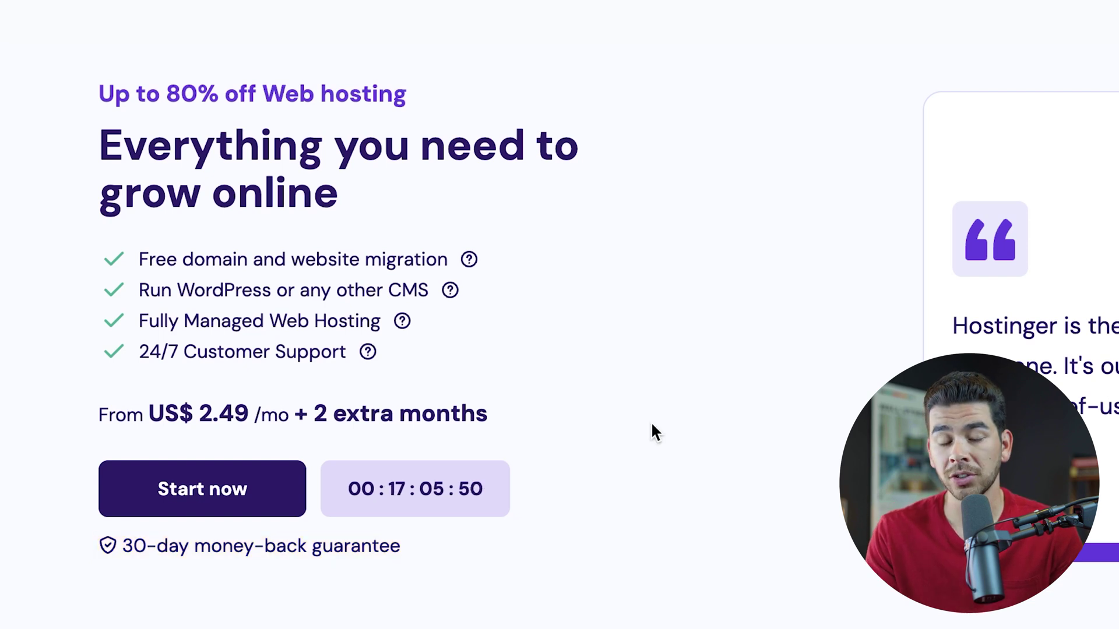
click(224, 509)
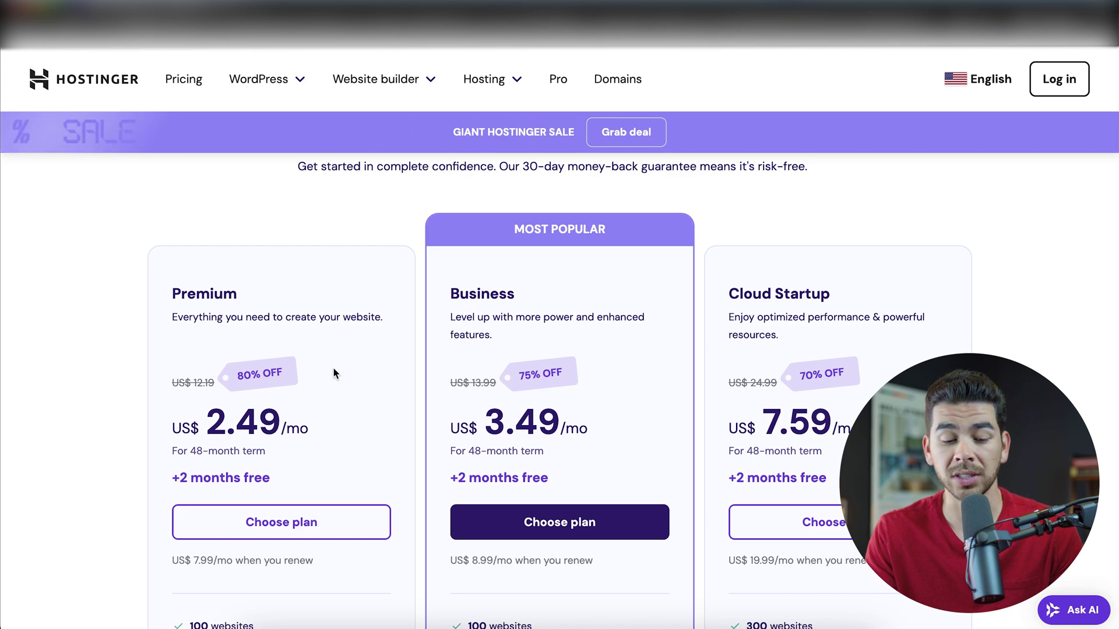
scroll(333, 368, down, 1)
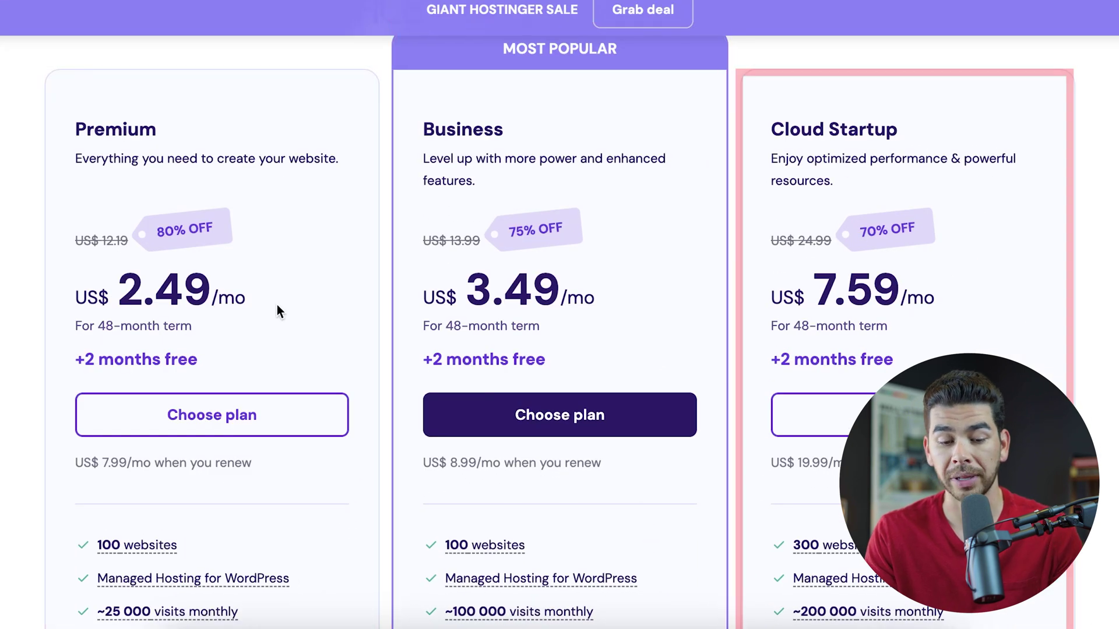
scroll(277, 305, down, 5)
scroll(277, 304, up, 2)
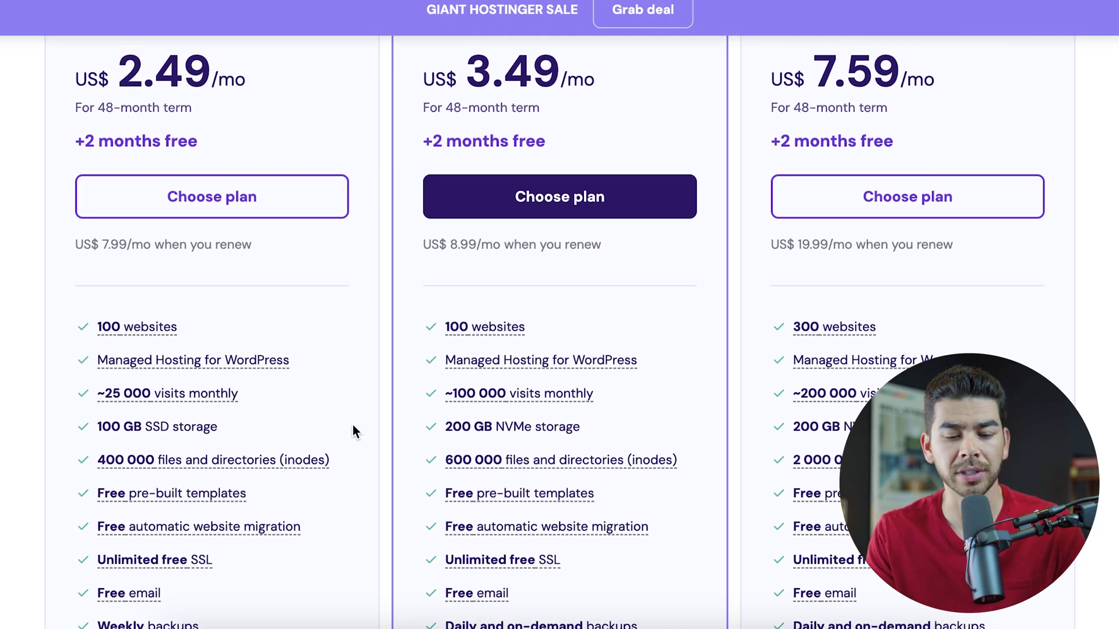
scroll(352, 425, up, 1)
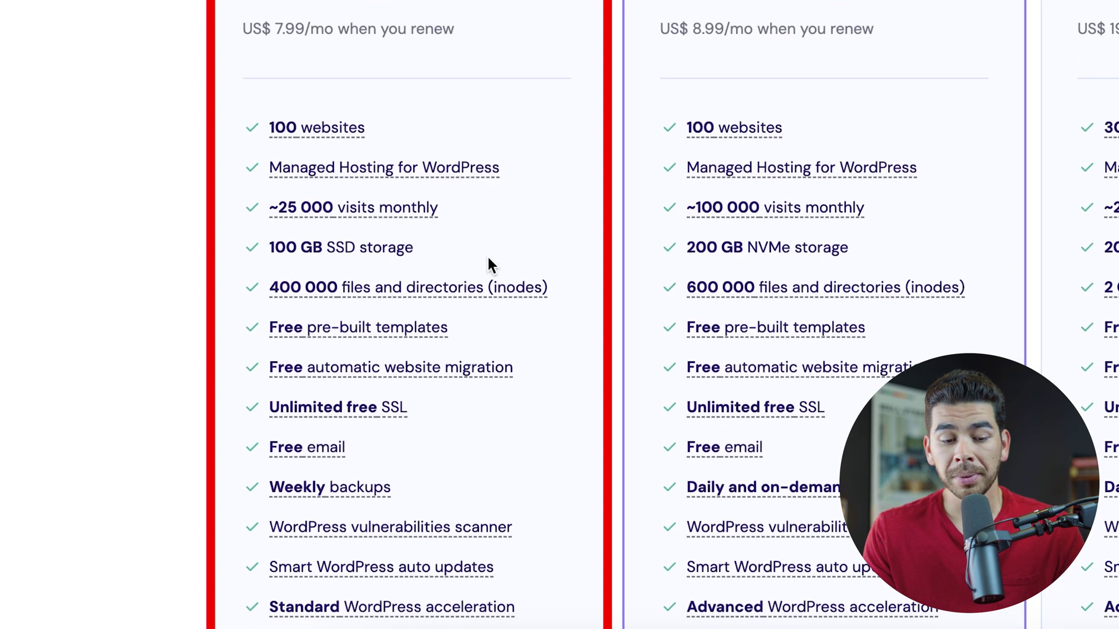
mouse_move(211, 394)
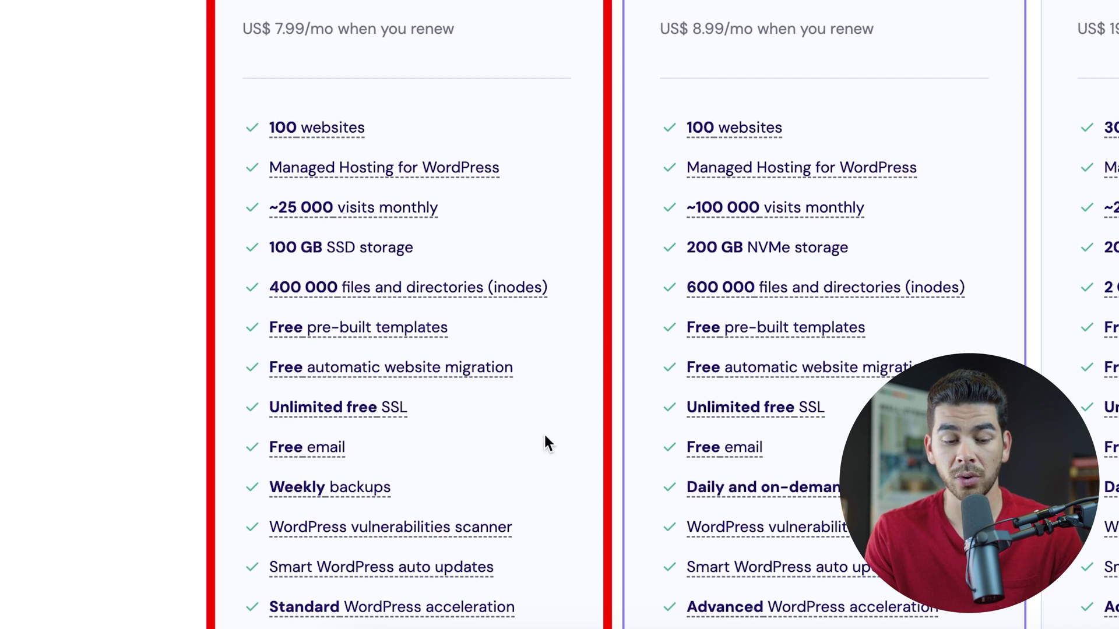
scroll(551, 353, down, 3)
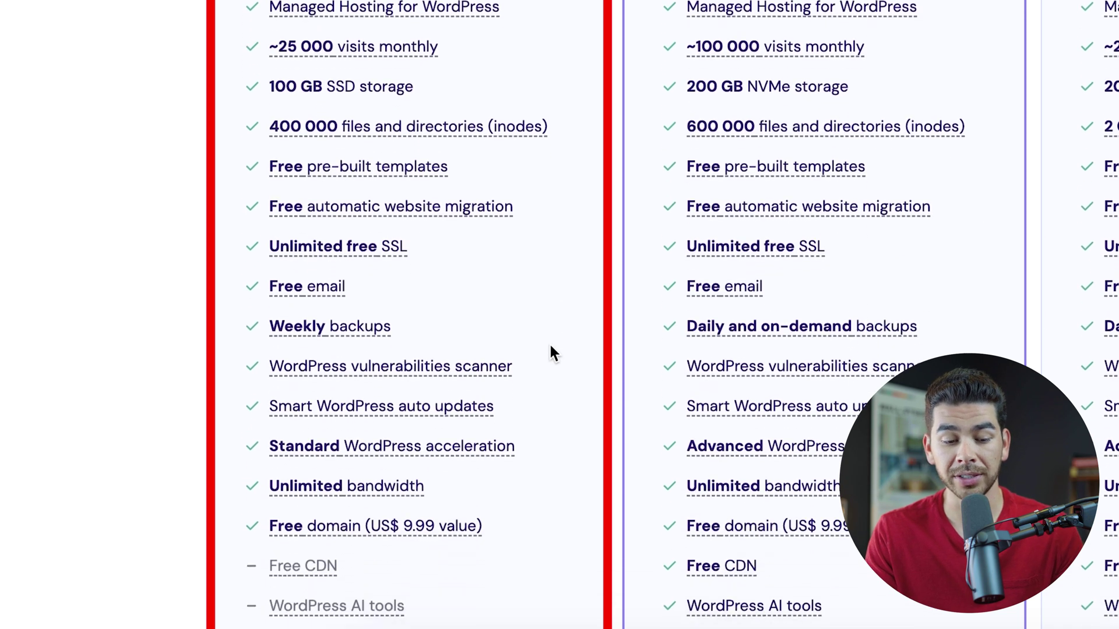
scroll(453, 277, down, 2)
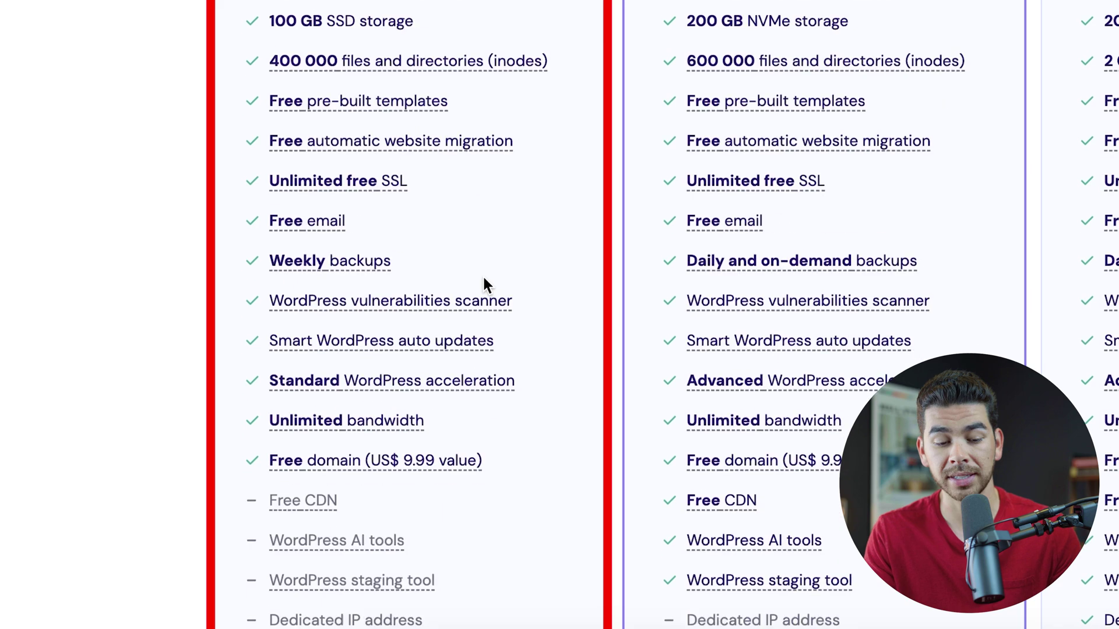
scroll(564, 332, down, 2)
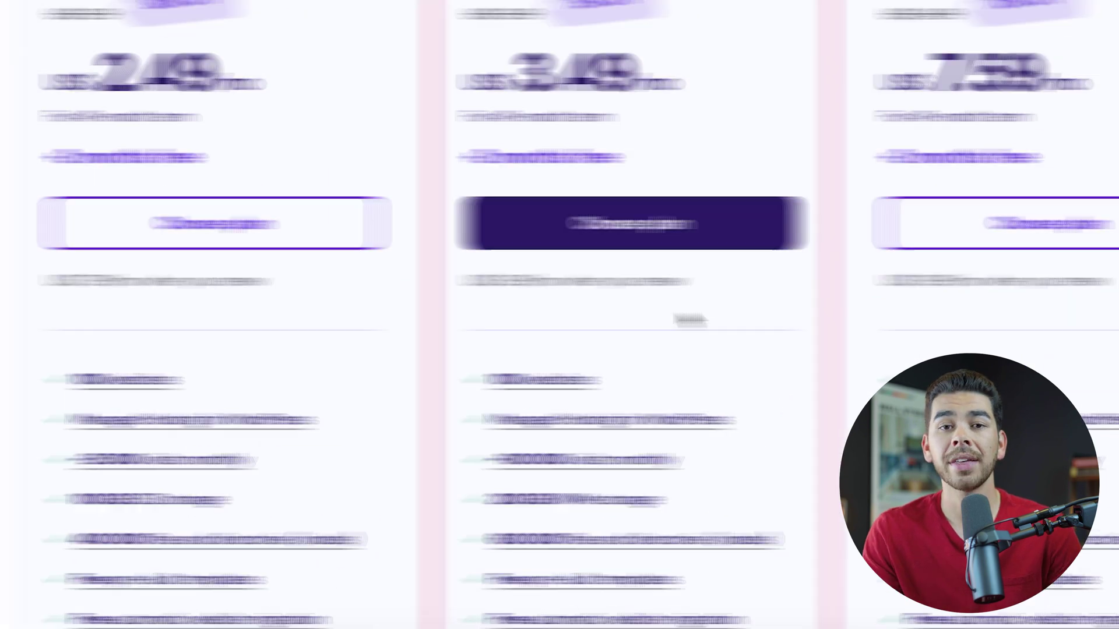
scroll(524, 309, down, 5)
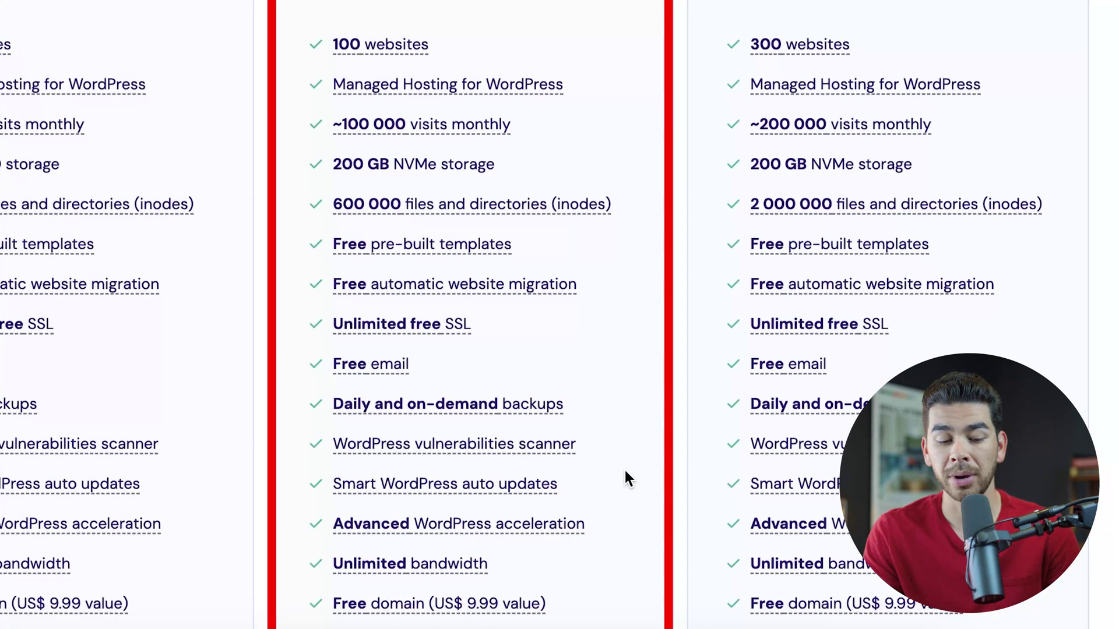
scroll(624, 470, down, 3)
scroll(627, 478, down, 15)
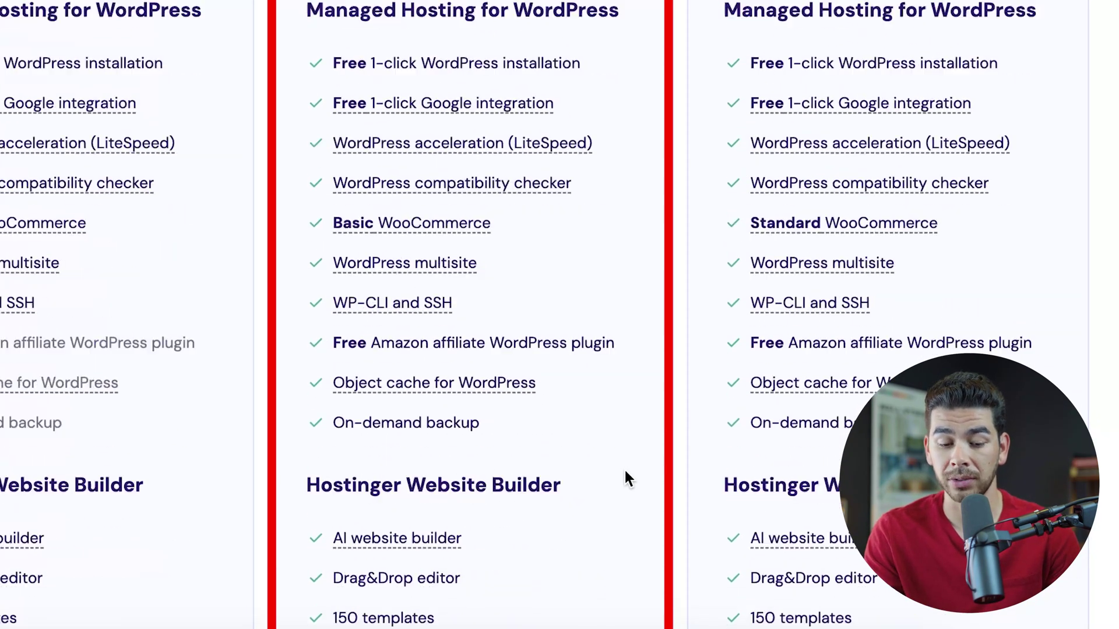
scroll(624, 477, up, 2)
scroll(625, 477, down, 2)
scroll(625, 477, up, 5)
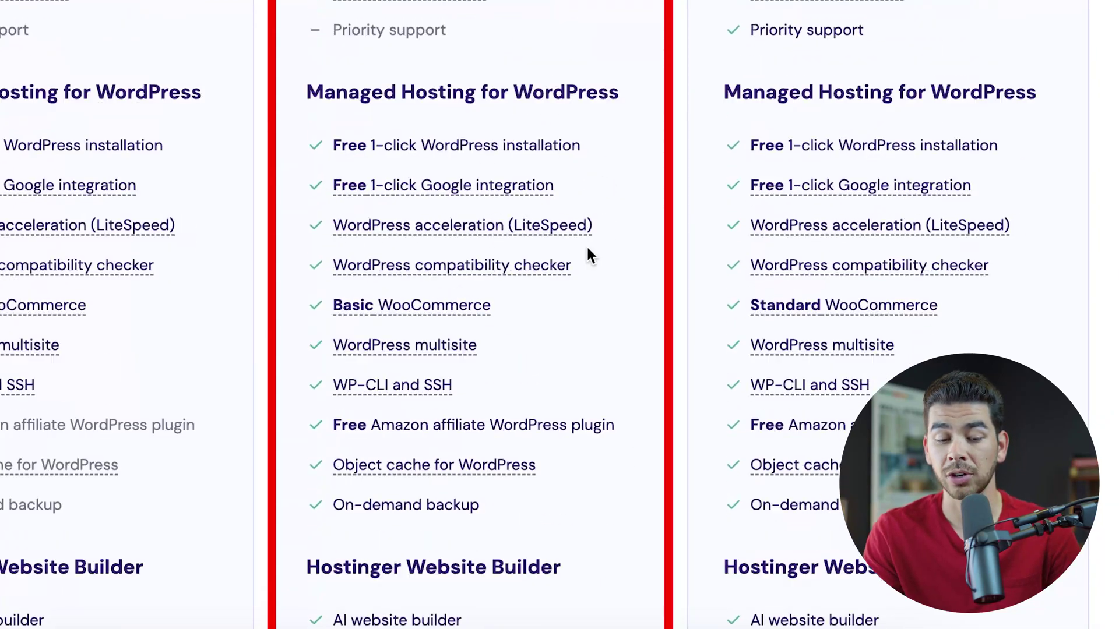
mouse_move(533, 186)
scroll(533, 186, down, 8)
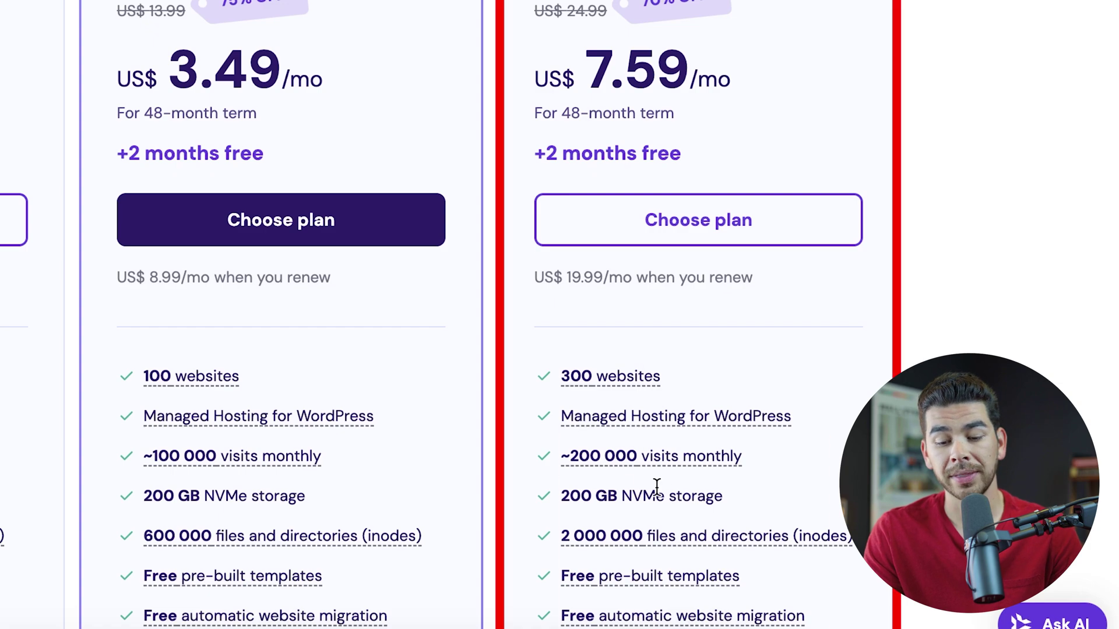
mouse_move(637, 528)
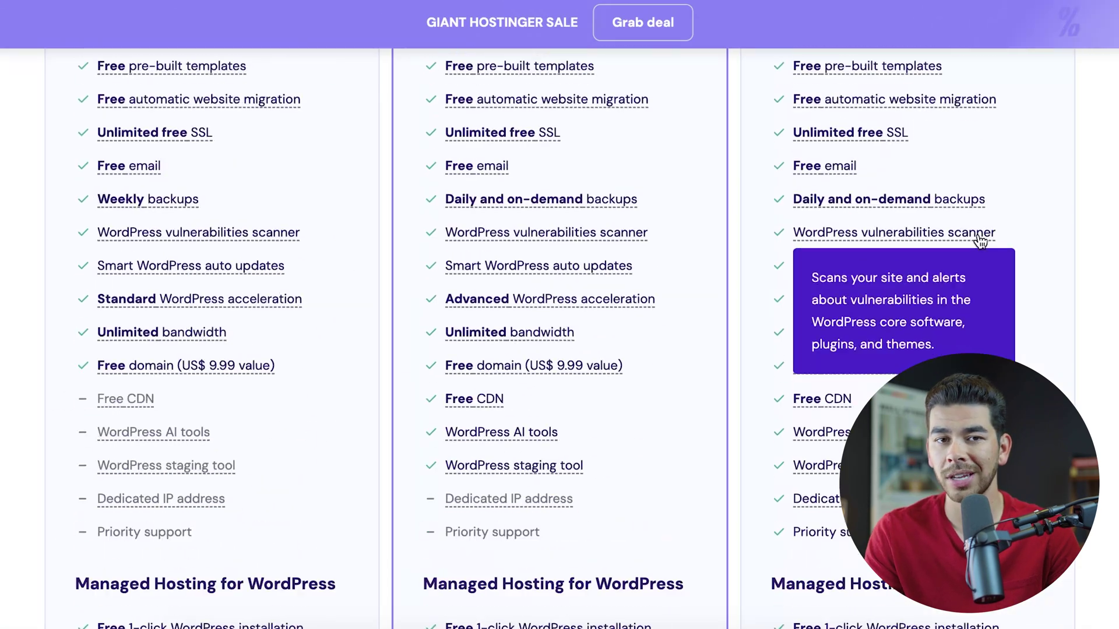
scroll(944, 239, down, 3)
scroll(978, 239, down, 3)
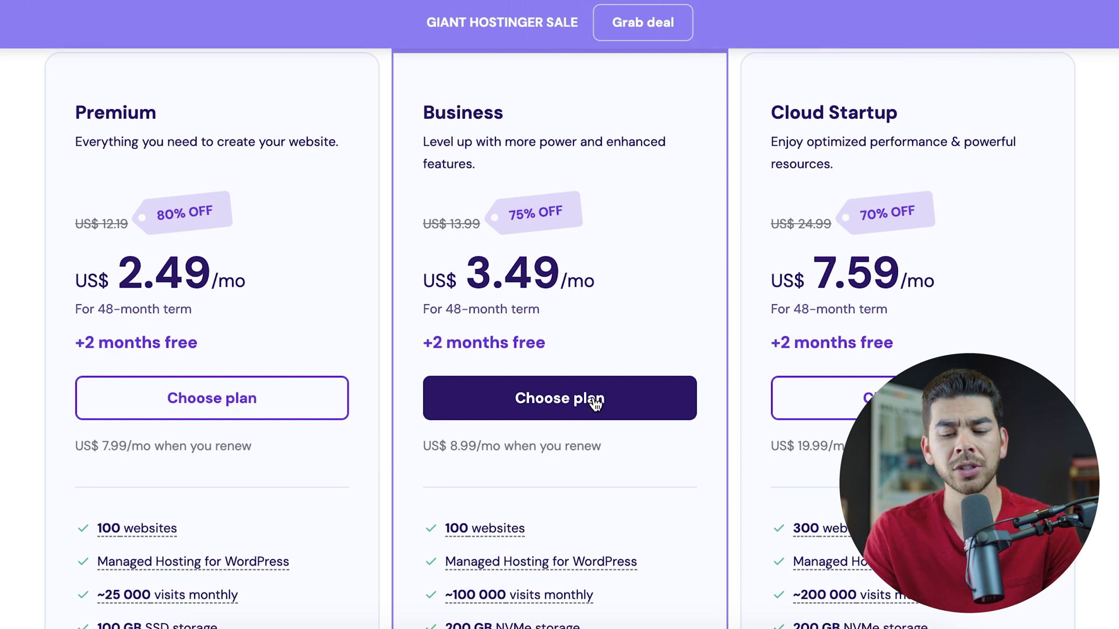
Add the Business plan to the cart with a 12-month billing period.
click(595, 403)
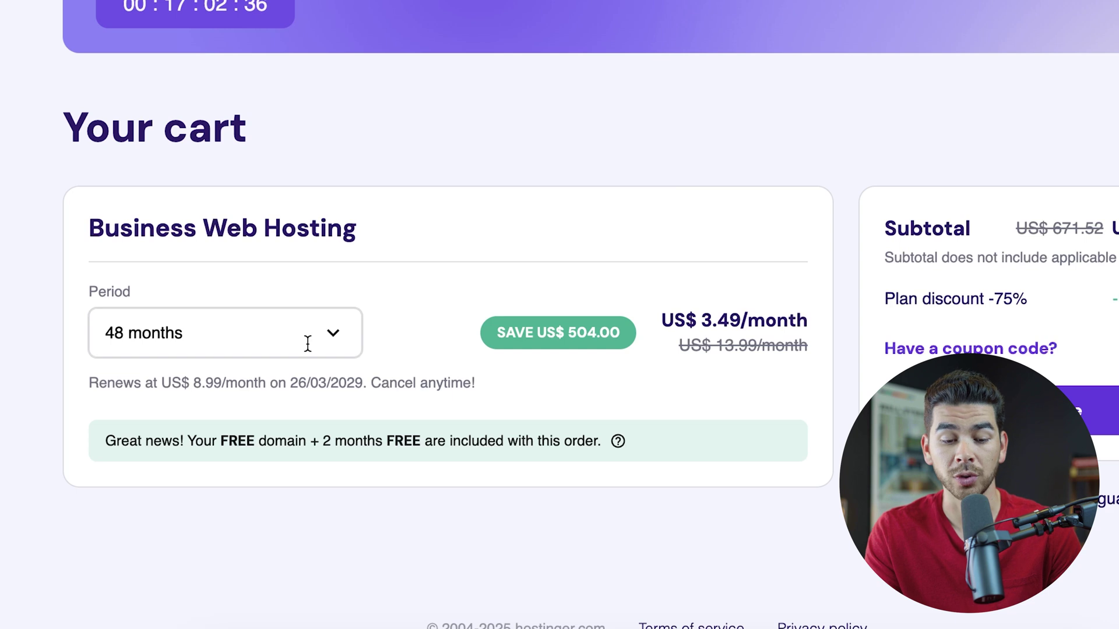
click(341, 338)
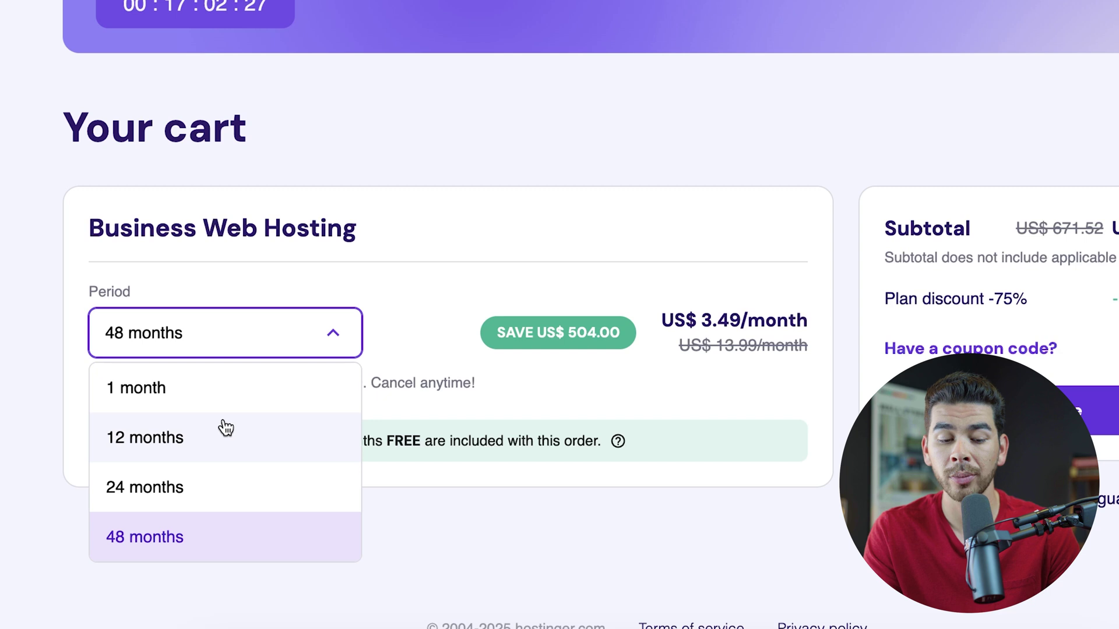
click(244, 401)
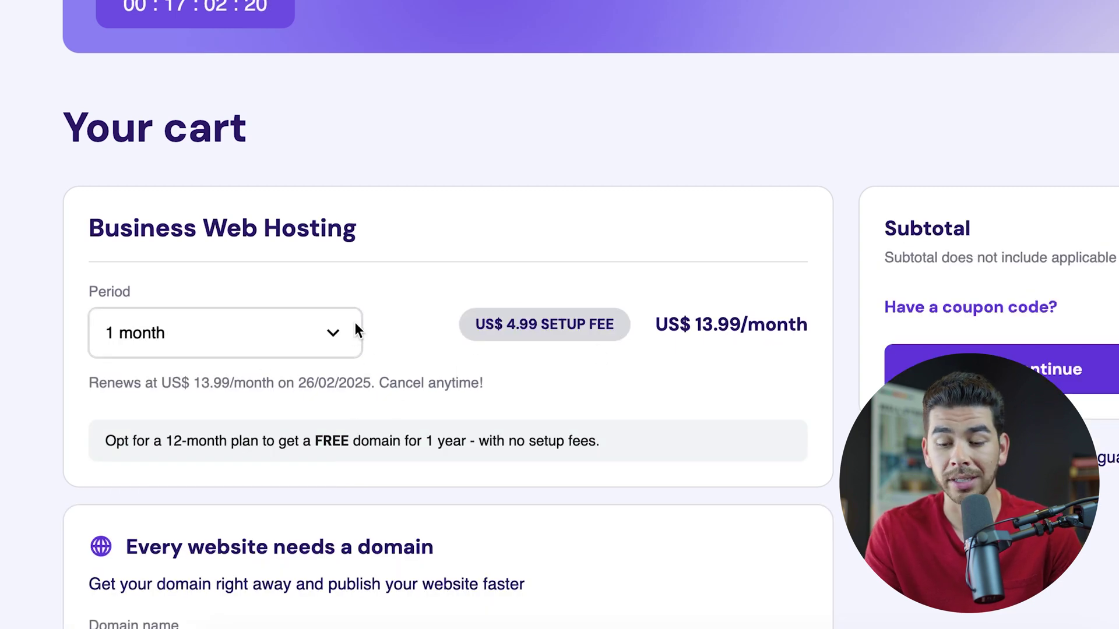
click(333, 333)
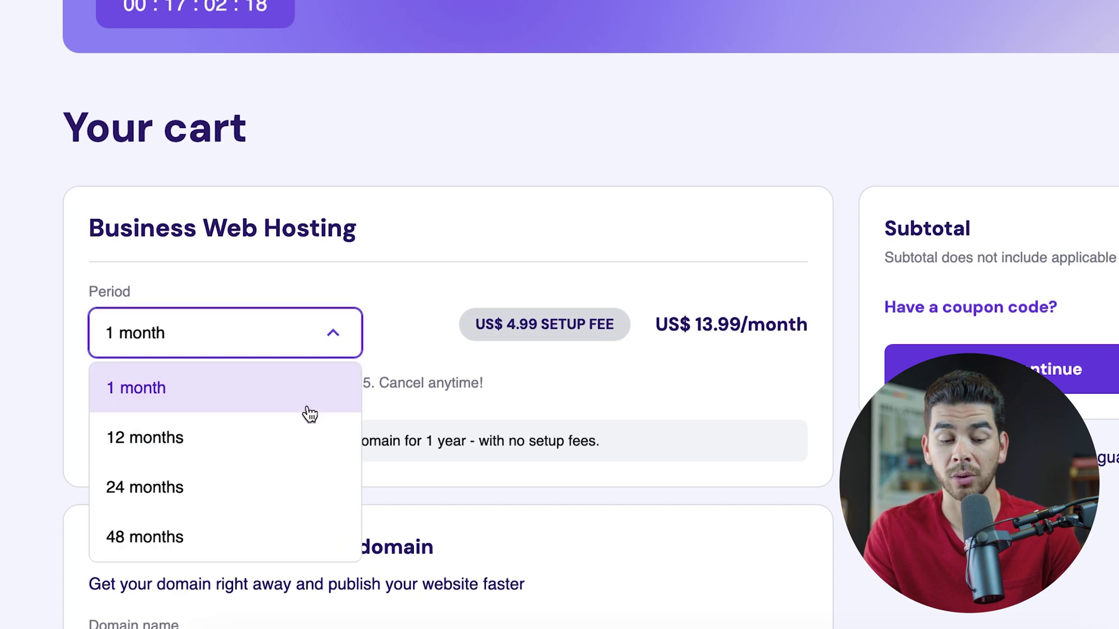
click(291, 440)
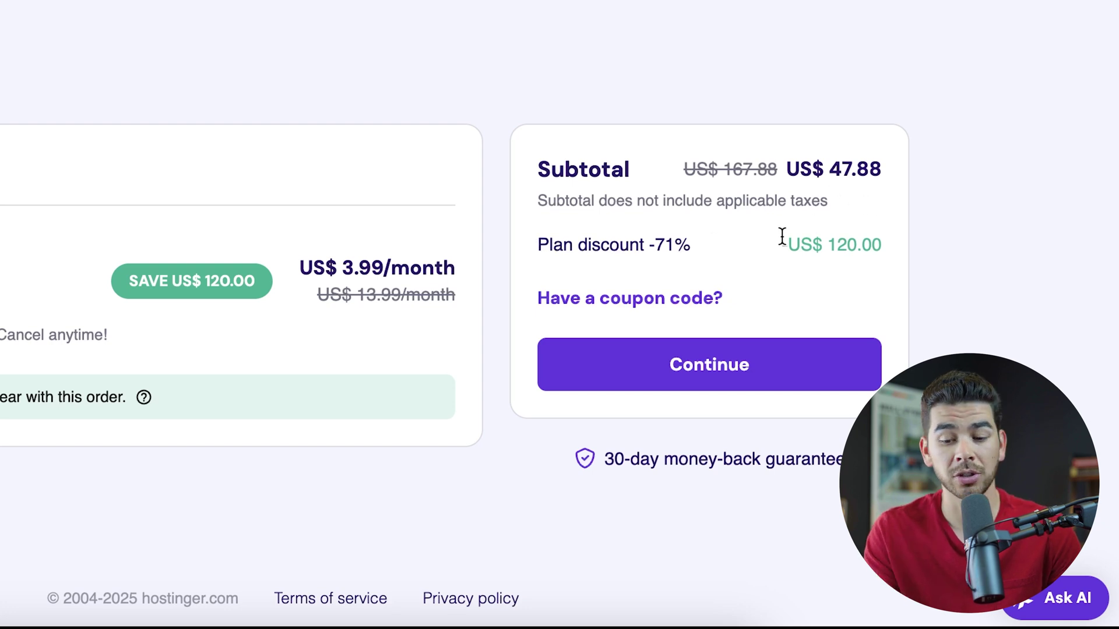
Apply coupon MYFIRSTWEBSITE for a US$ 43.09 subtotal and proceed to checkout.
click(670, 299)
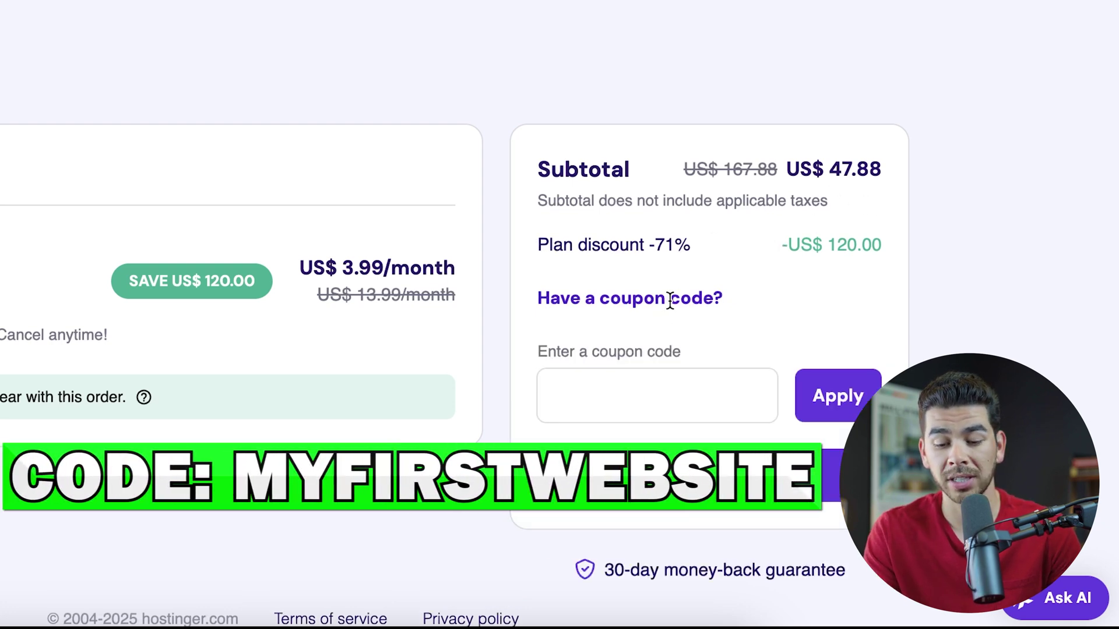
click(612, 416)
text(MYFIRSTWEBSITE)
key(Return)
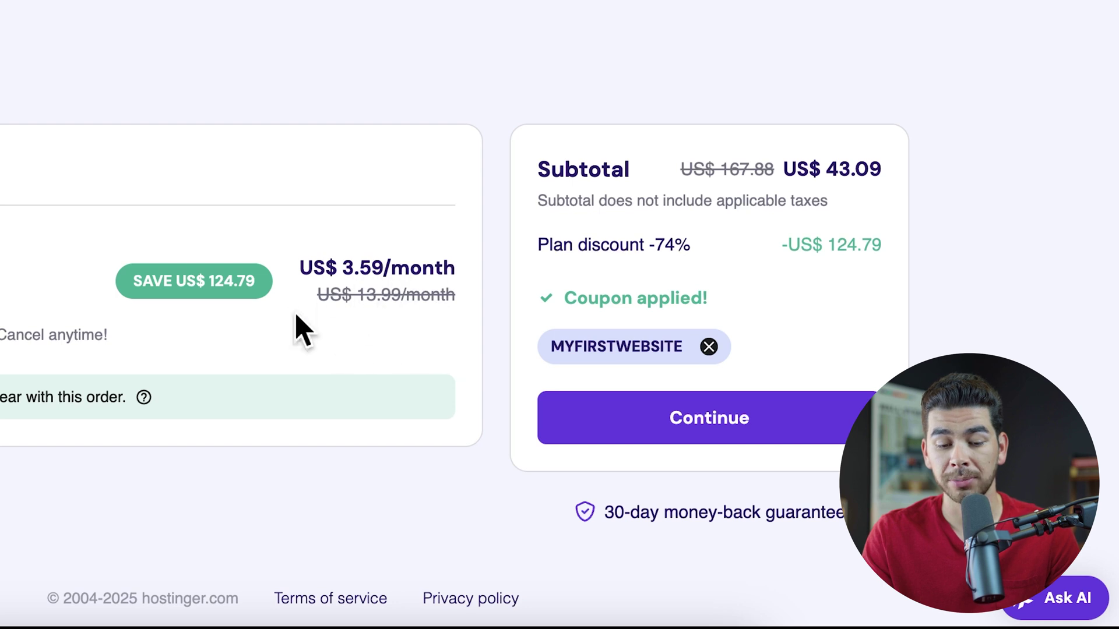
click(599, 442)
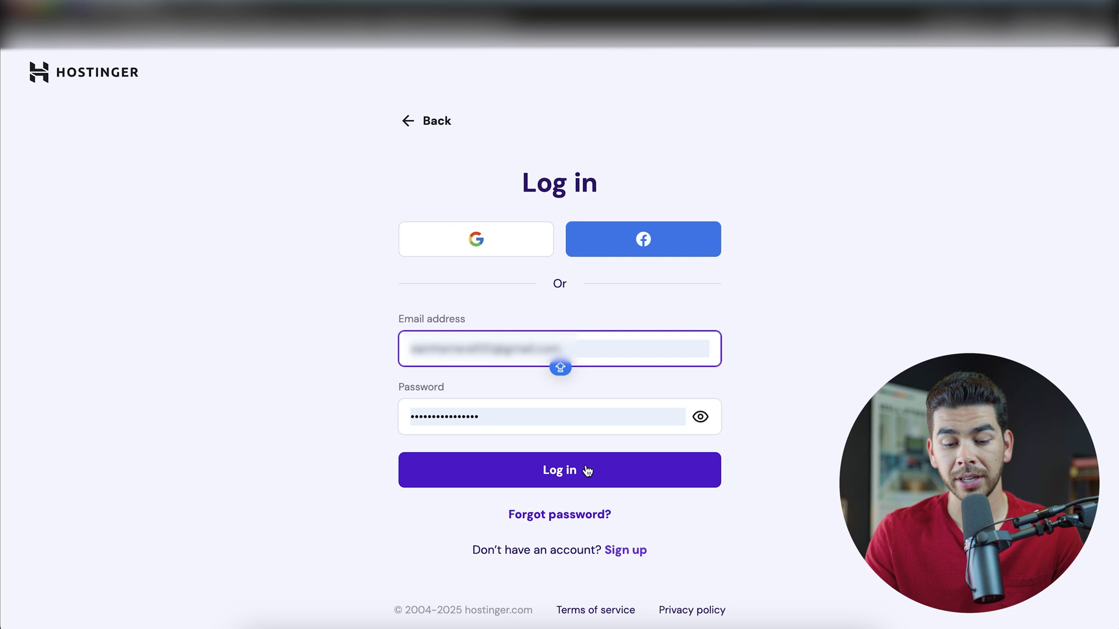
Log in to the existing account using the two-factor verification code.
click(586, 469)
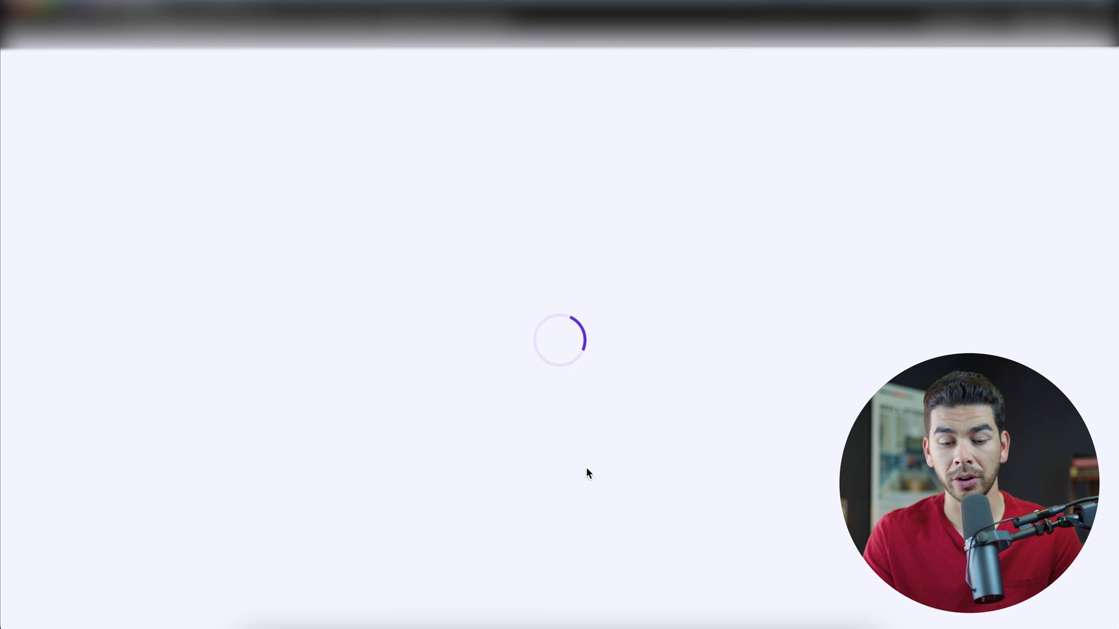
click(534, 351)
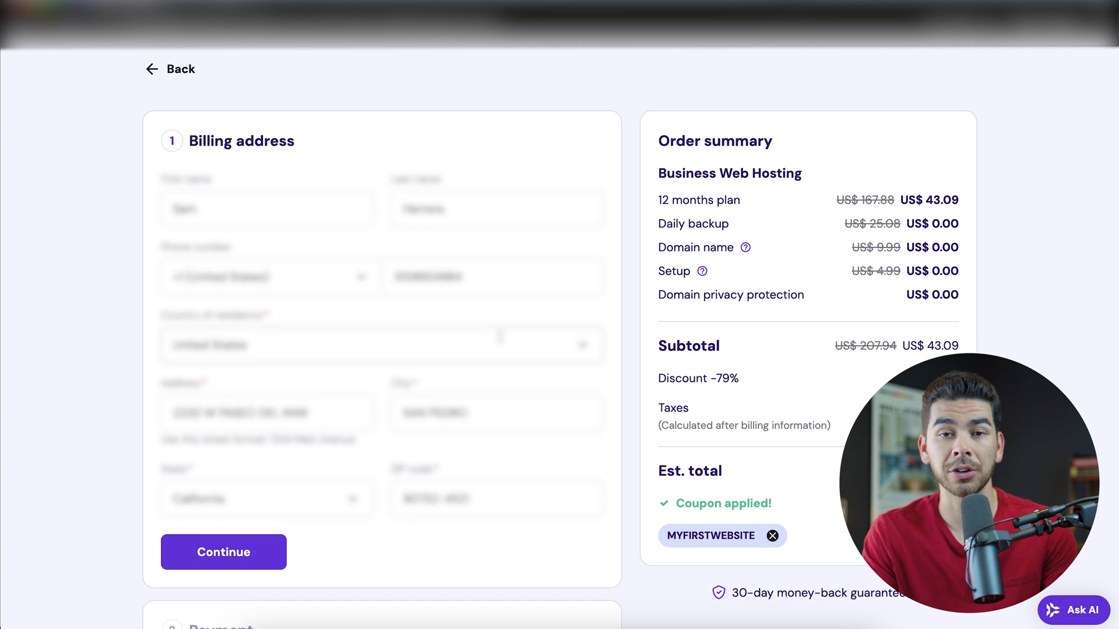
scroll(403, 337, down, 1)
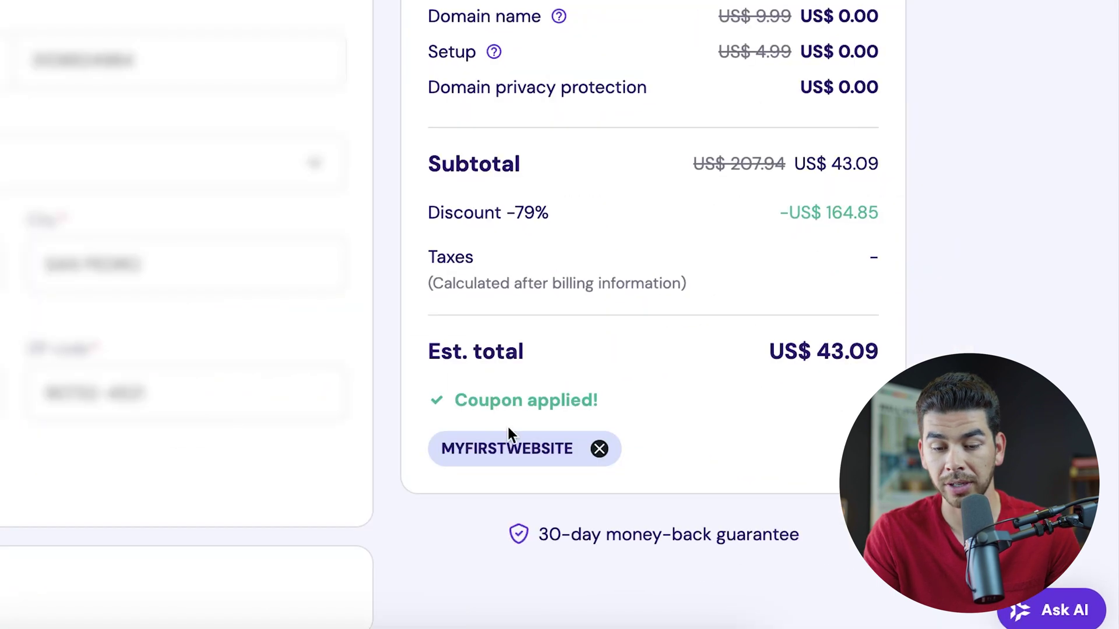
scroll(589, 400, up, 3)
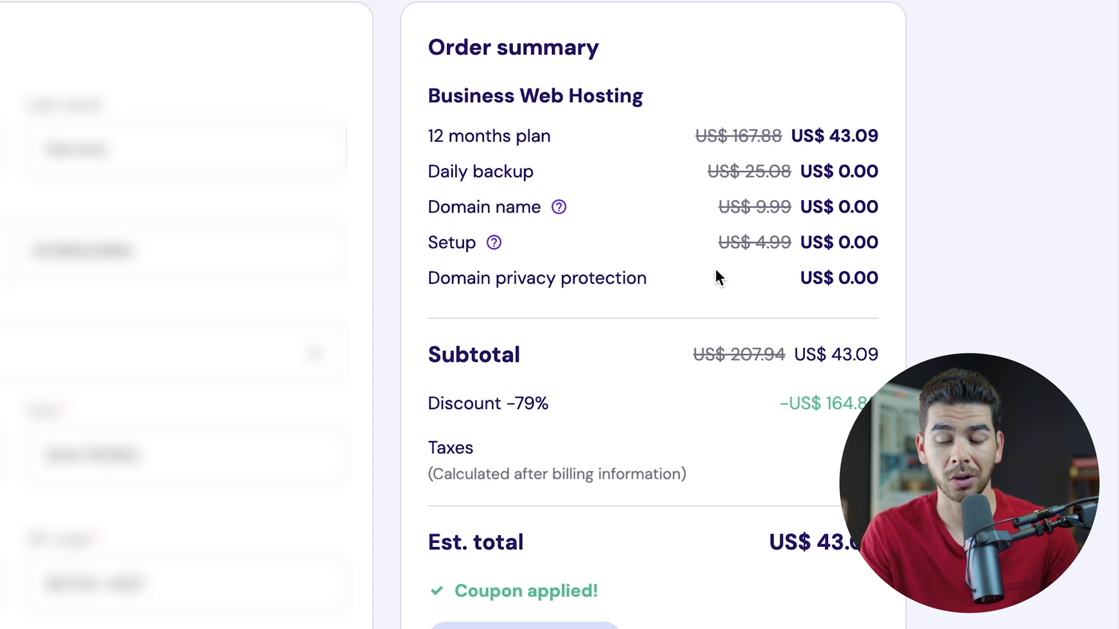
Confirm the billing address and choose to pay by card.
click(257, 474)
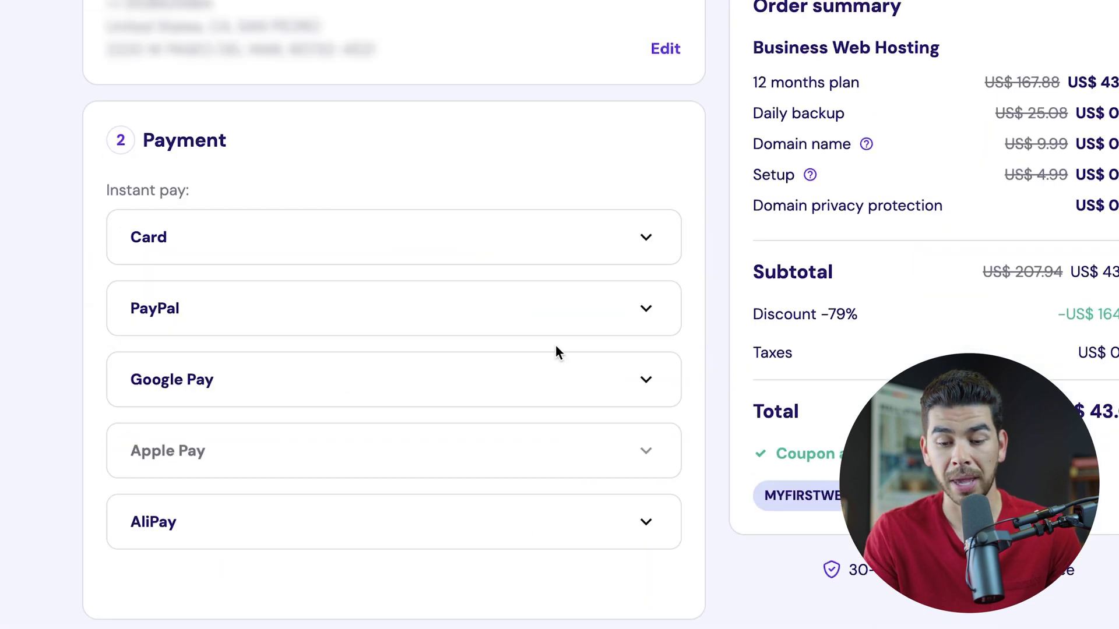
scroll(556, 348, up, 1)
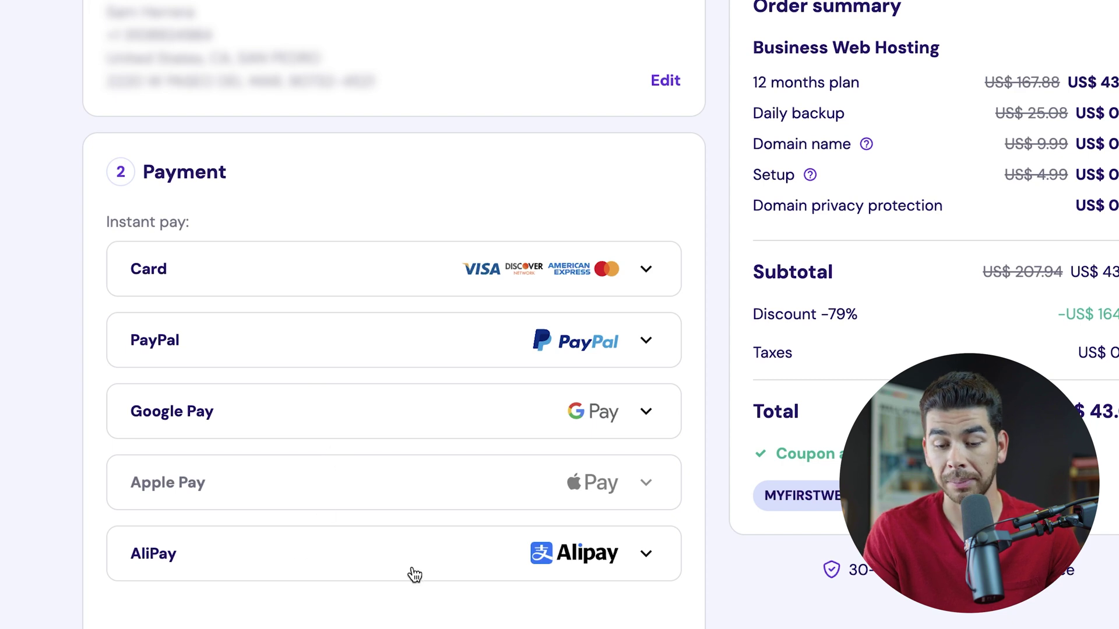
click(648, 285)
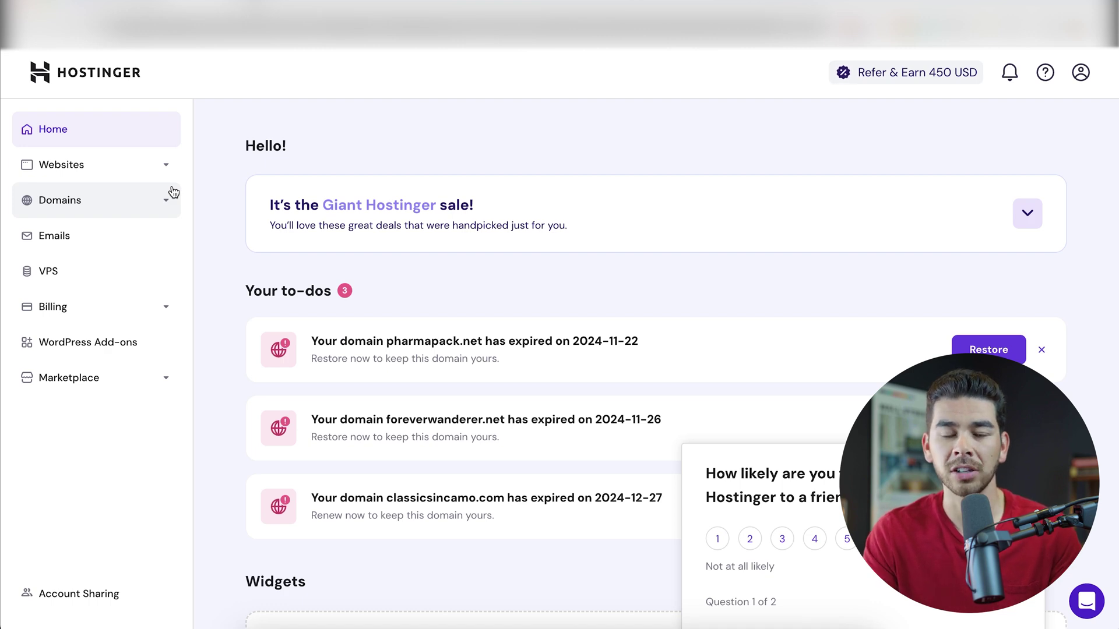
From the Websites list, start adding a new Website Builder site.
click(113, 161)
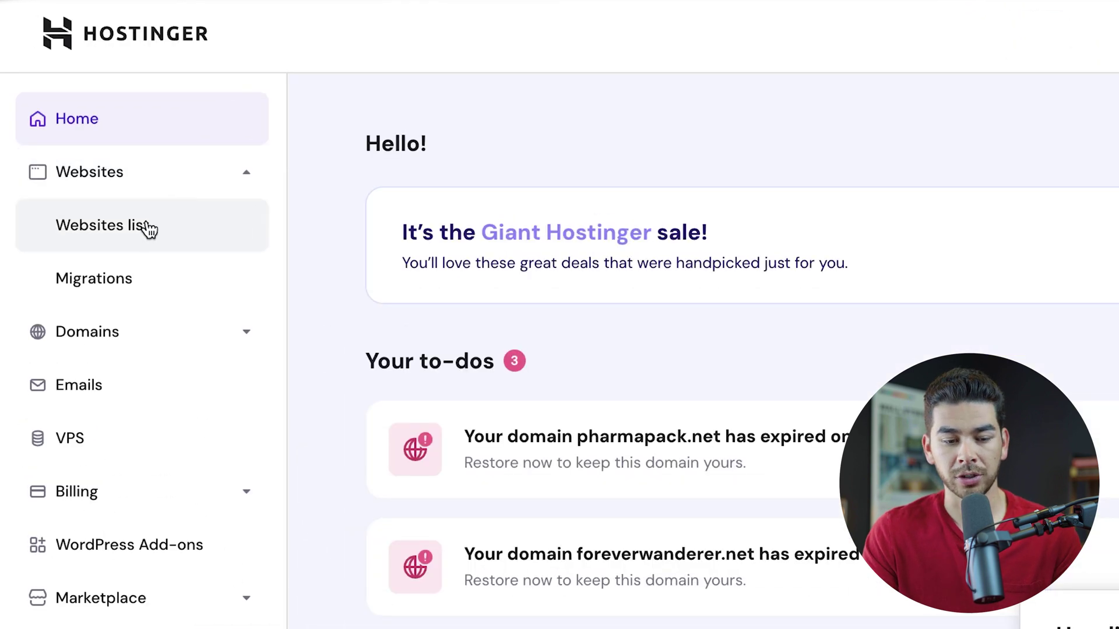
click(149, 230)
click(752, 145)
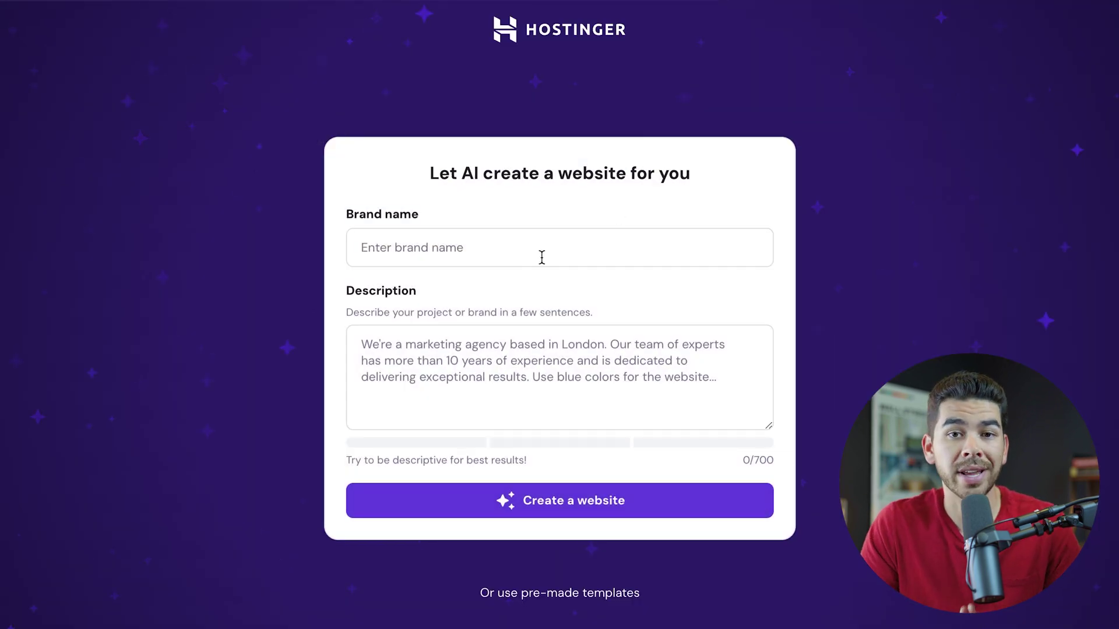
Enter brand name 'My First Website' and the full merchandise description, then generate the store.
click(541, 256)
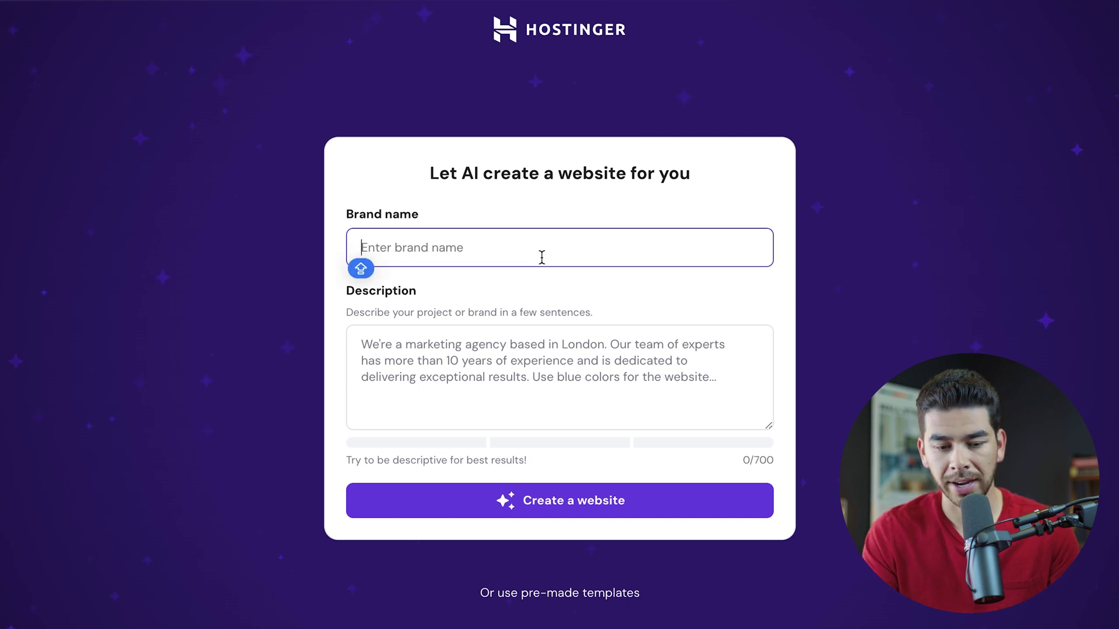
text(MY)
click(532, 333)
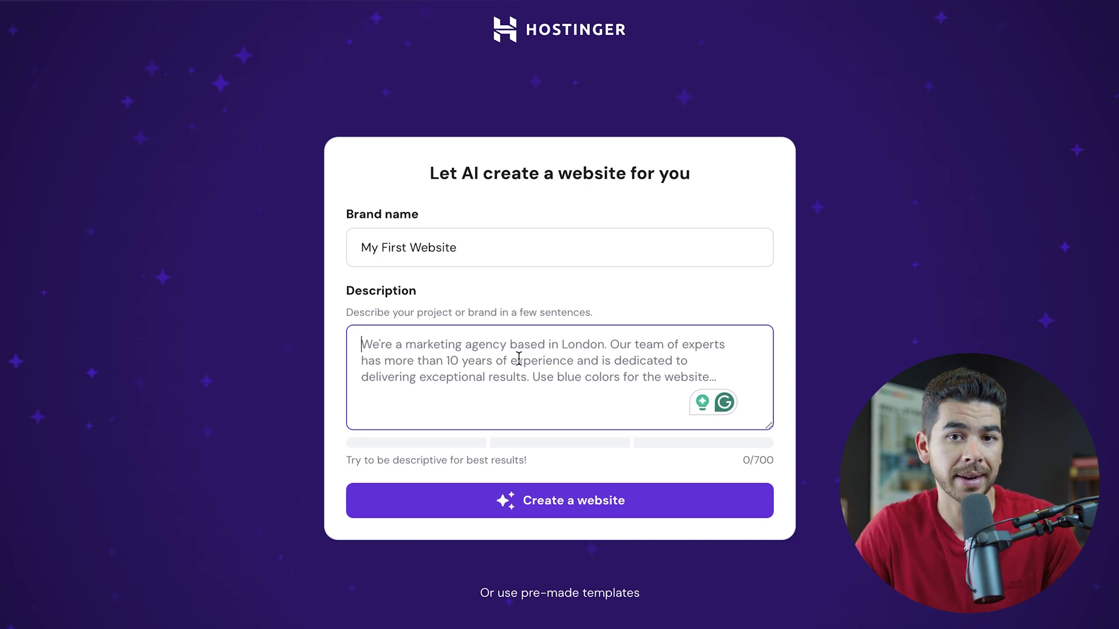
text(My Fir)
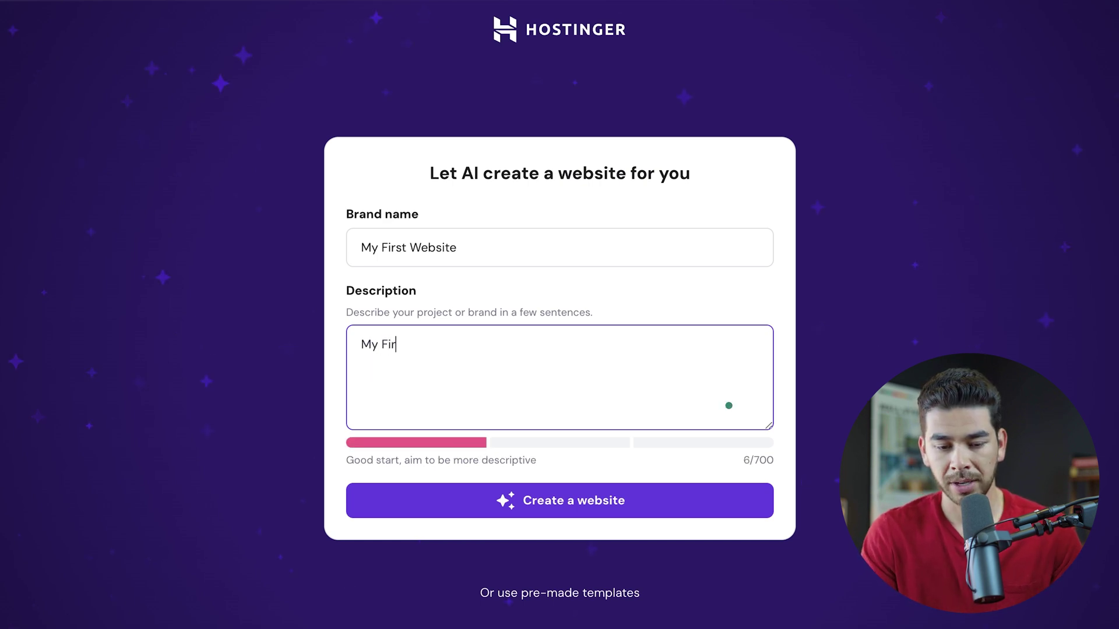
text(st Website is an eccommerce brand)
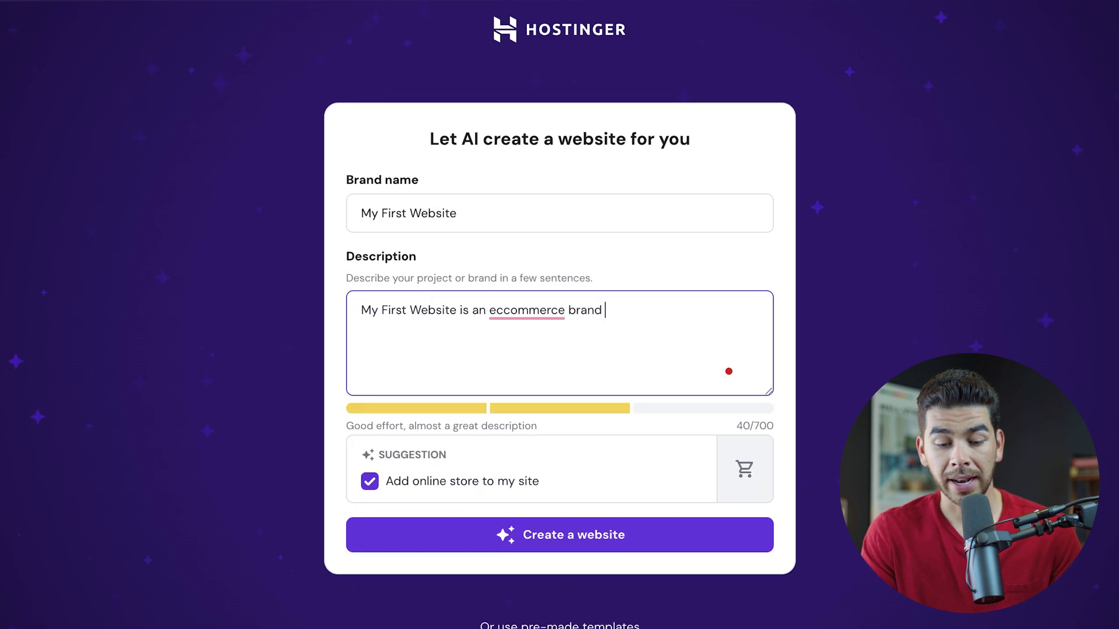
key(Return)
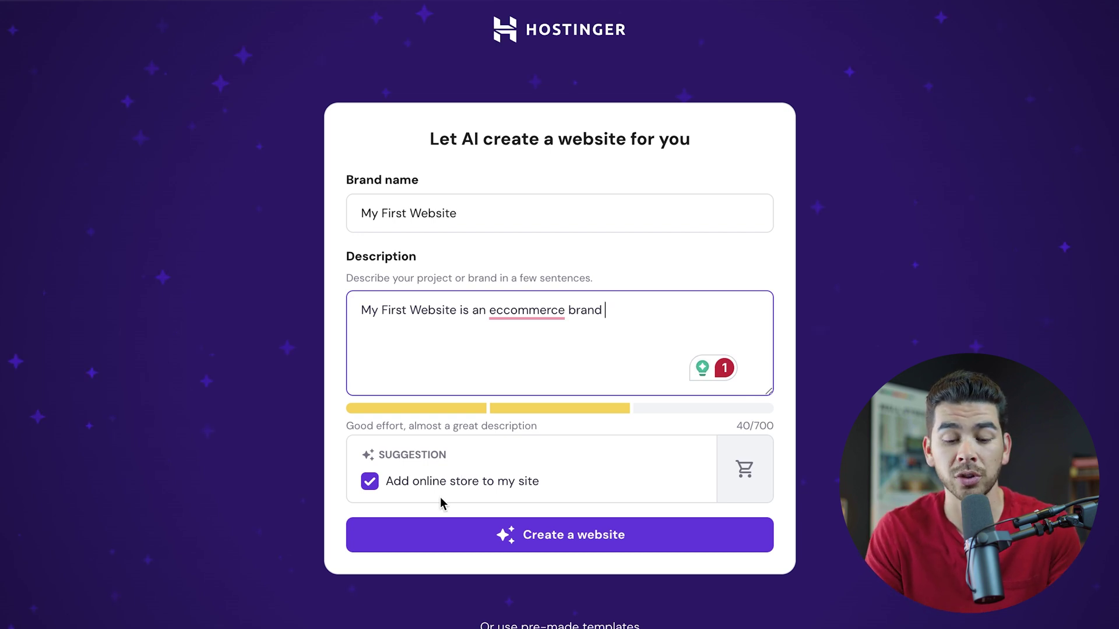
key(ctrl+a)
text(My First Website is an e-commerce brand that sells merchandise for our brand. Our best sellers are our hoodies, tote bags, and t-shirts with our branded MFW logo on it.)
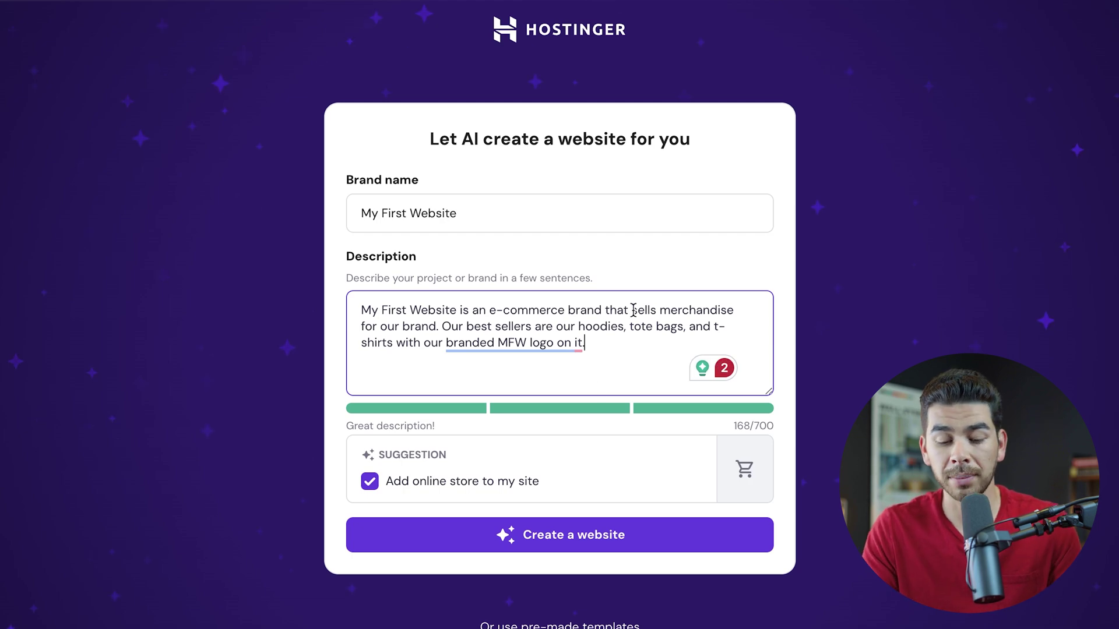
click(582, 545)
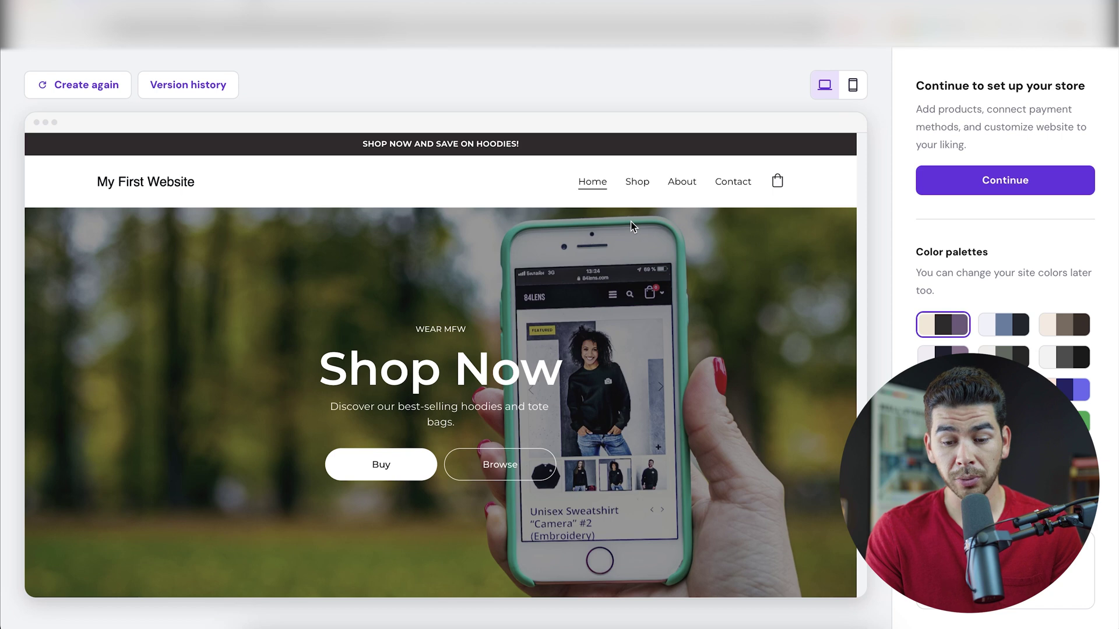
Switch the site to the blue colour palette in the third row.
scroll(631, 222, down, 3)
scroll(630, 221, up, 3)
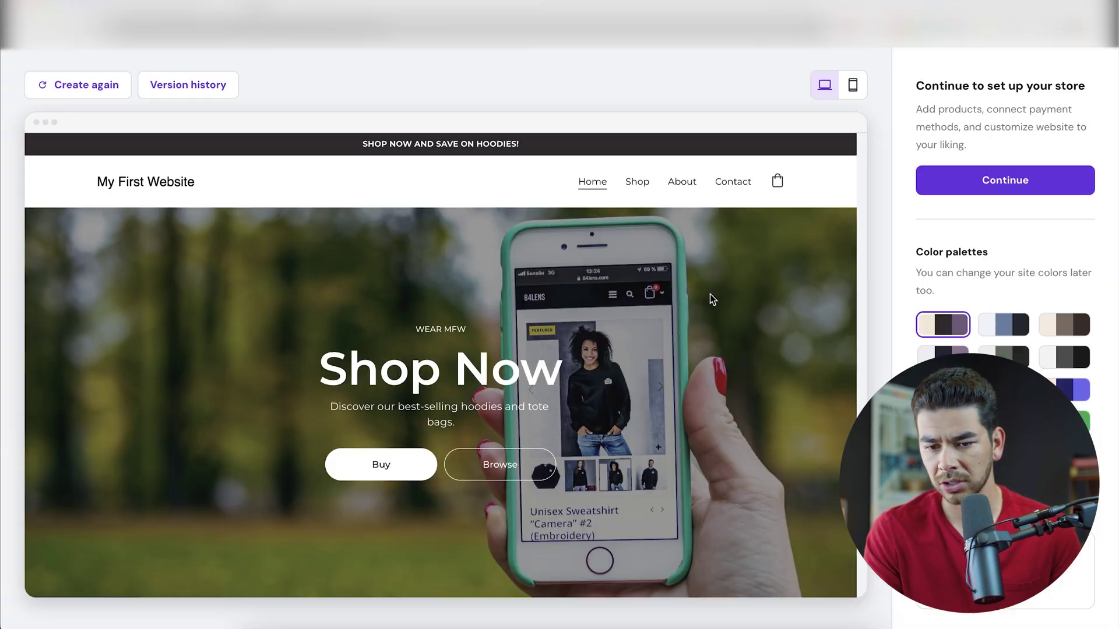
scroll(710, 294, down, 3)
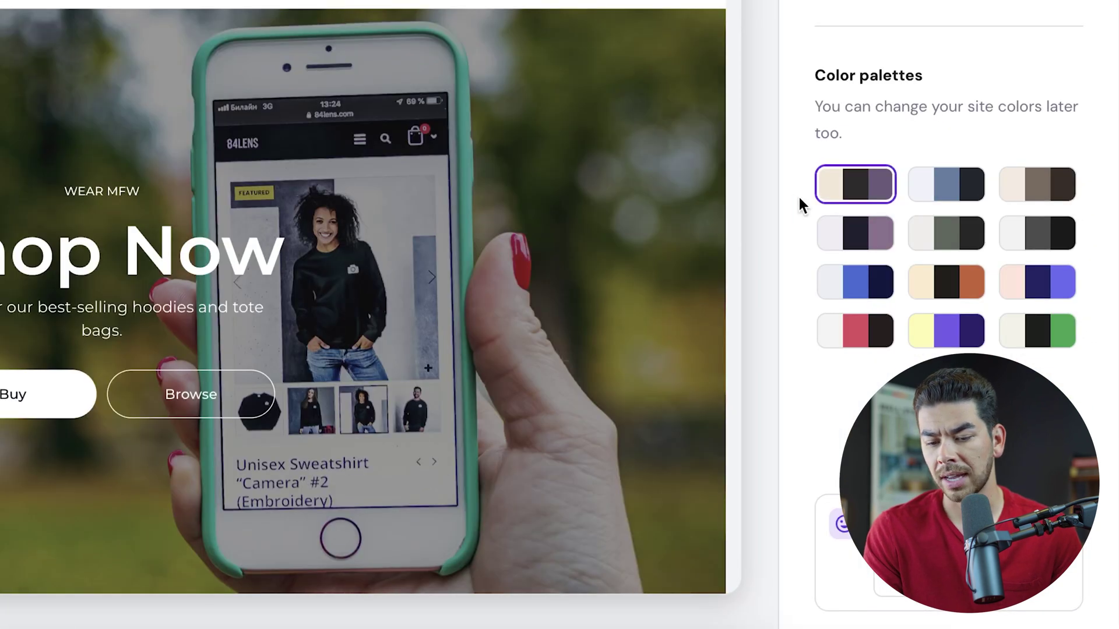
click(879, 231)
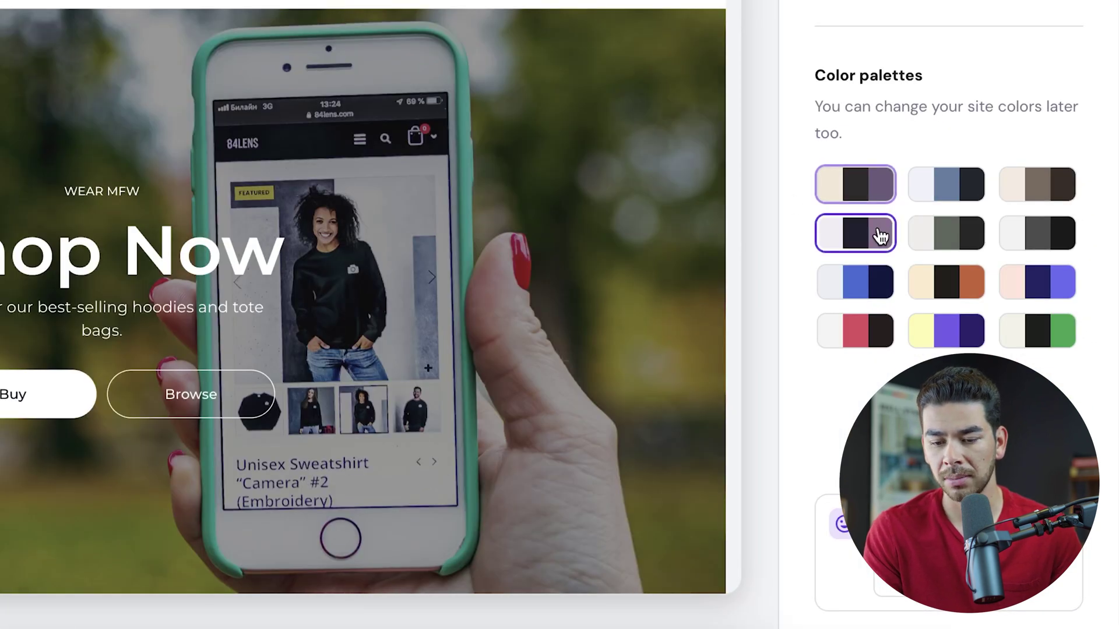
click(875, 293)
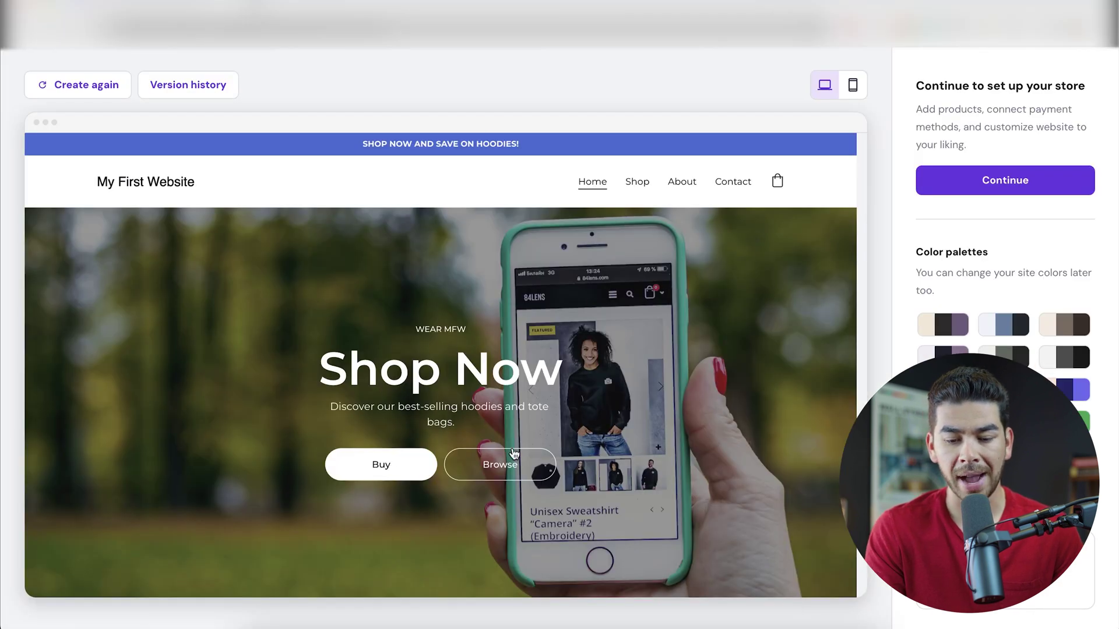
Preview the Shop and Home pages, then continue to store setup.
click(637, 181)
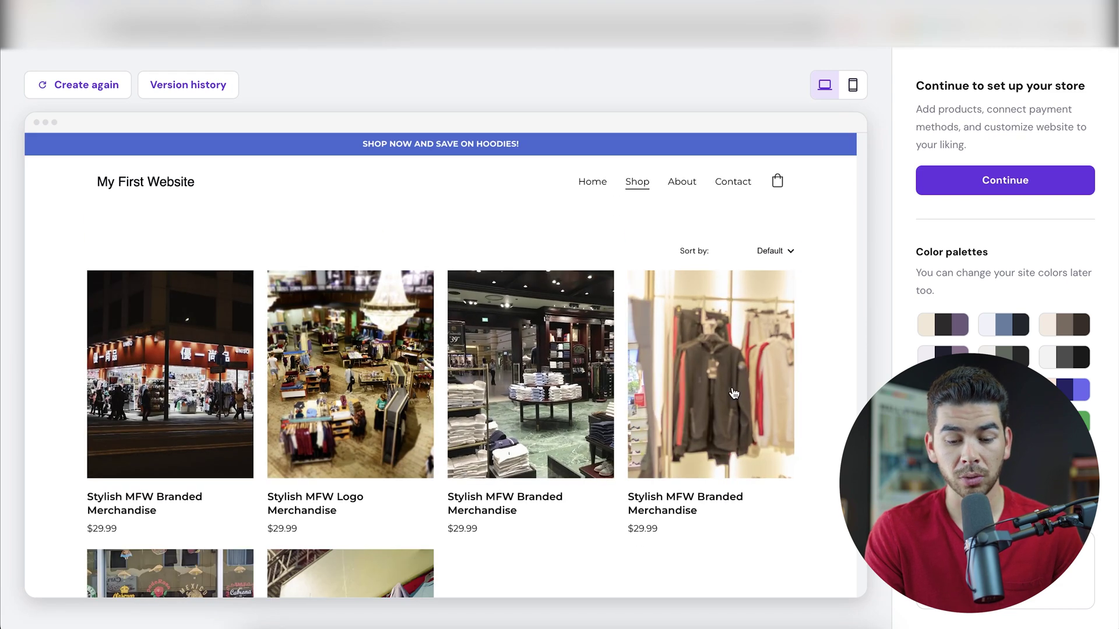
scroll(531, 436, down, 4)
scroll(531, 435, up, 5)
click(592, 183)
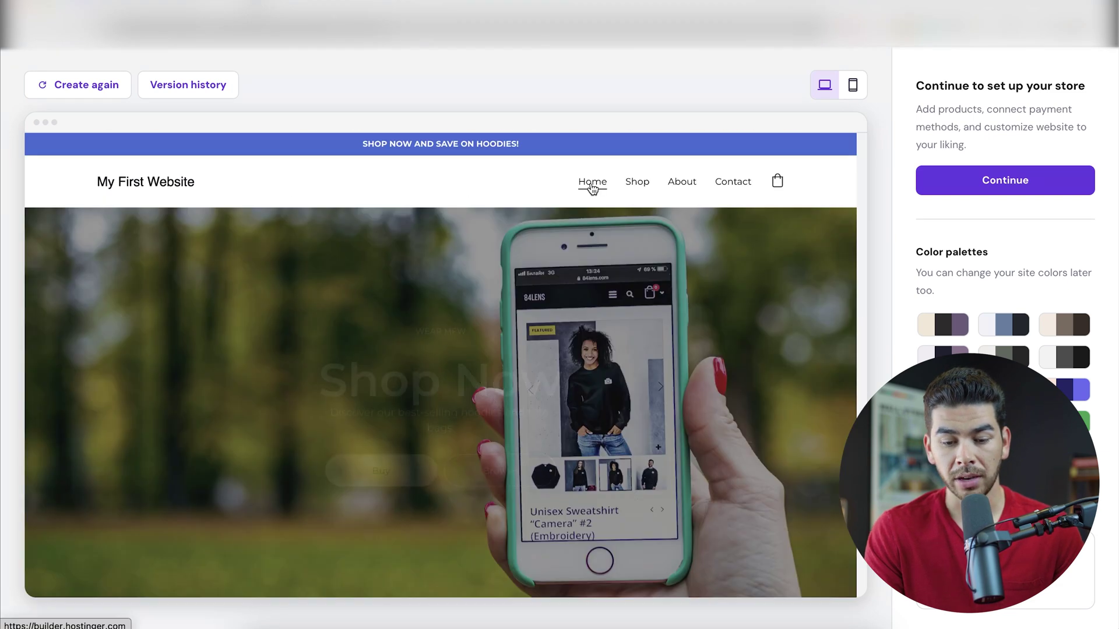
scroll(516, 391, down, 2)
scroll(515, 390, down, 6)
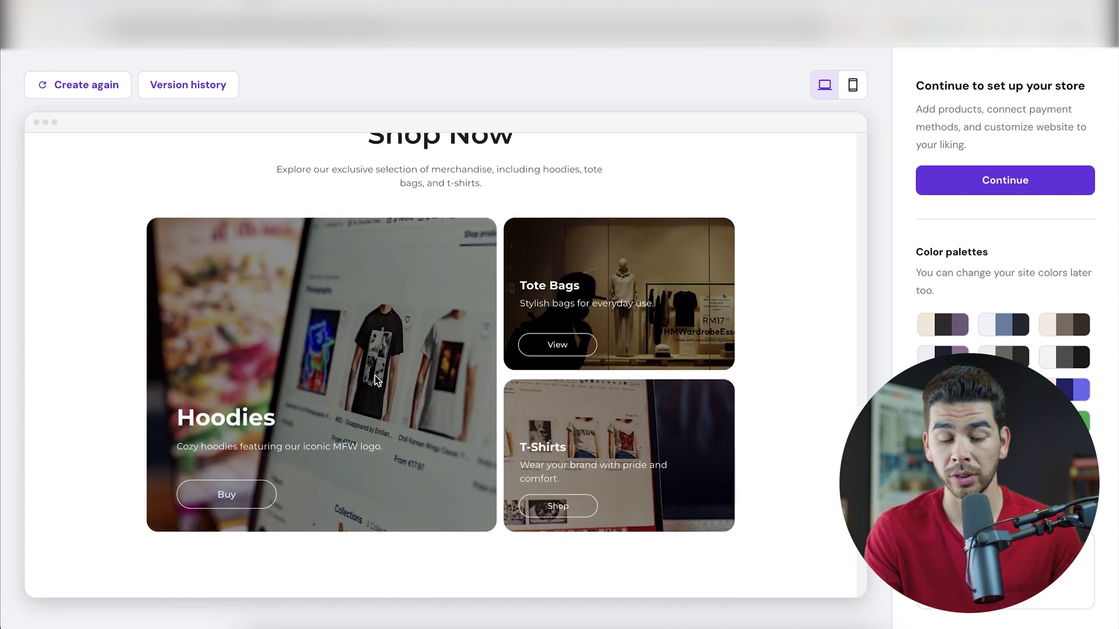
scroll(375, 377, down, 3)
scroll(375, 376, down, 9)
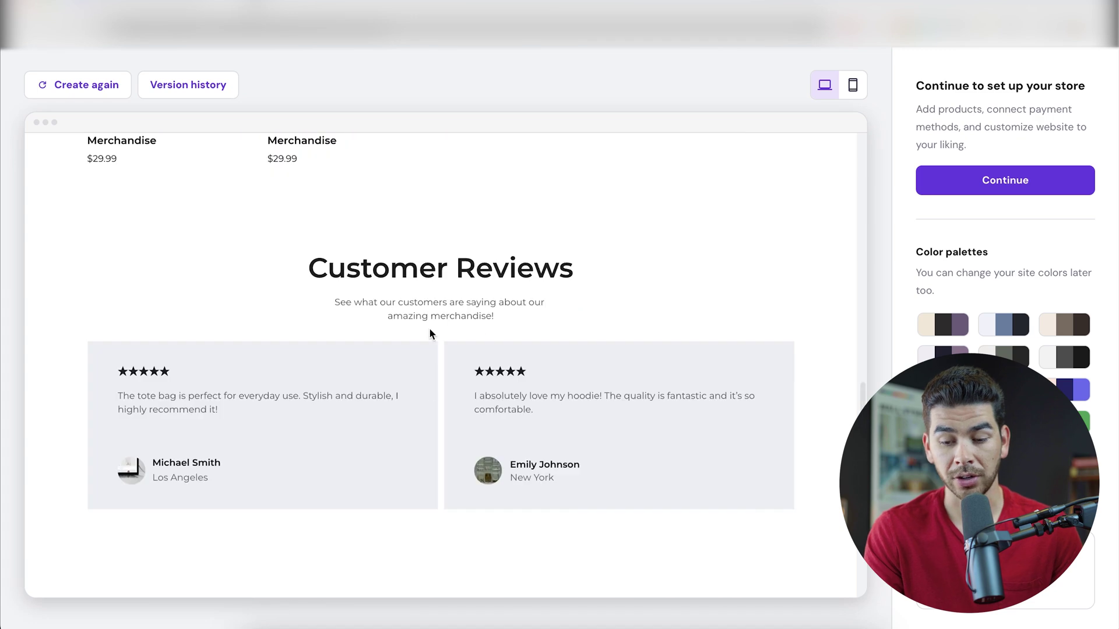
scroll(429, 330, down, 5)
scroll(458, 384, down, 3)
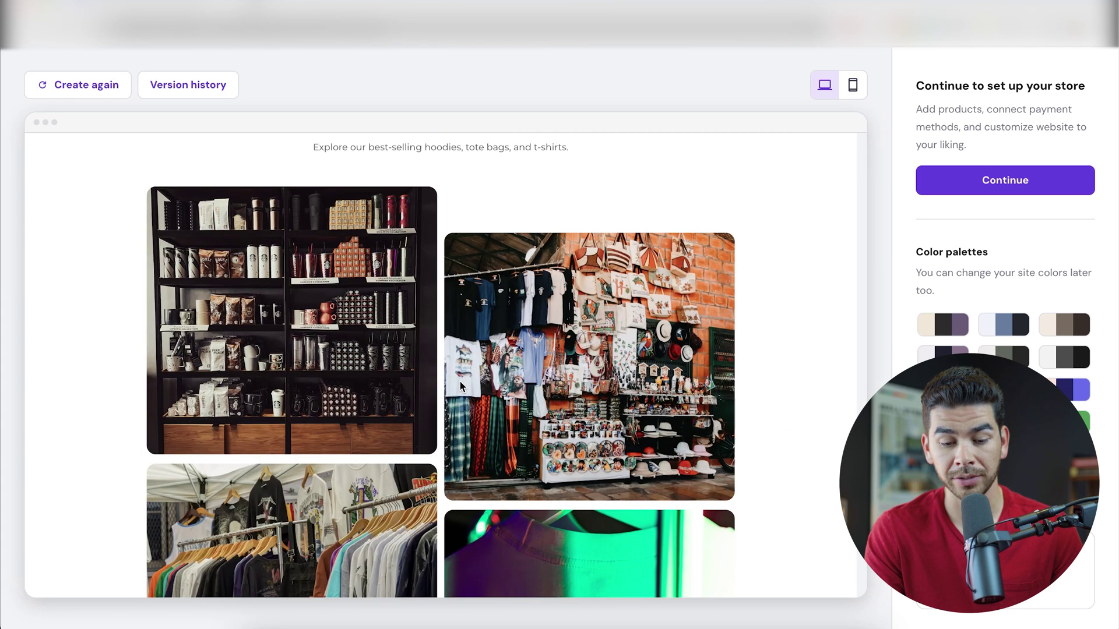
scroll(460, 381, down, 7)
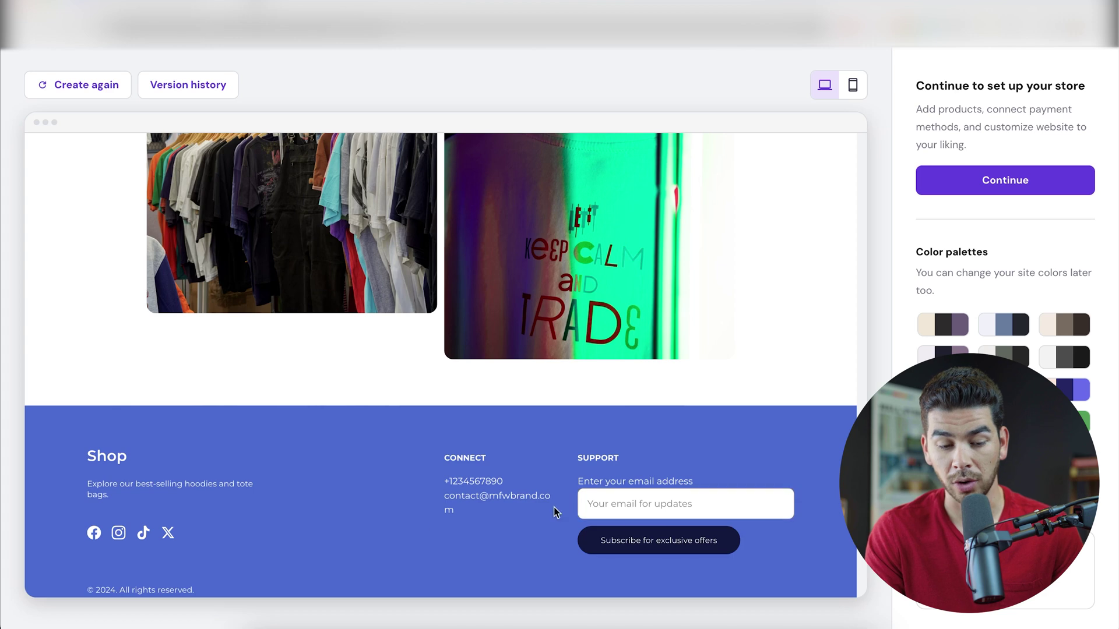
scroll(651, 470, up, 10)
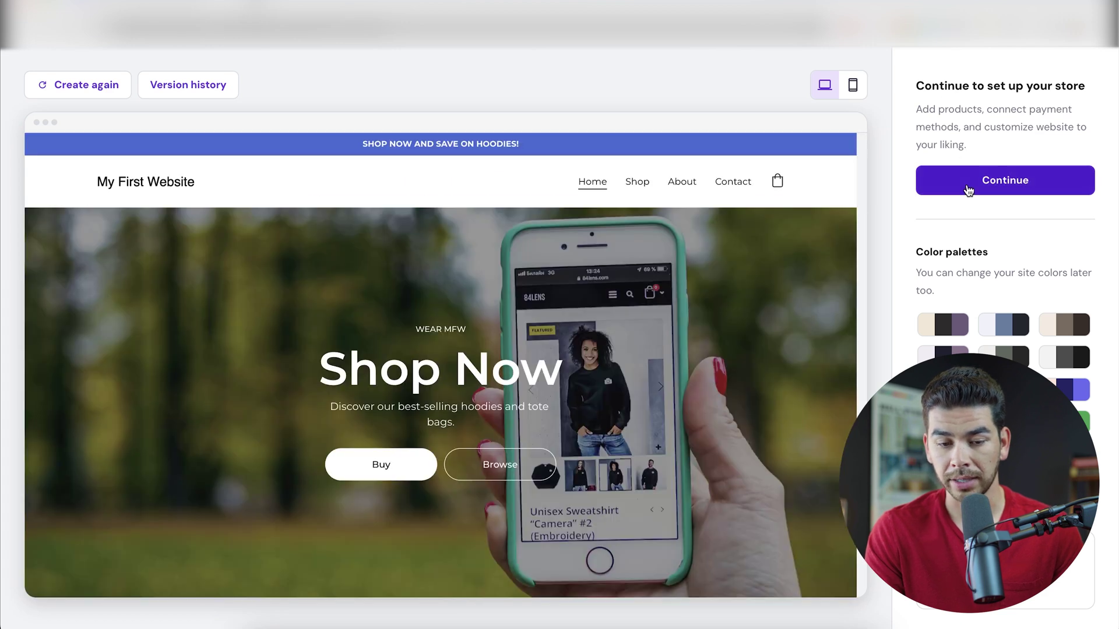
click(968, 184)
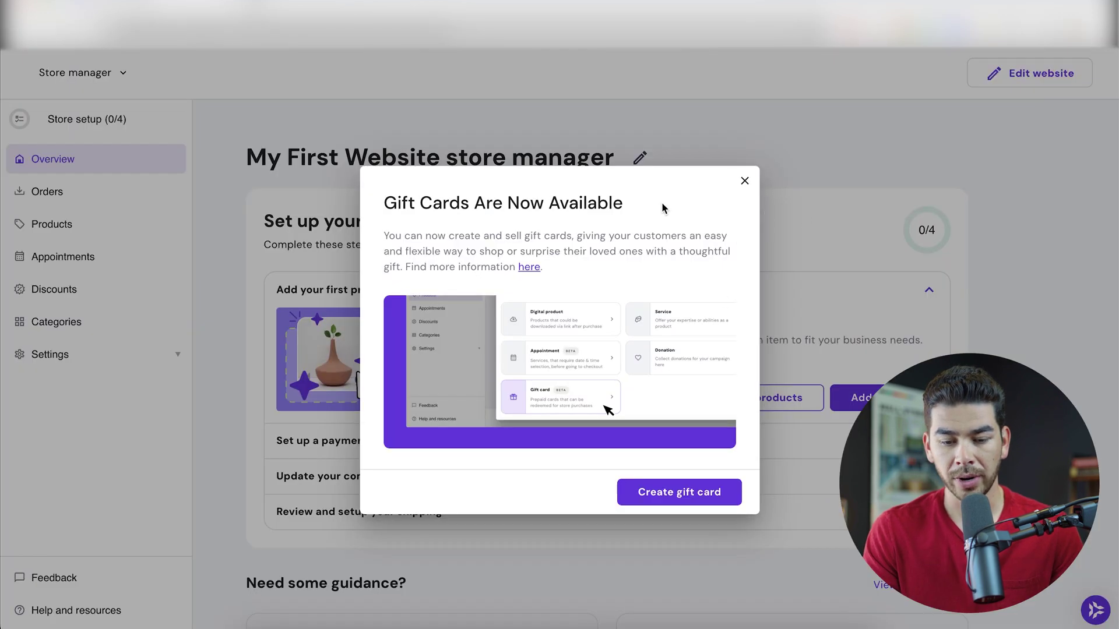
Close the 'Gift Cards Are Now Available' dialog and begin adding the first product.
click(746, 182)
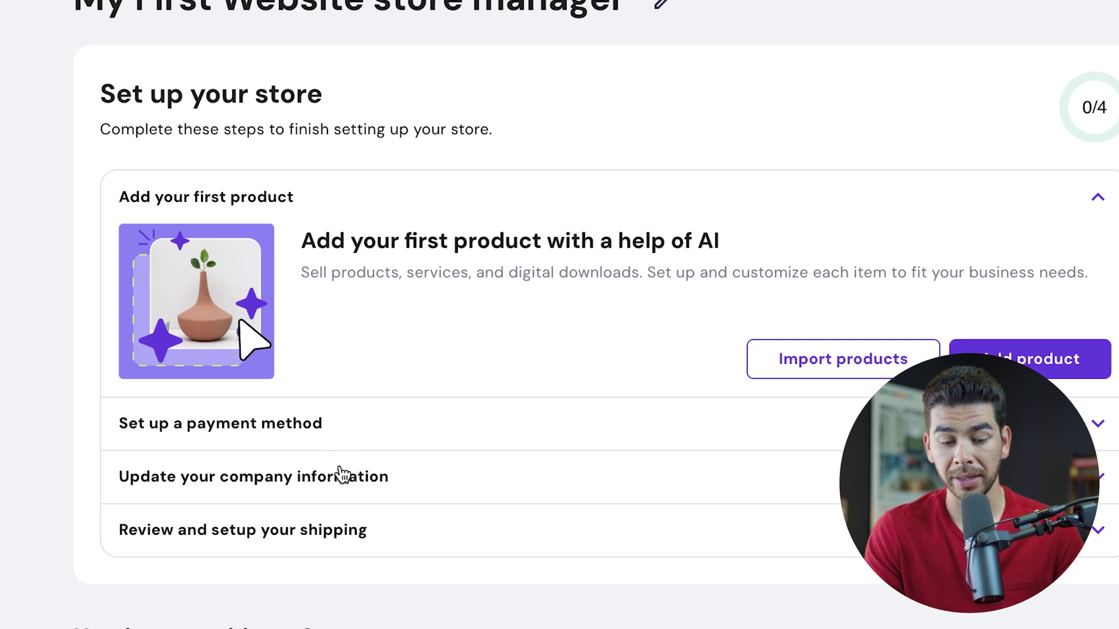
scroll(338, 550, down, 3)
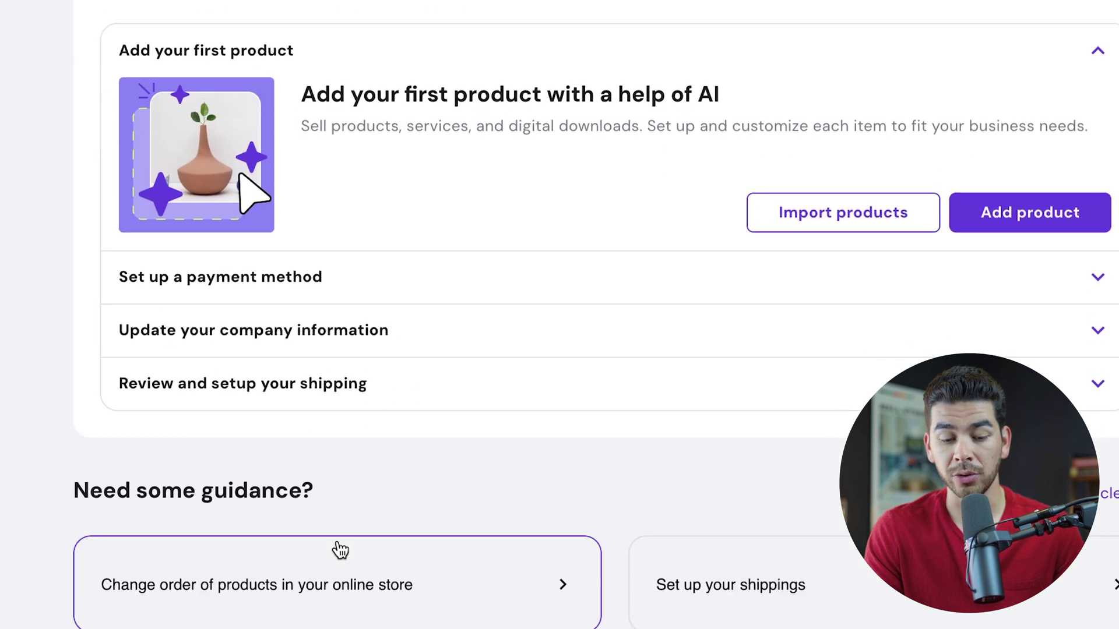
scroll(432, 393, down, 4)
scroll(435, 391, up, 6)
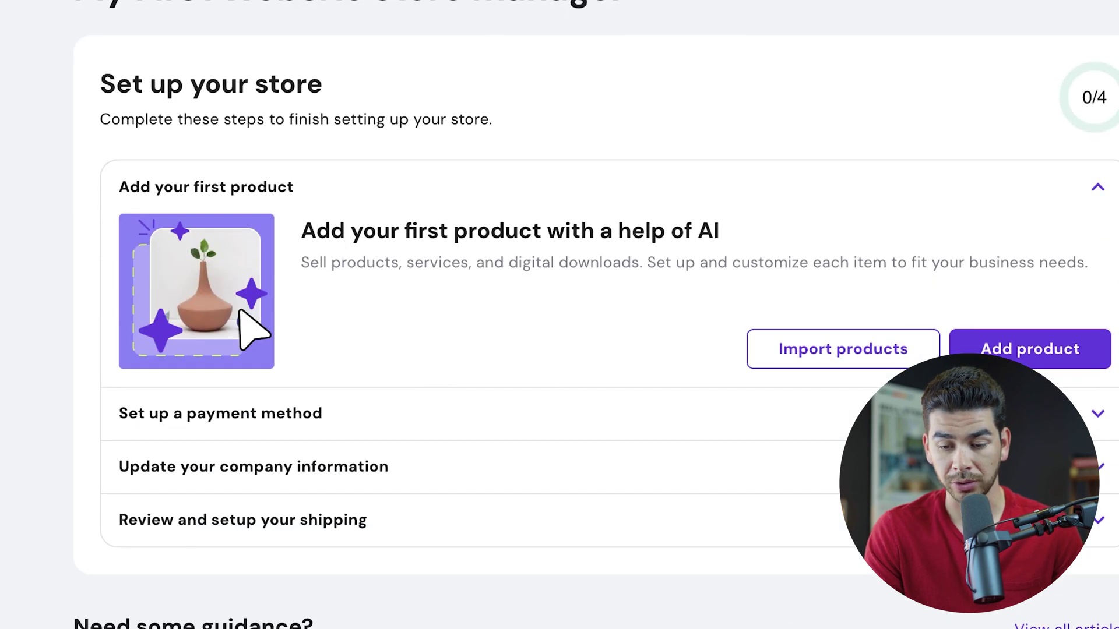
click(1017, 348)
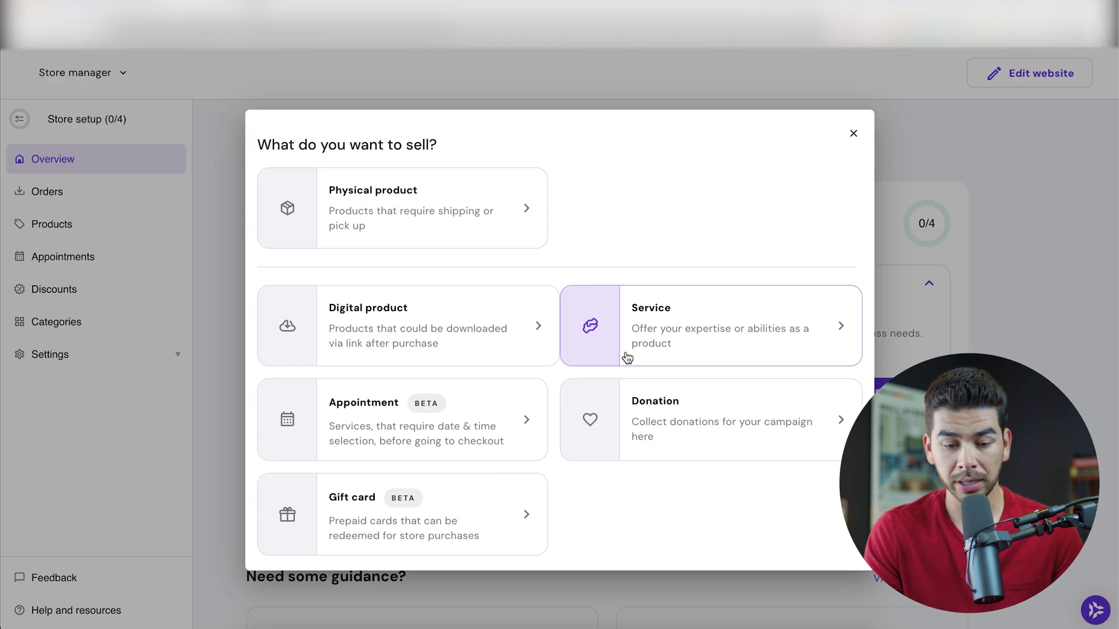
Choose Physical product as the type, skipping the image upload.
click(509, 219)
scroll(569, 414, down, 2)
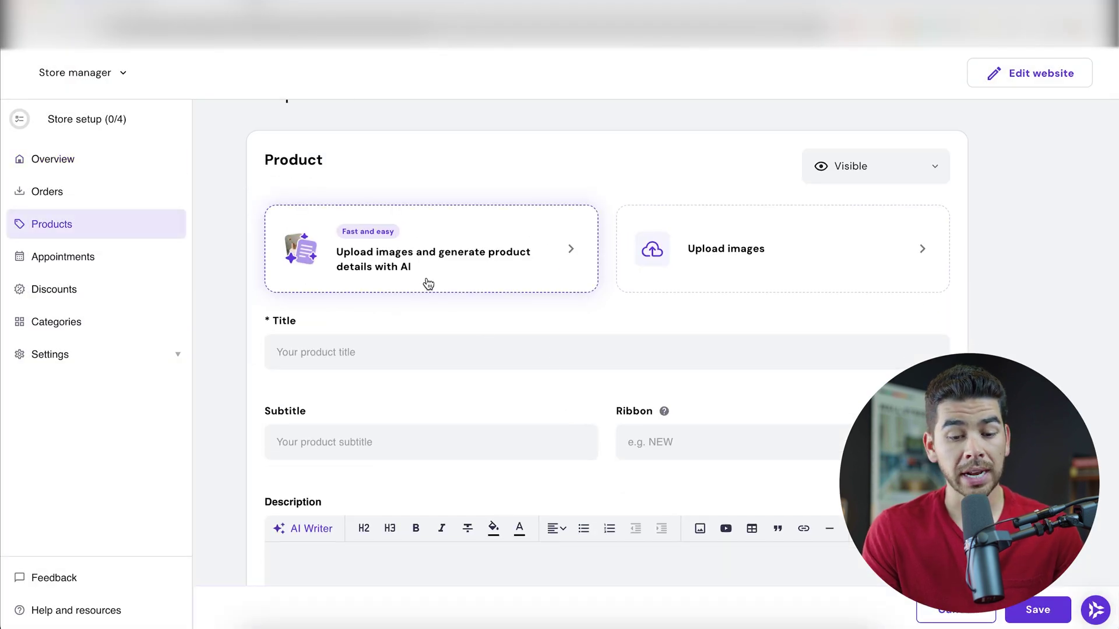
click(457, 274)
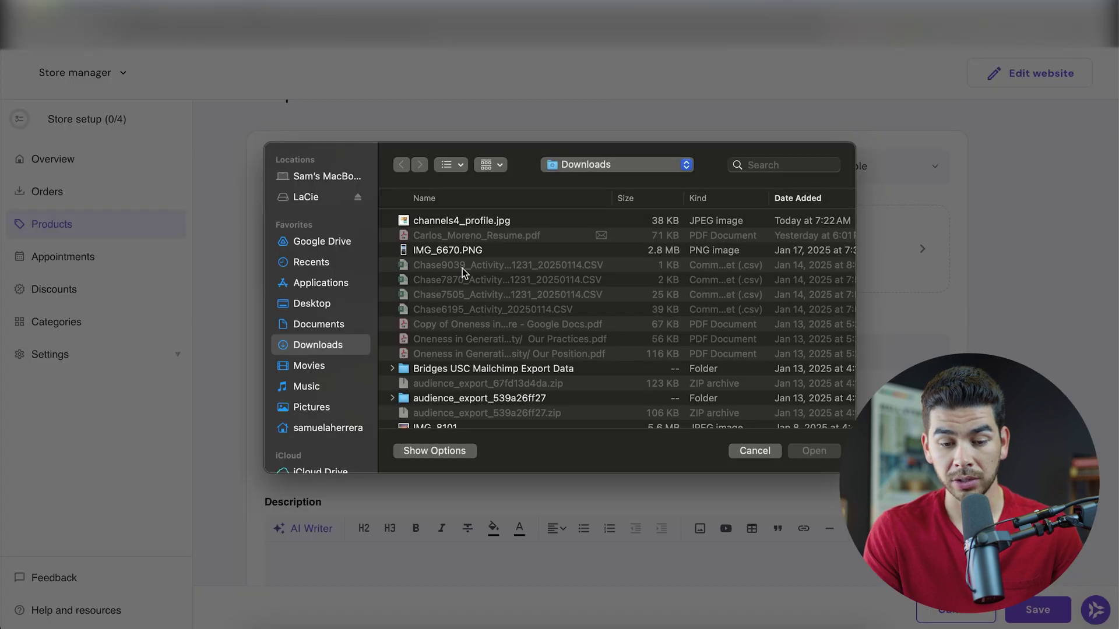
click(754, 451)
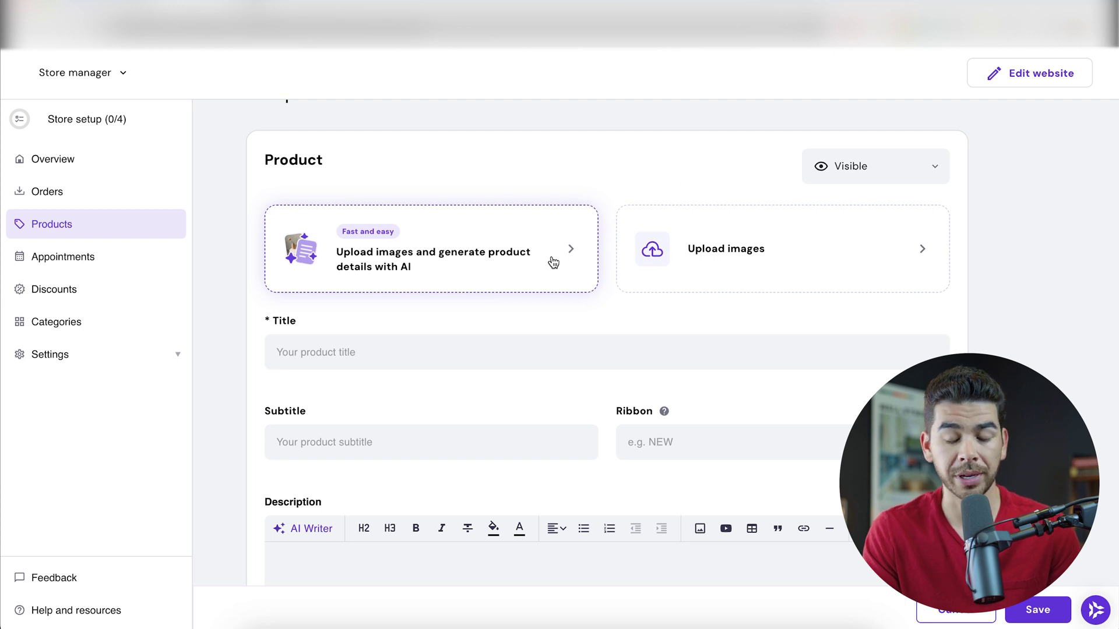
Enter 'T-shirt' as the product title.
scroll(456, 383, down, 2)
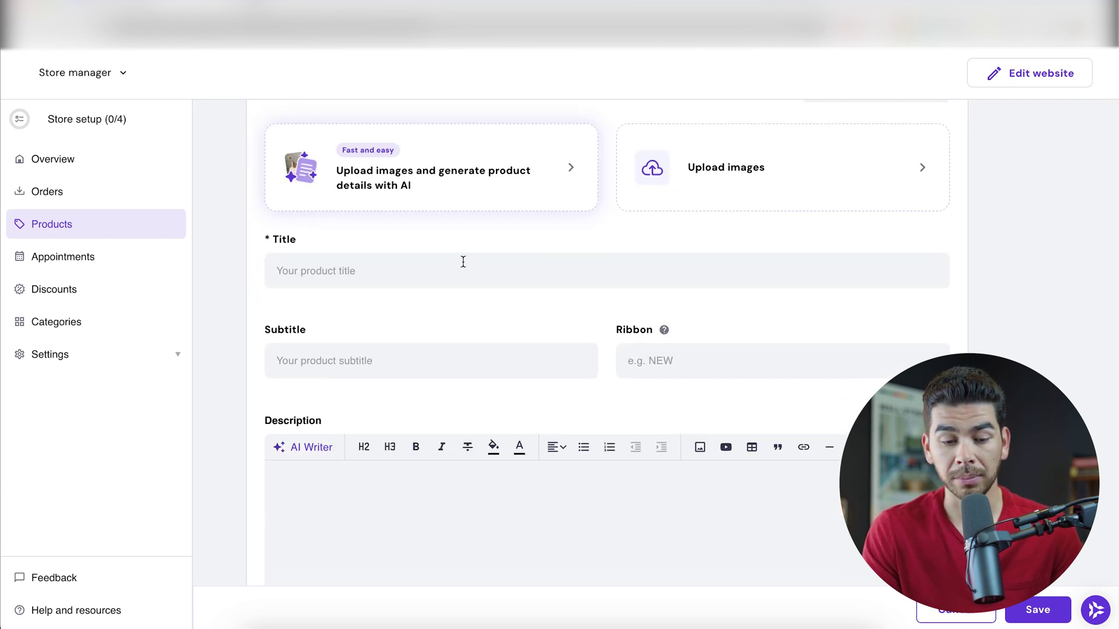
scroll(392, 343, down, 1)
text(T-shirt)
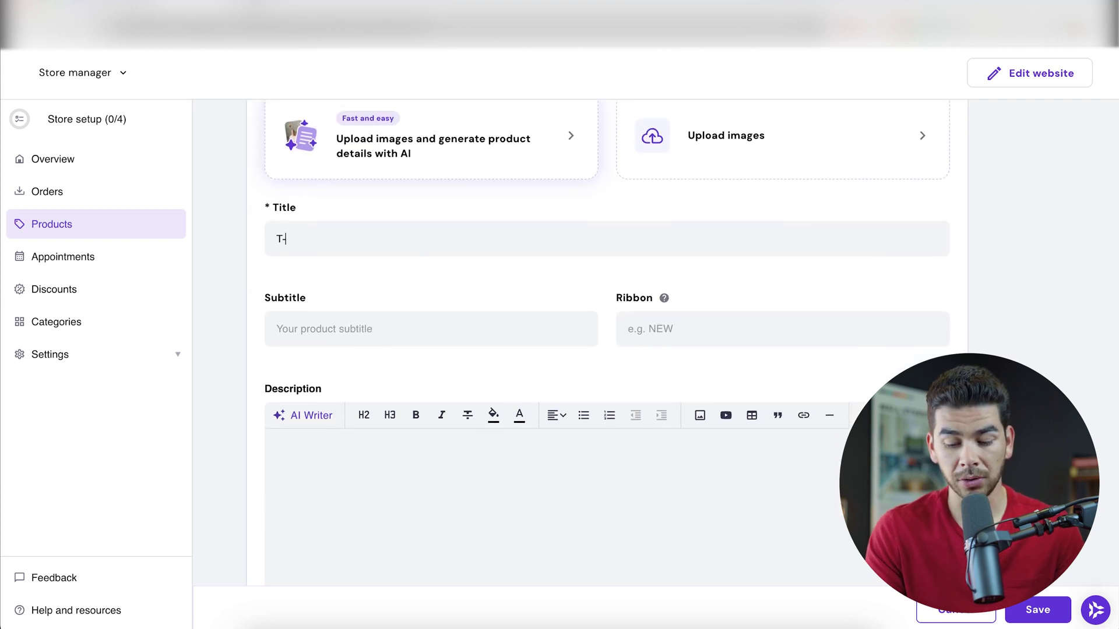
key(Tab)
scroll(402, 349, down, 3)
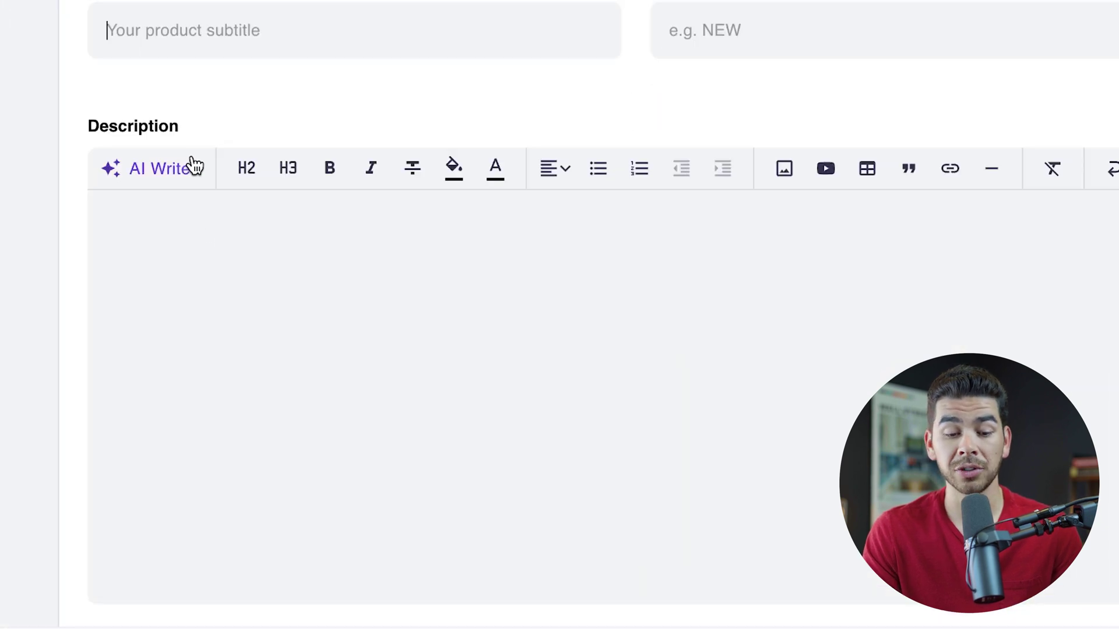
click(192, 168)
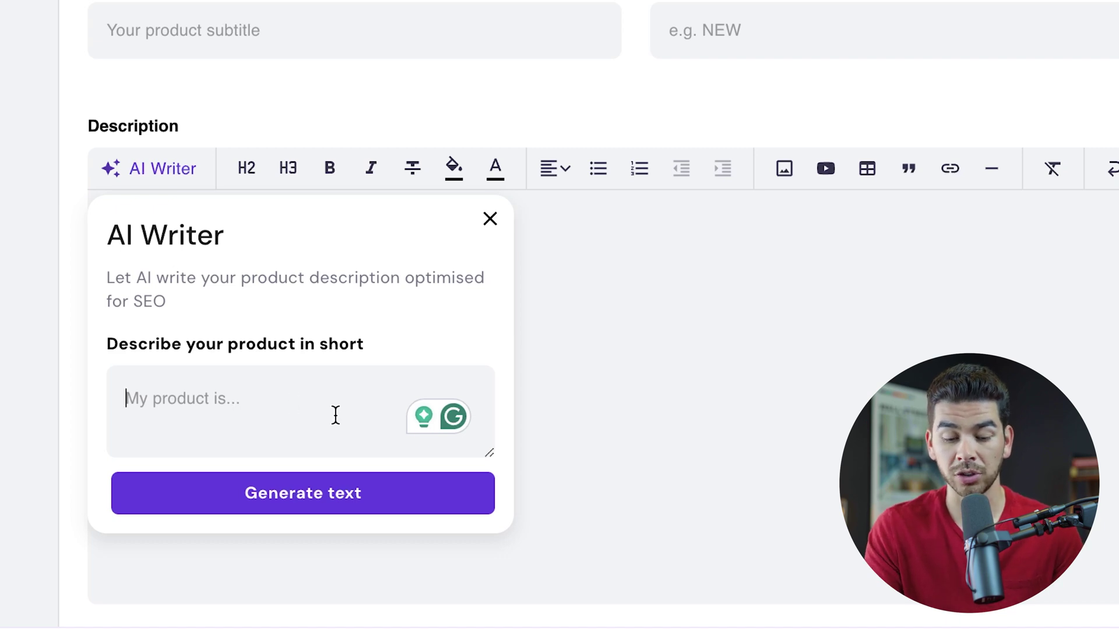
Generate the description with AI Writer from the prompt 'My First Website branded t-shirt'.
text(My First Website bran)
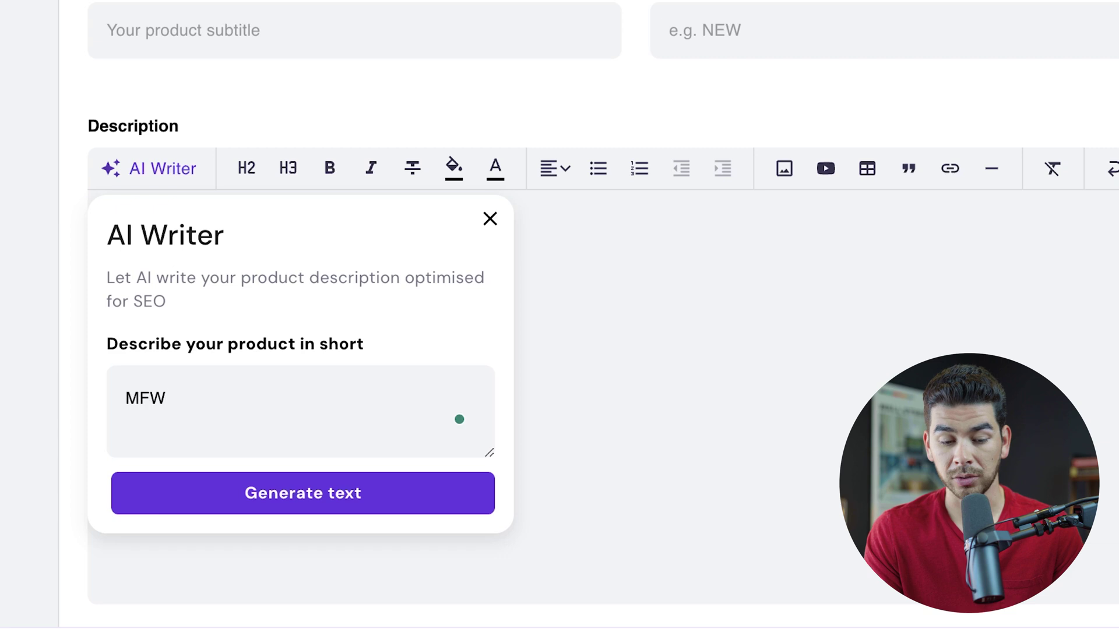
text(ded t-shirt)
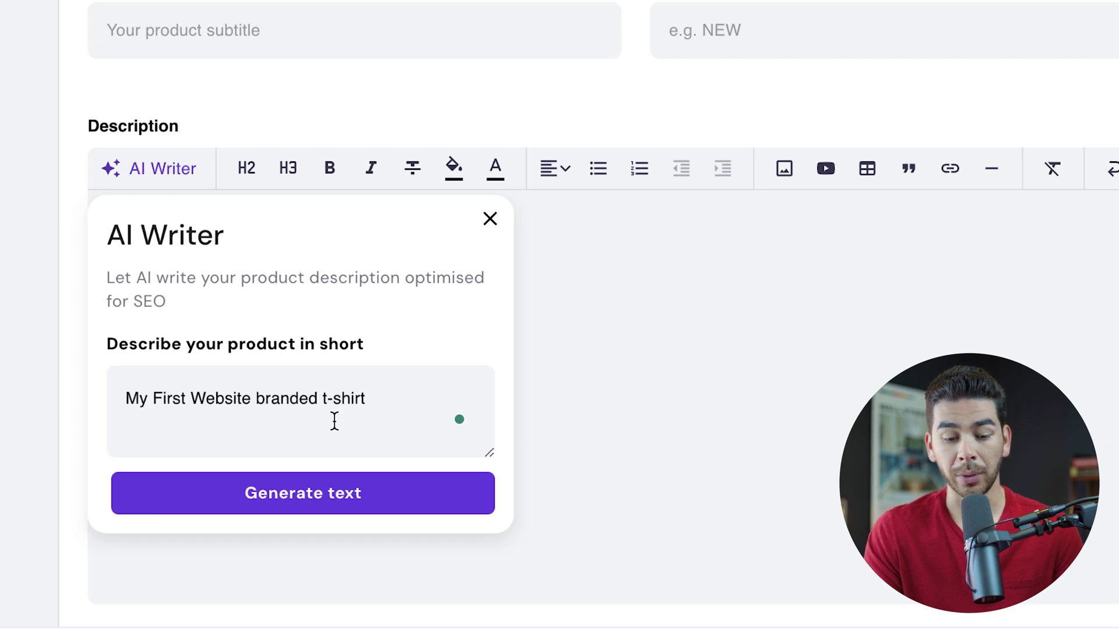
click(317, 494)
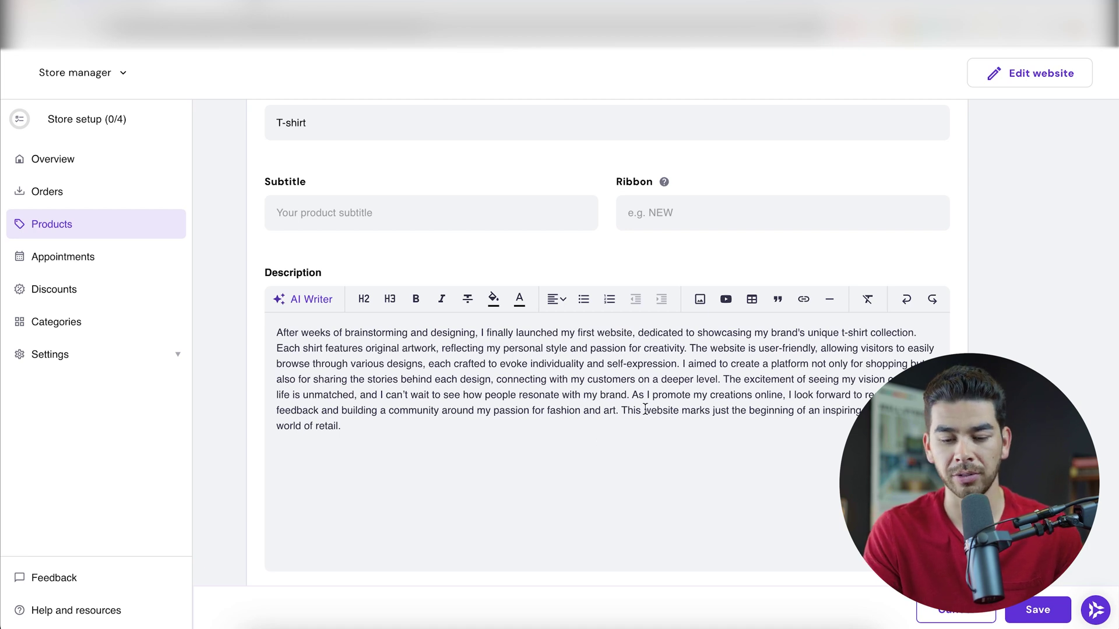
scroll(645, 410, up, 3)
Enter 20 as the T-shirt's price and save the product.
scroll(606, 507, down, 5)
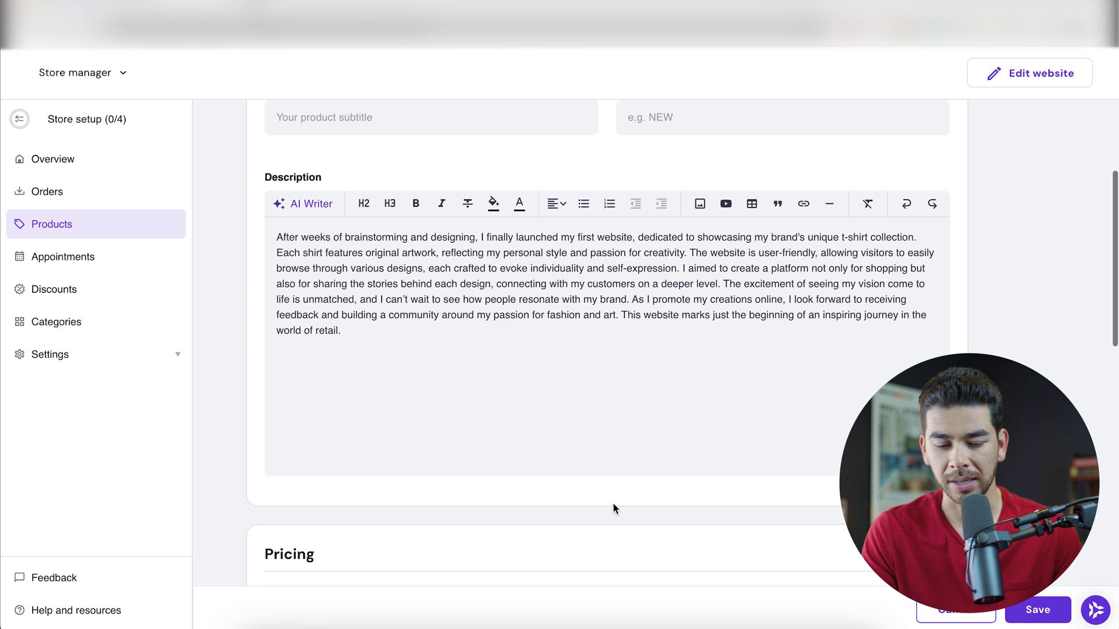
scroll(781, 483, down, 3)
click(397, 445)
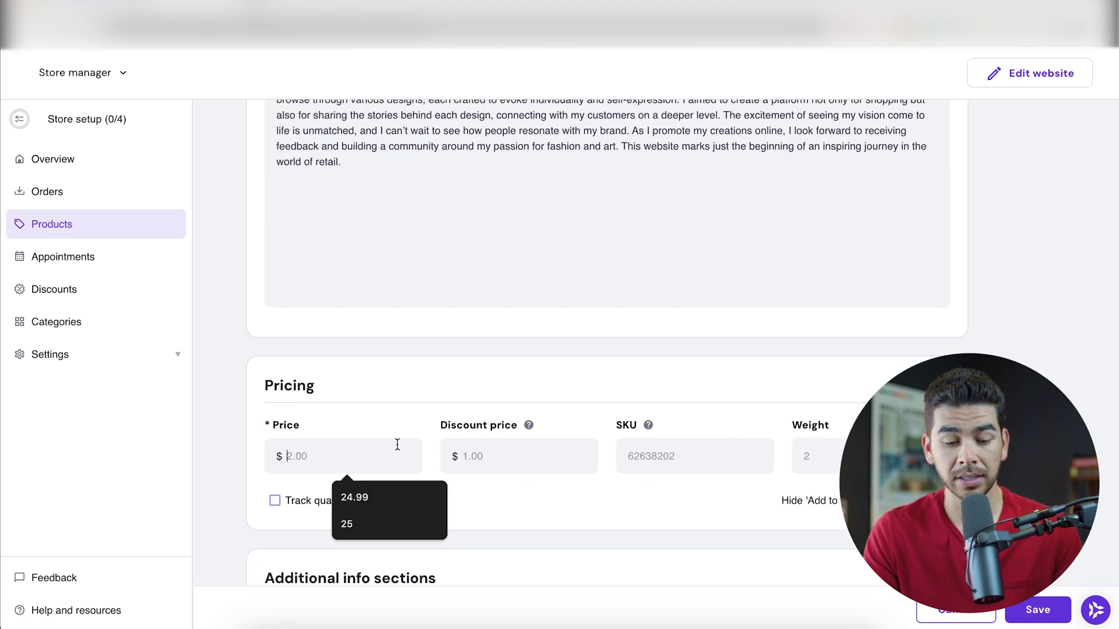
text(20)
click(552, 456)
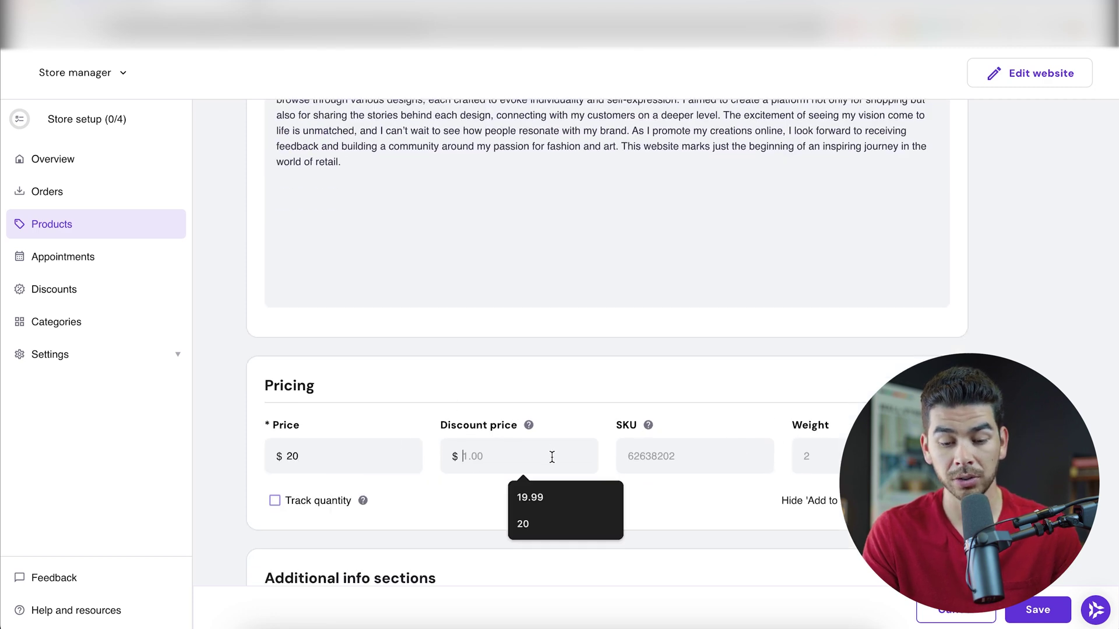
scroll(602, 380, down, 1)
scroll(609, 379, down, 2)
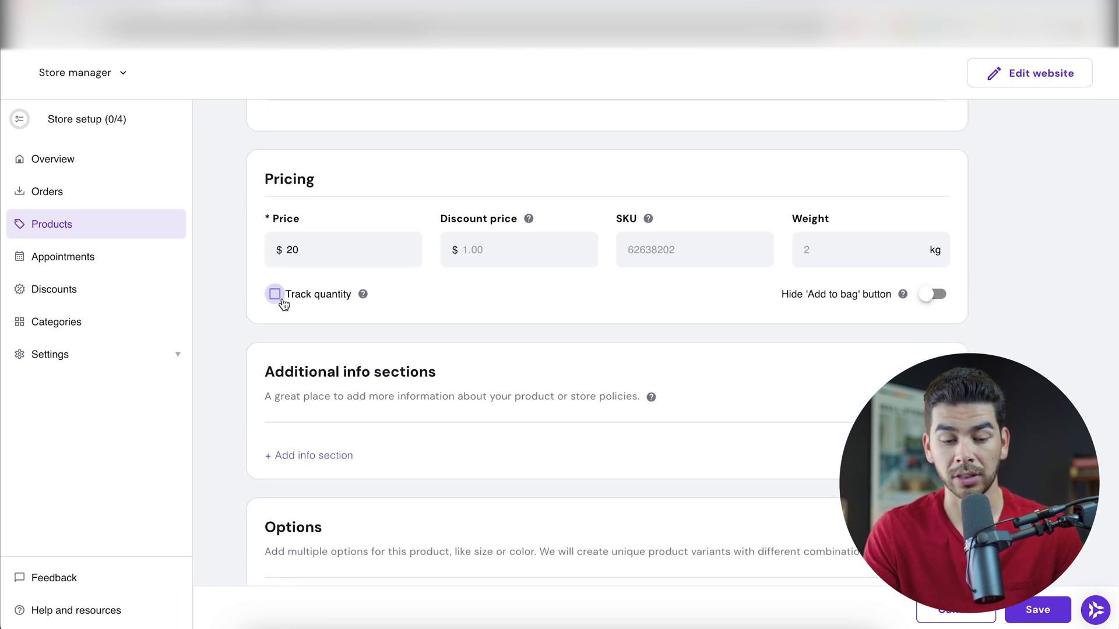
scroll(681, 482, down, 5)
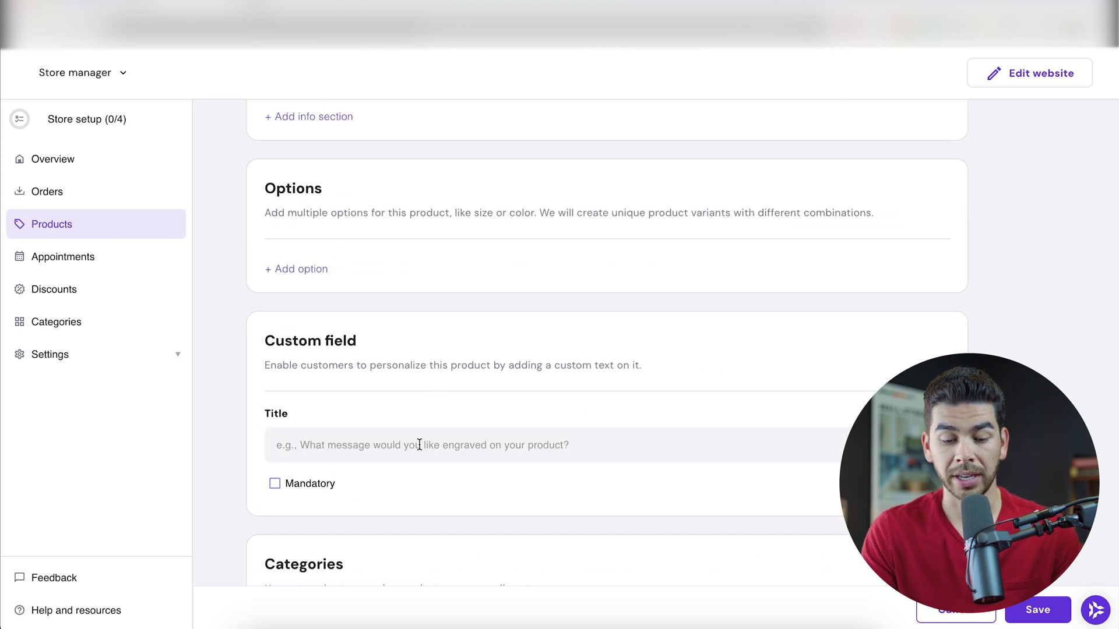
scroll(422, 444, down, 1)
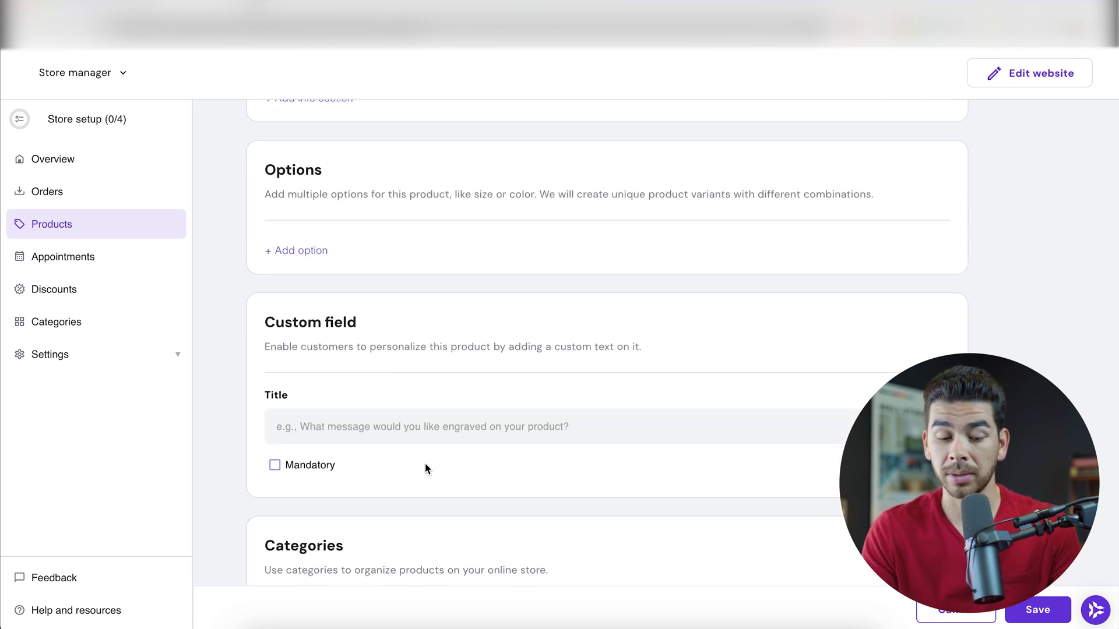
scroll(409, 433, down, 1)
scroll(410, 433, down, 3)
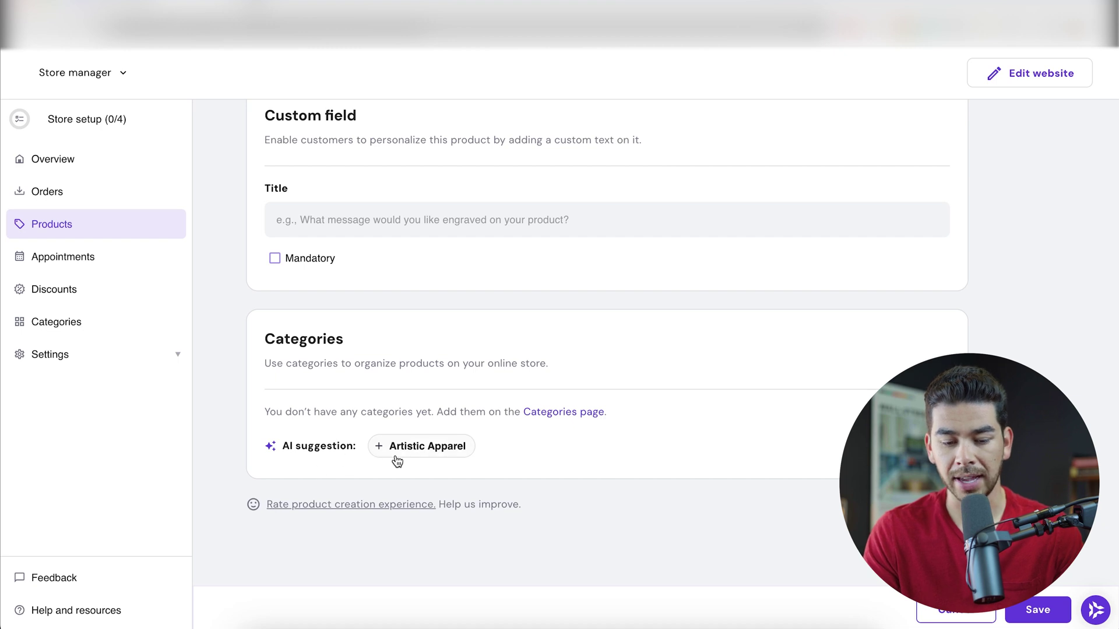
click(1046, 612)
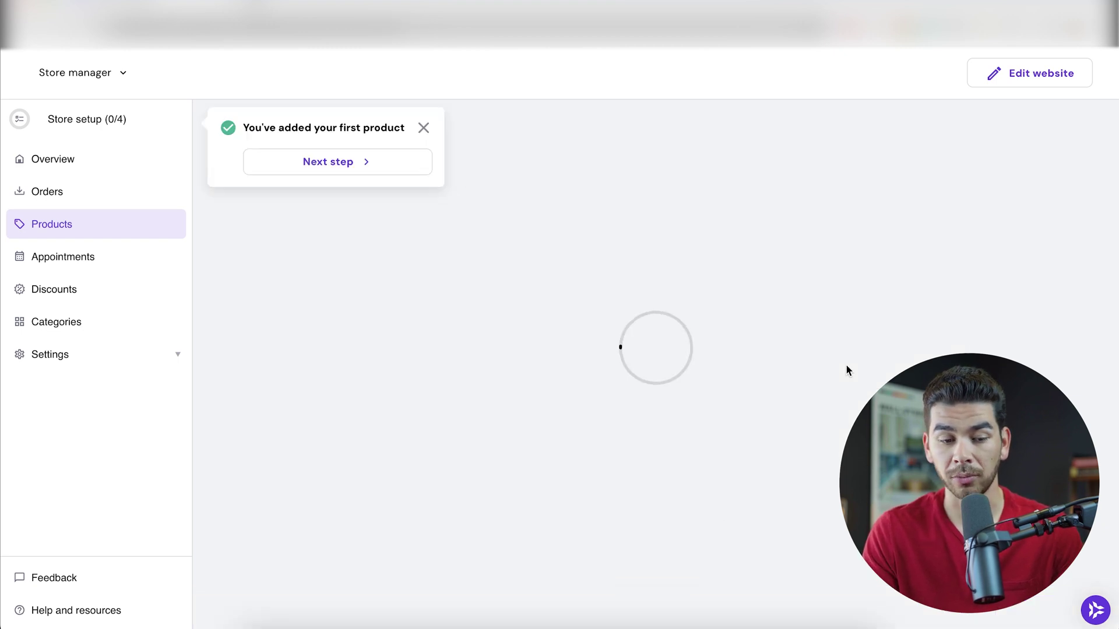
Dismiss the confirmation and review PayPal, Stripe and Manual payment options via Store setup.
scroll(846, 369, down, 3)
click(424, 127)
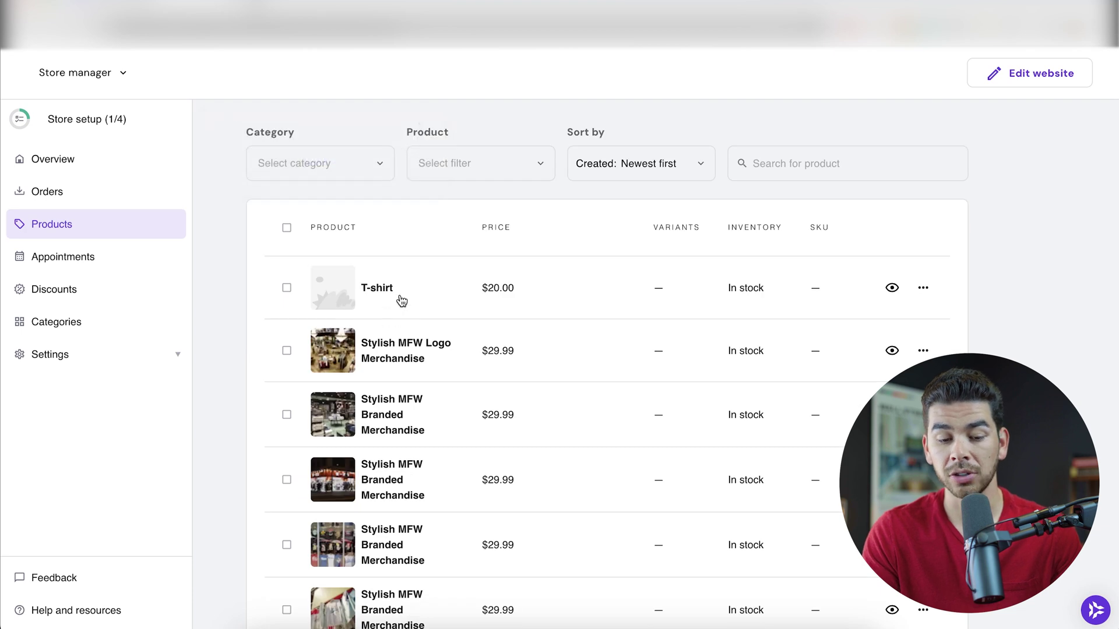
scroll(427, 395, down, 3)
scroll(442, 332, up, 5)
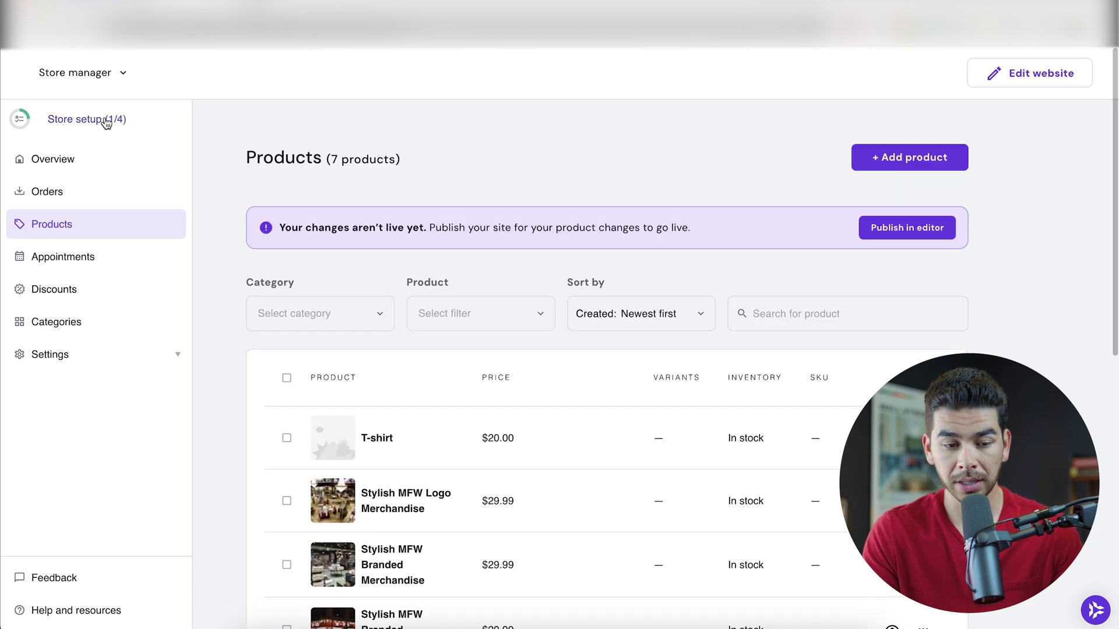
click(106, 123)
click(298, 232)
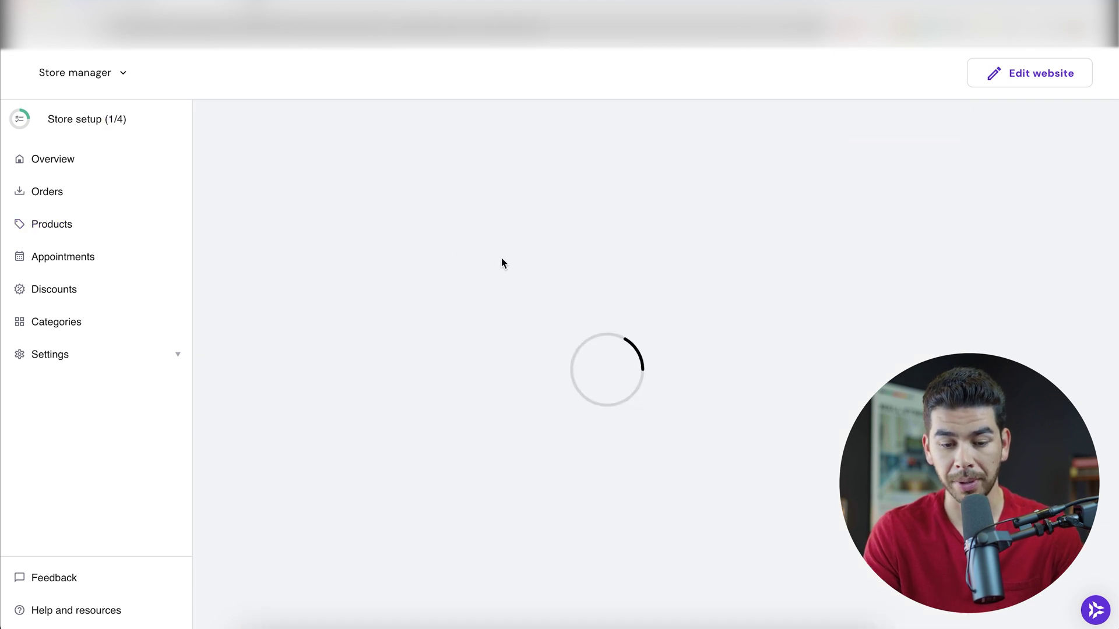
scroll(453, 331, down, 3)
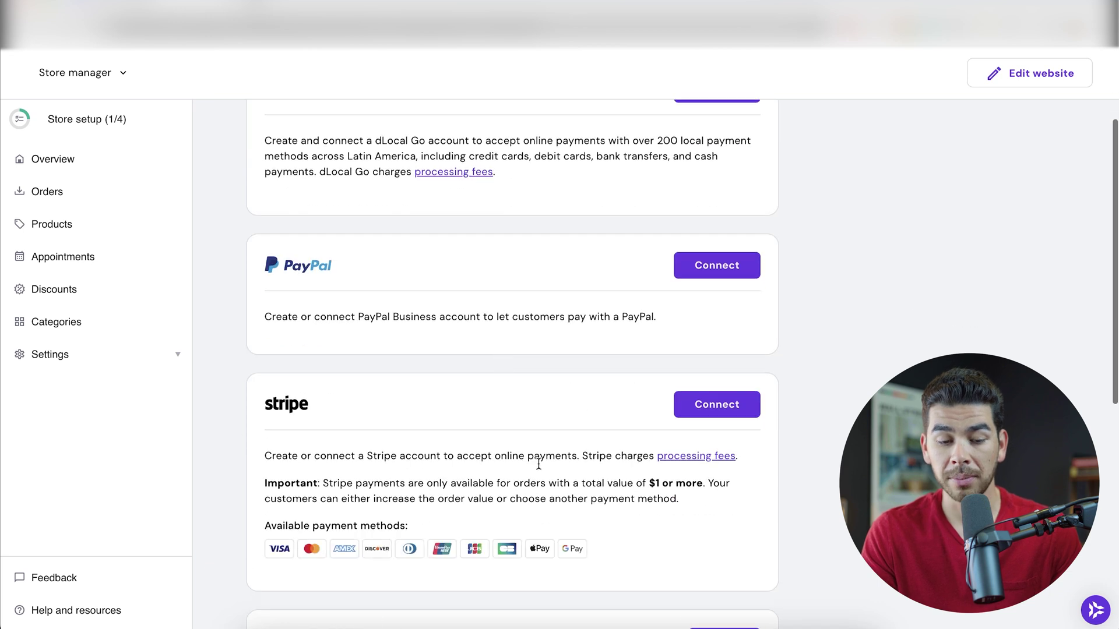
scroll(556, 357, down, 2)
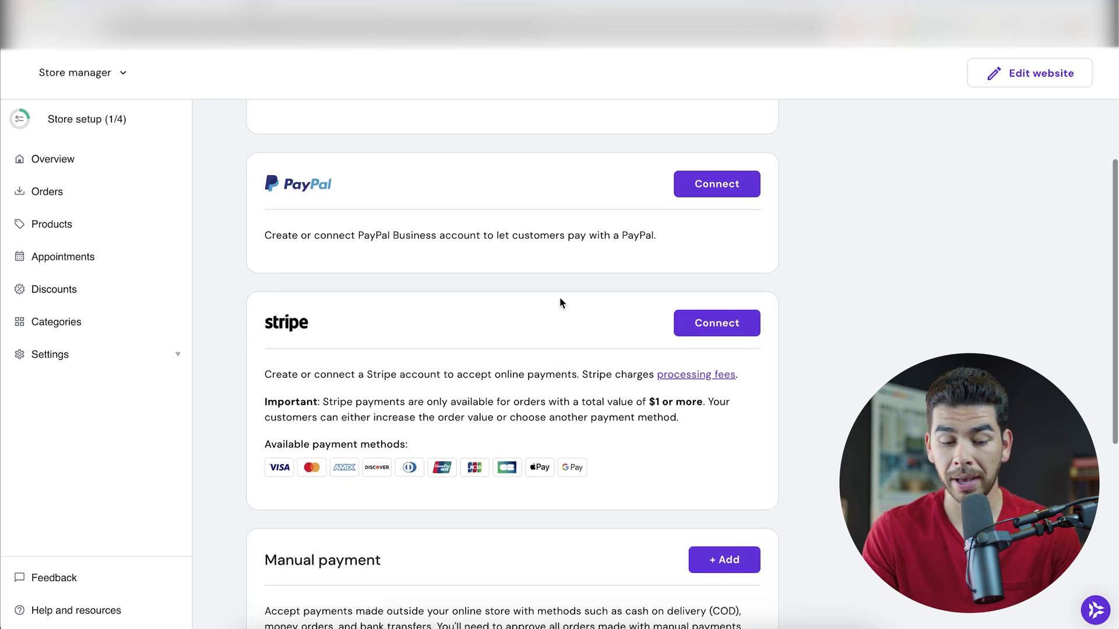
scroll(560, 300, down, 5)
scroll(606, 352, down, 3)
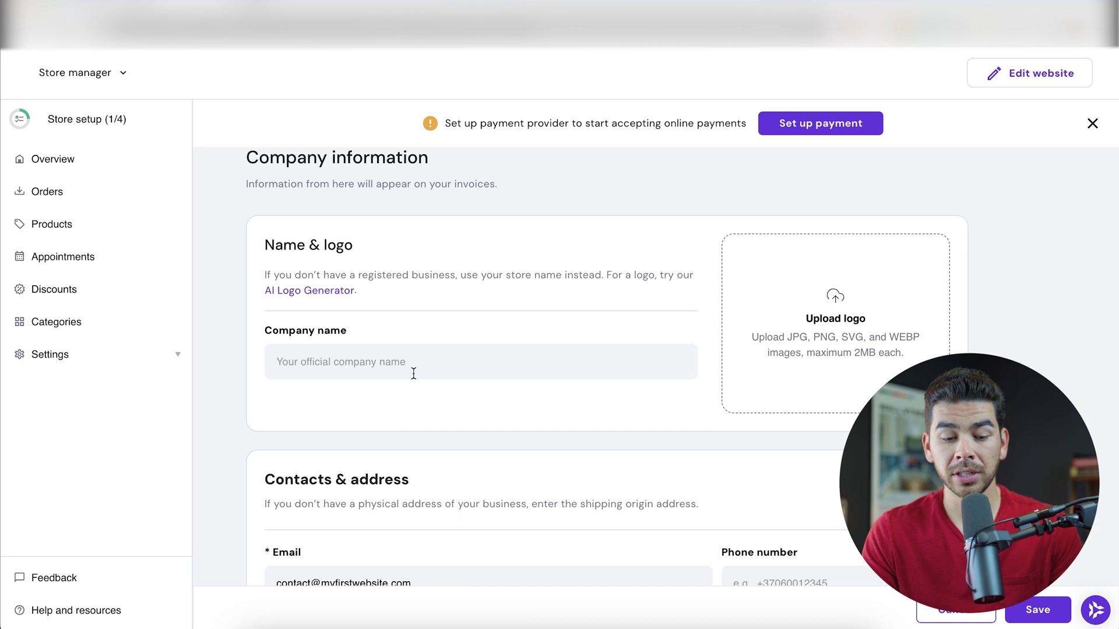
Save 'My First Website' as the company name and bring up the store setup checklist.
click(413, 373)
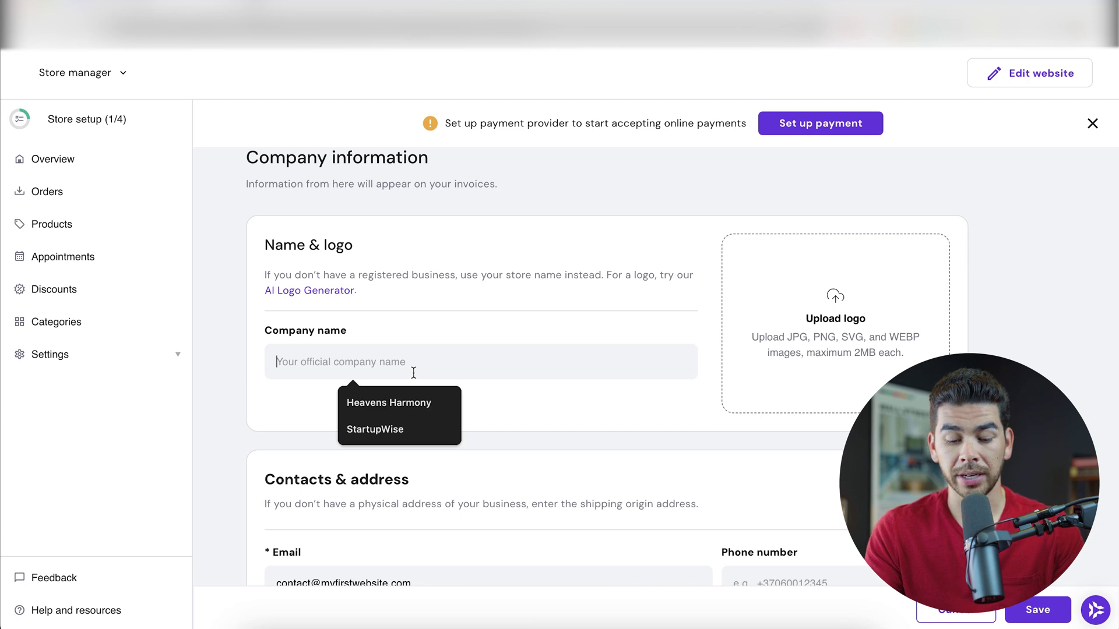
text(My First Website)
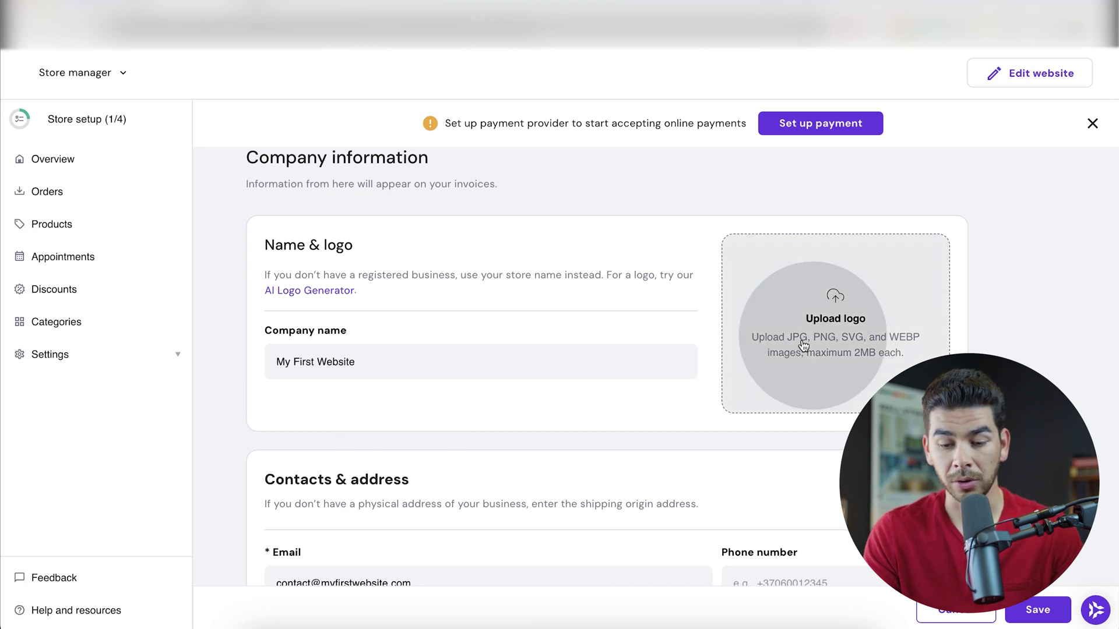
scroll(546, 486, down, 3)
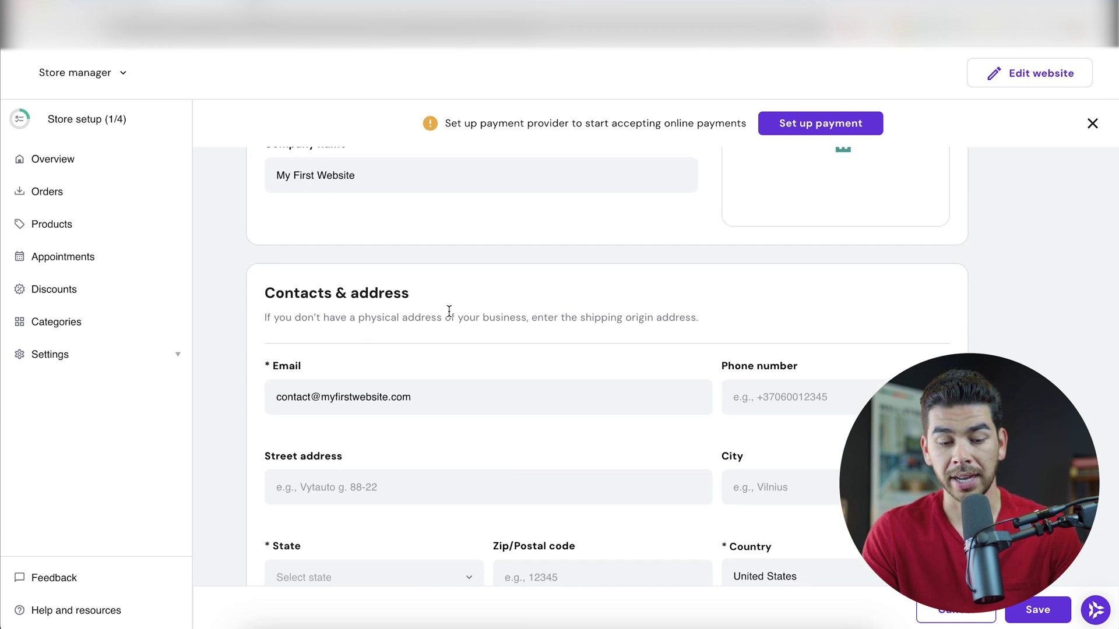
scroll(448, 312, down, 2)
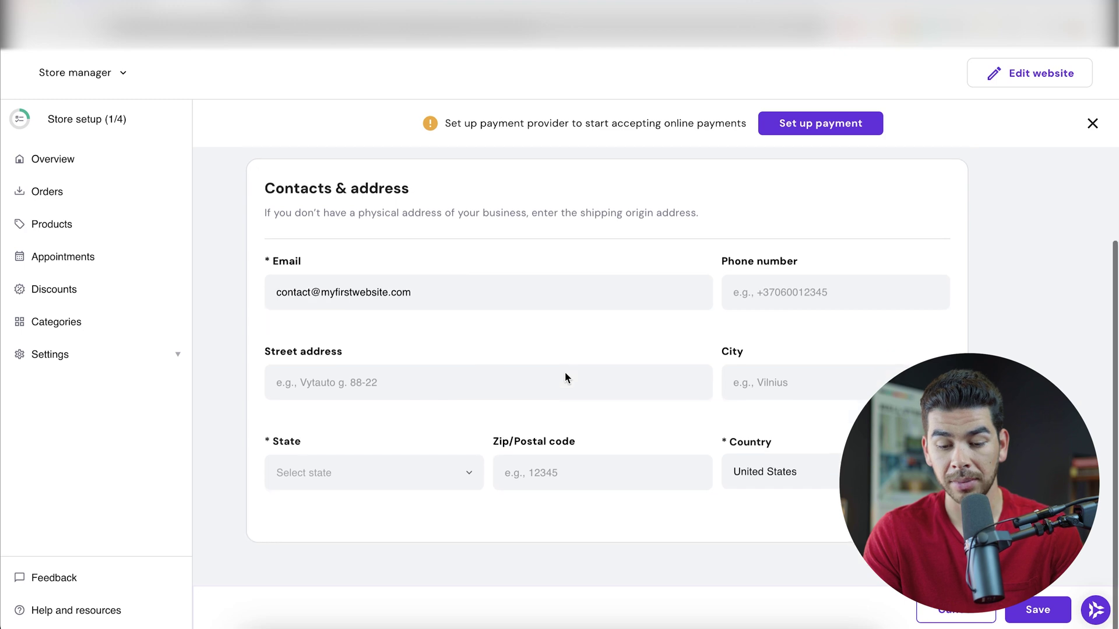
scroll(567, 369, up, 5)
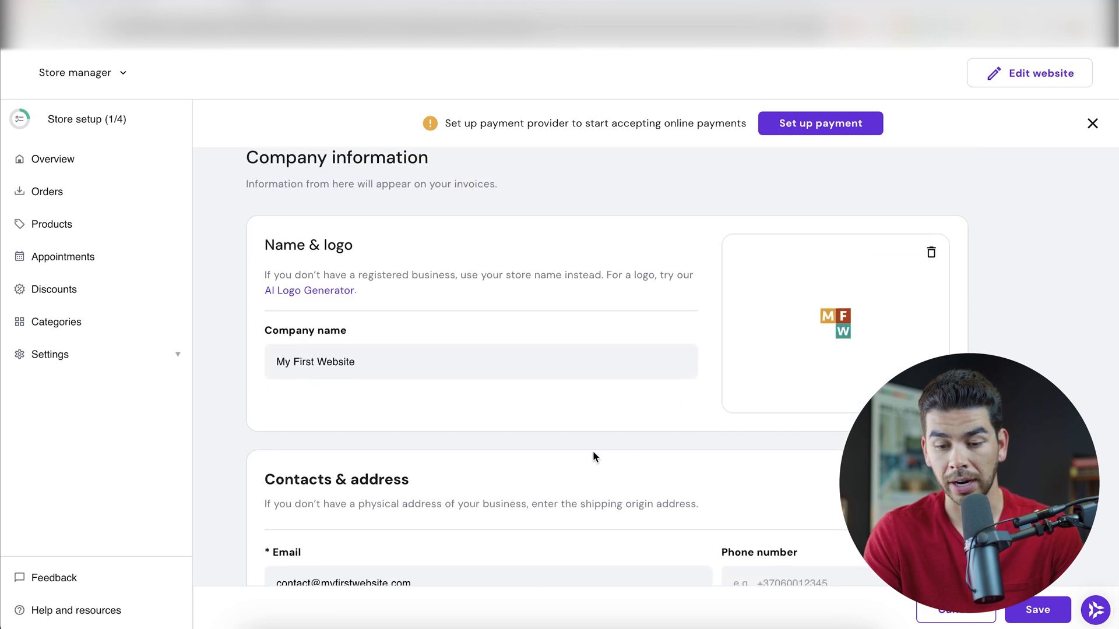
key(Return)
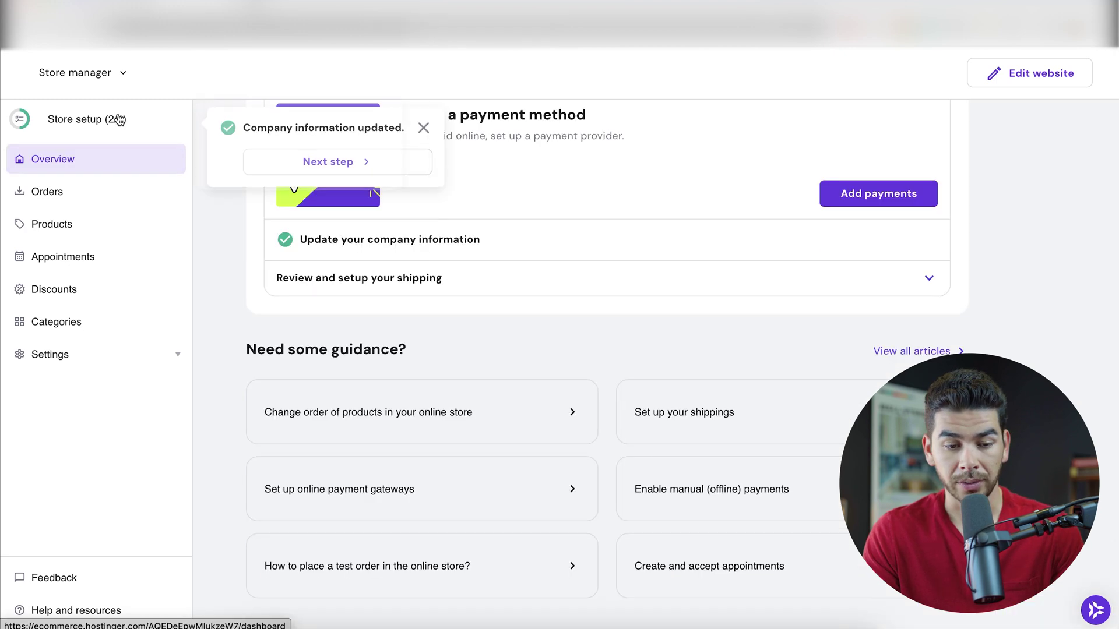
click(327, 160)
click(356, 319)
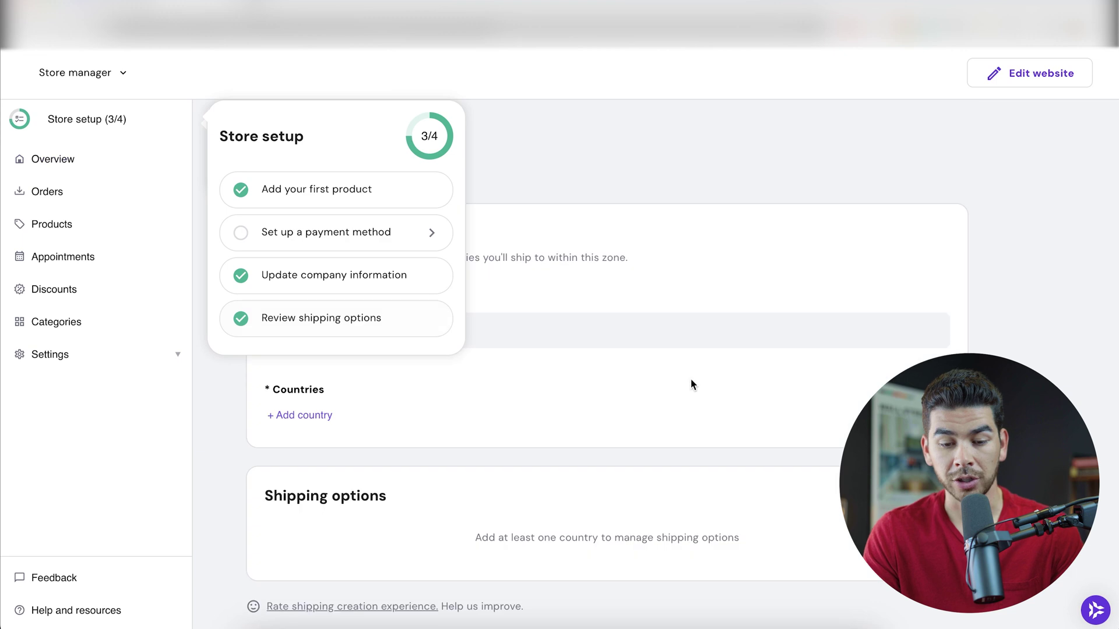
Name the new shipping zone 'Americas' and add United States to its countries.
click(359, 300)
text(Americ)
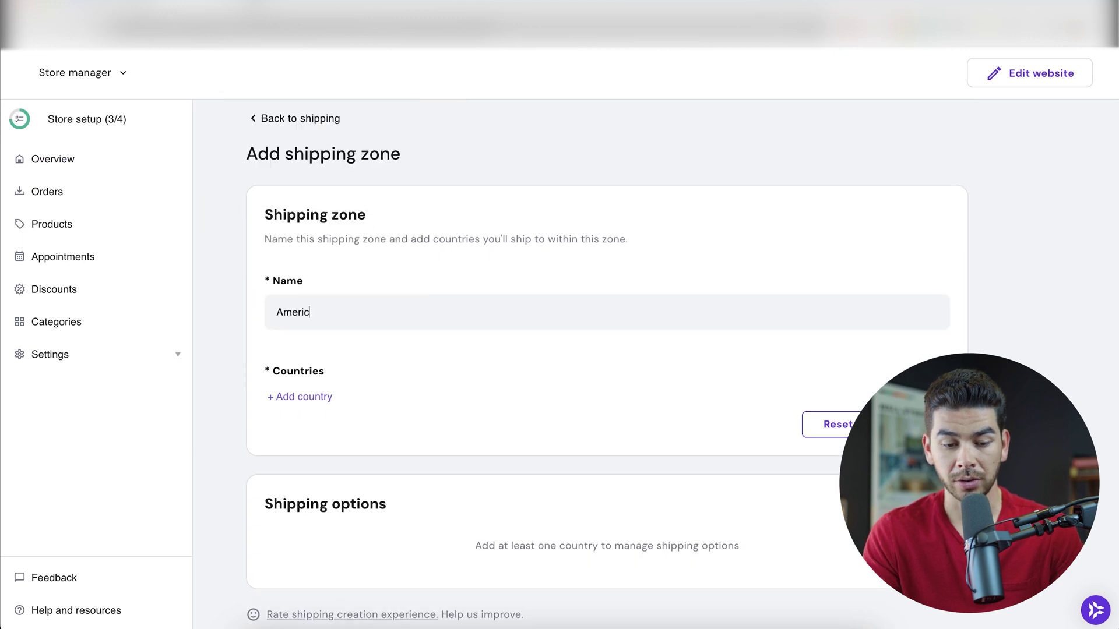
text(as)
click(308, 401)
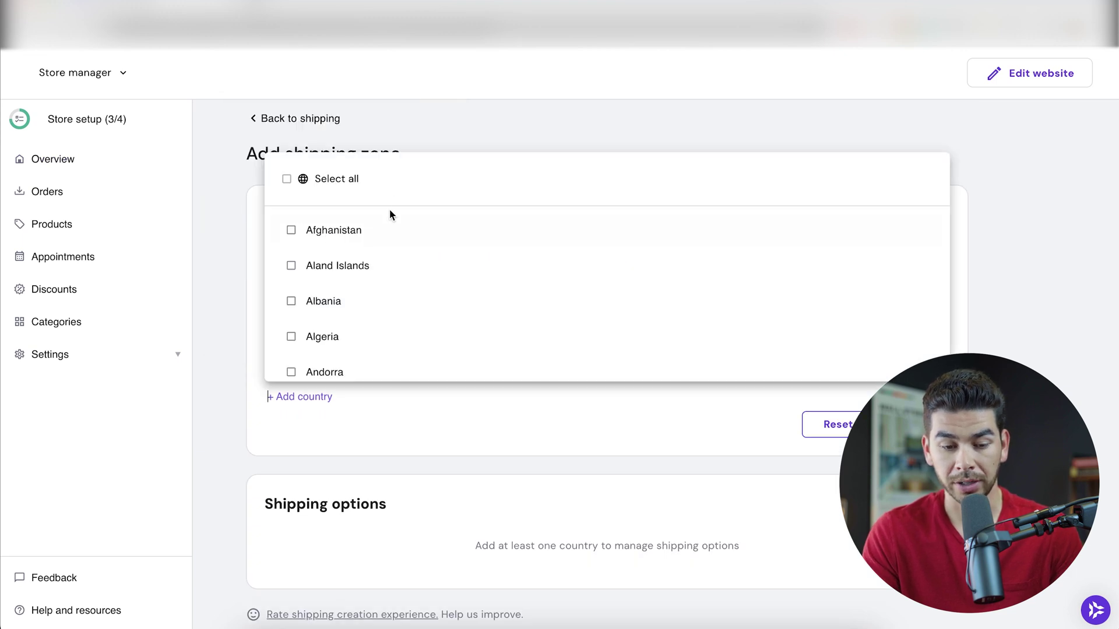
scroll(357, 332, down, 15)
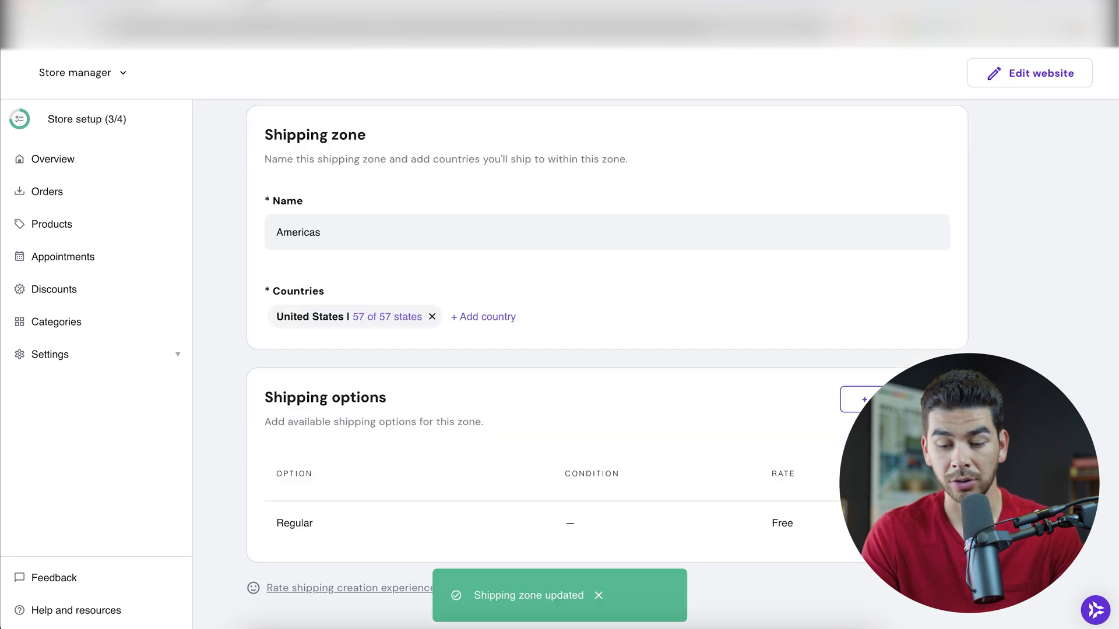
Give the Regular shipping option a $5.00 rate and add it.
click(694, 527)
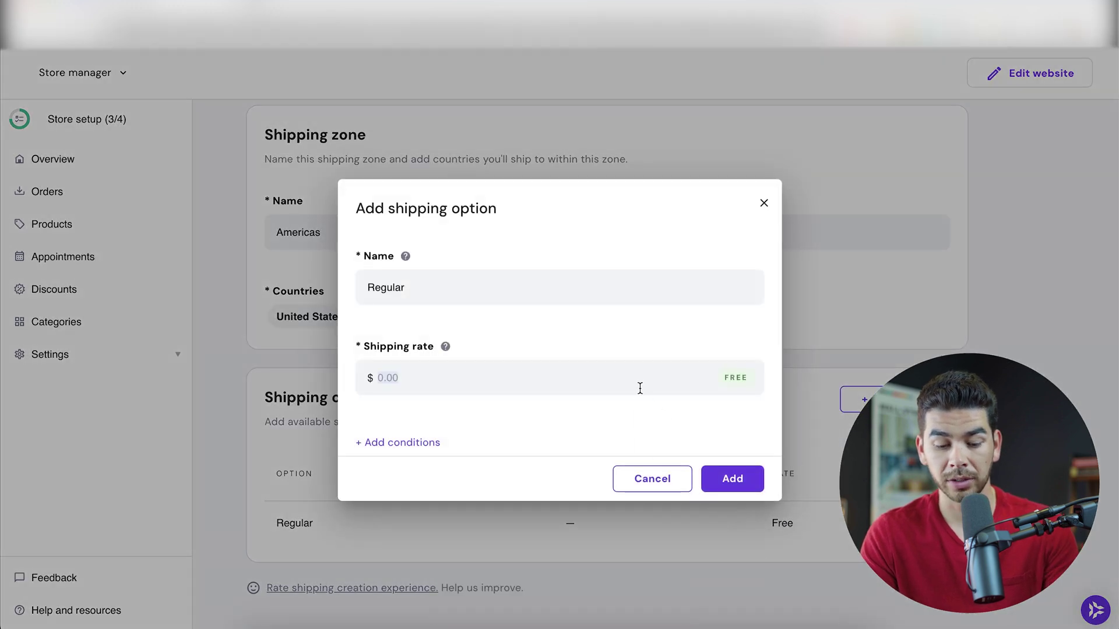
click(546, 383)
click(732, 478)
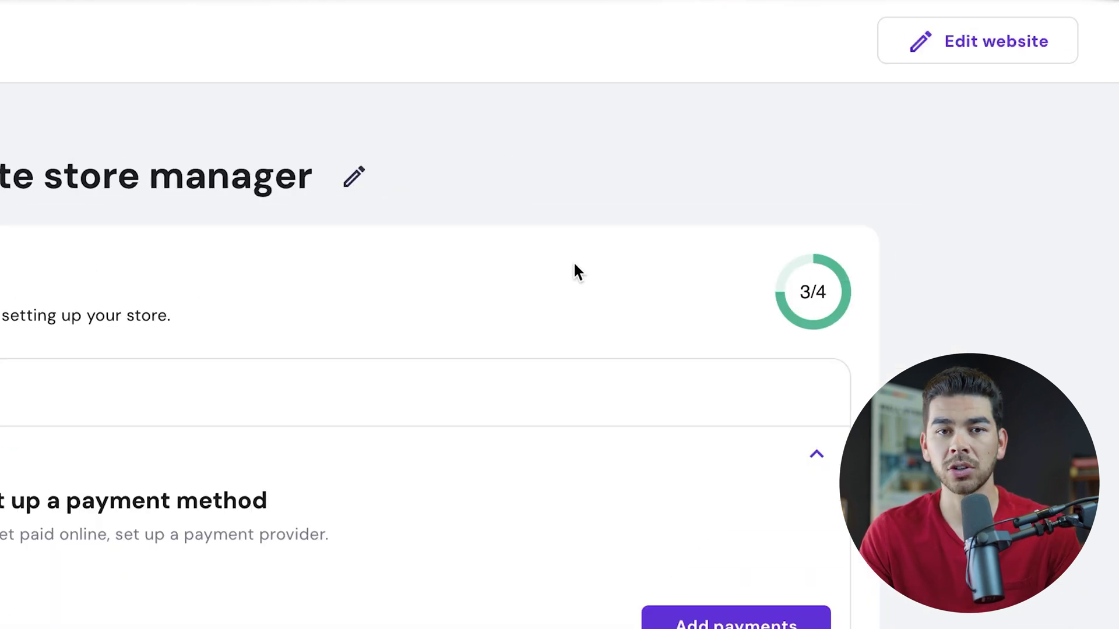
Open the website editor and look through the website setup checklist.
click(947, 47)
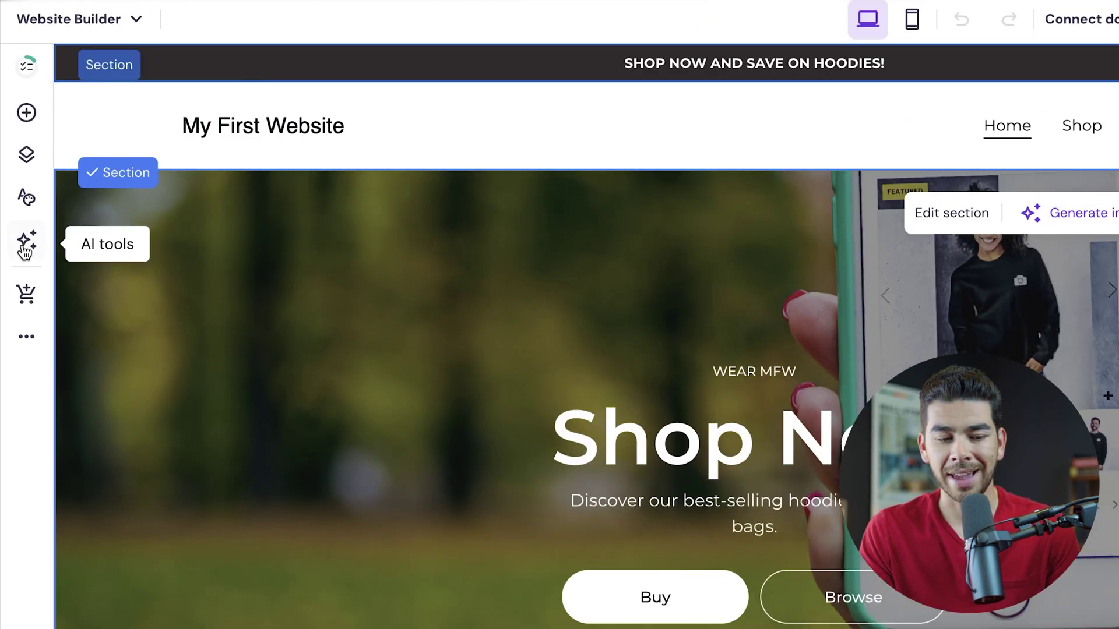
click(45, 83)
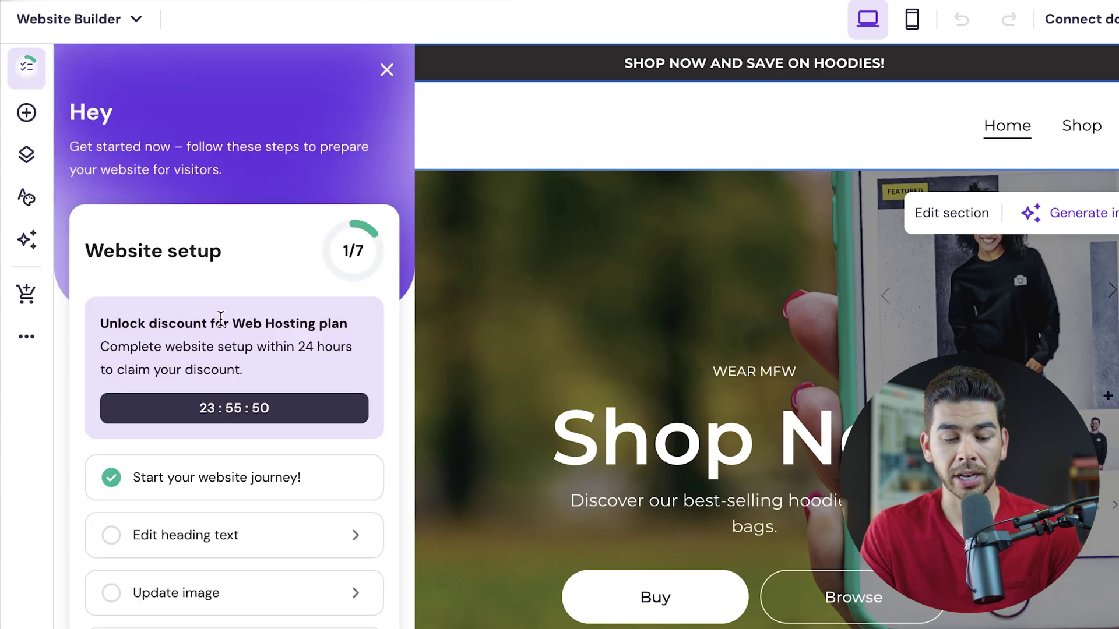
scroll(313, 365, down, 3)
scroll(315, 373, down, 2)
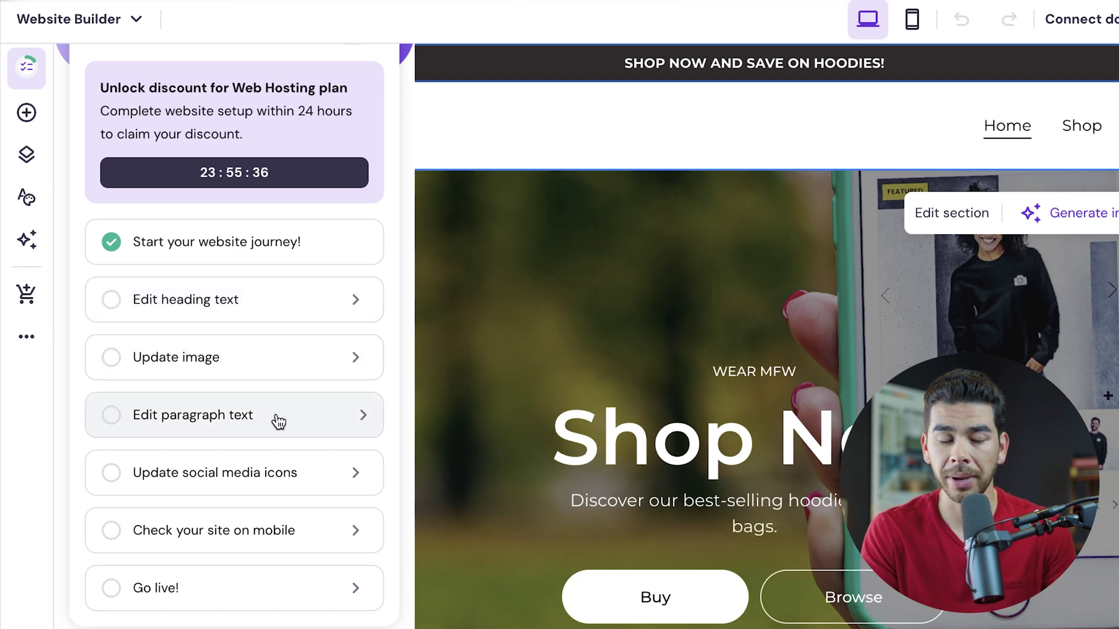
scroll(263, 578, down, 5)
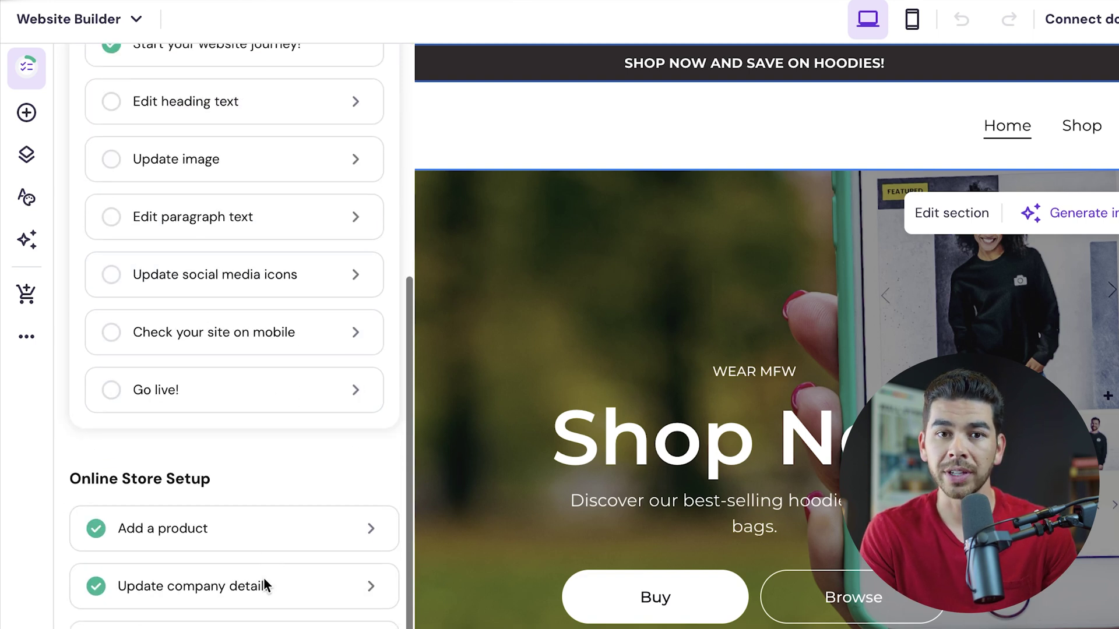
Browse the Add elements panel and the Pages and navigation list.
click(26, 114)
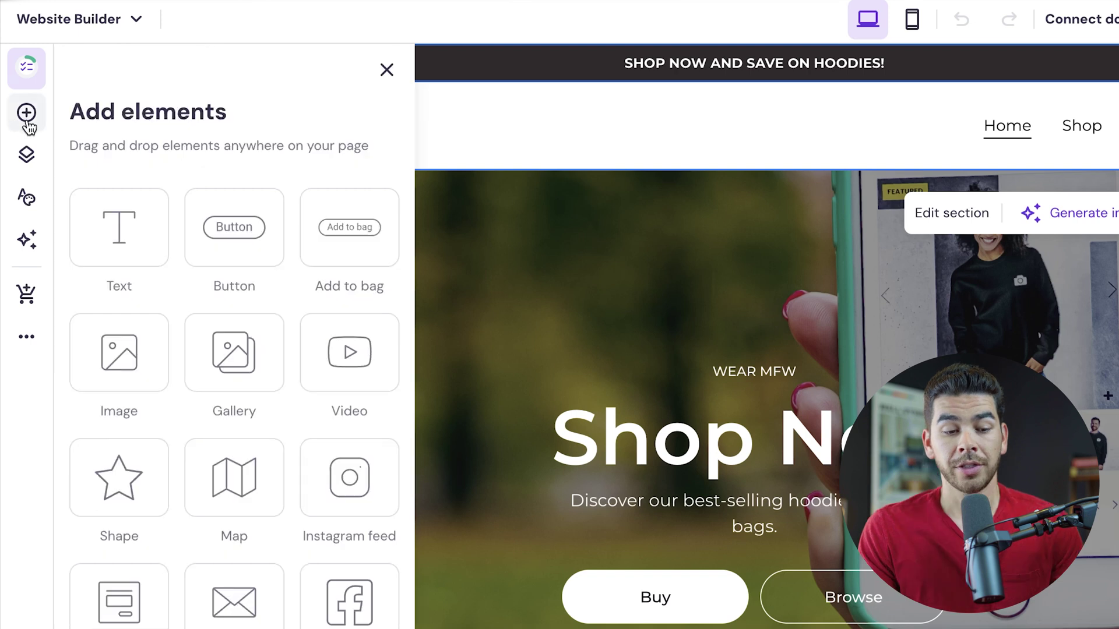
scroll(228, 335, down, 3)
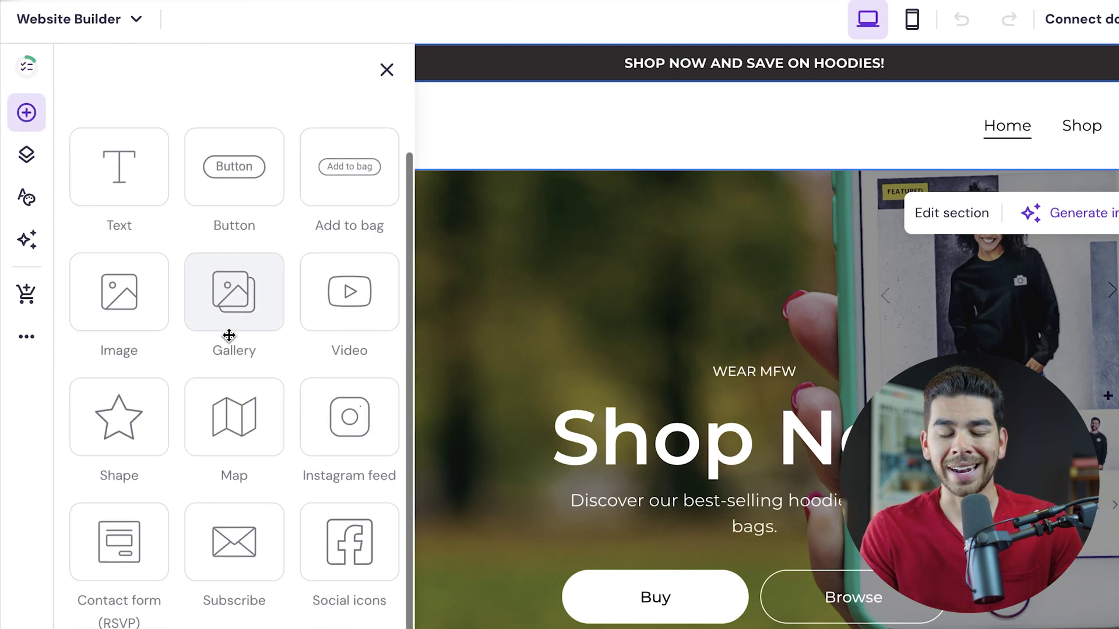
click(387, 71)
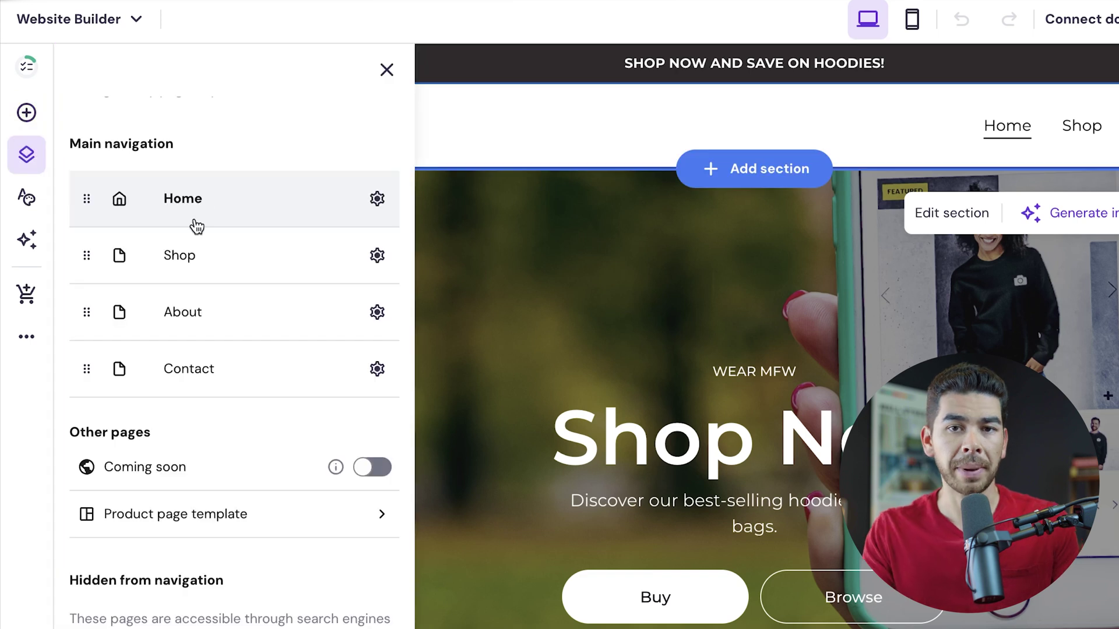
scroll(240, 370, down, 2)
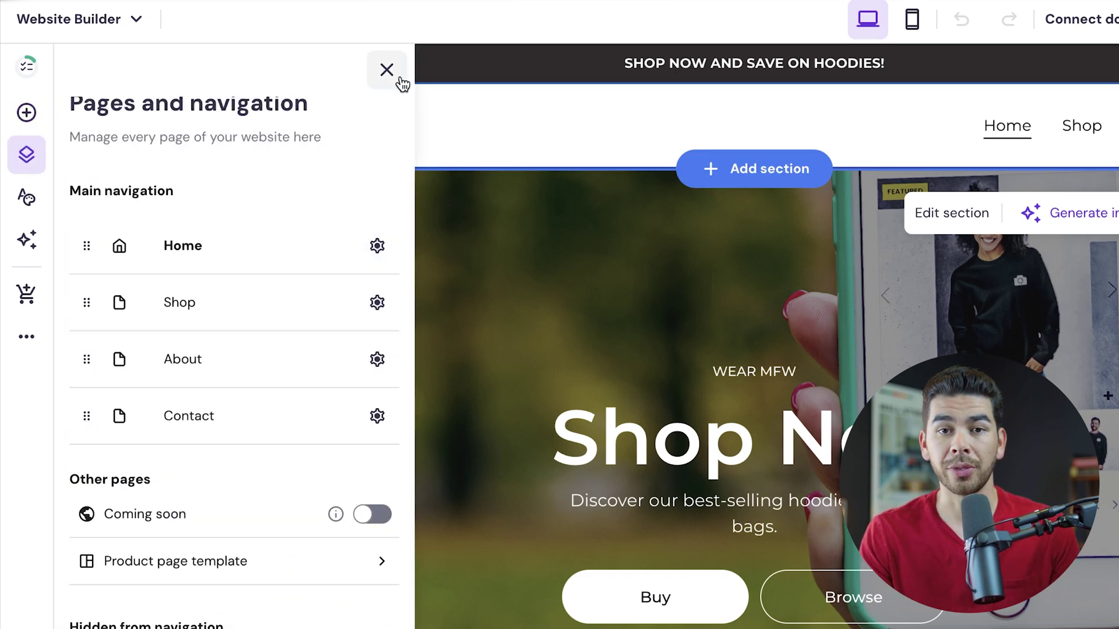
click(386, 70)
Review the Website styles and AI tools panels, then show store management options.
click(28, 198)
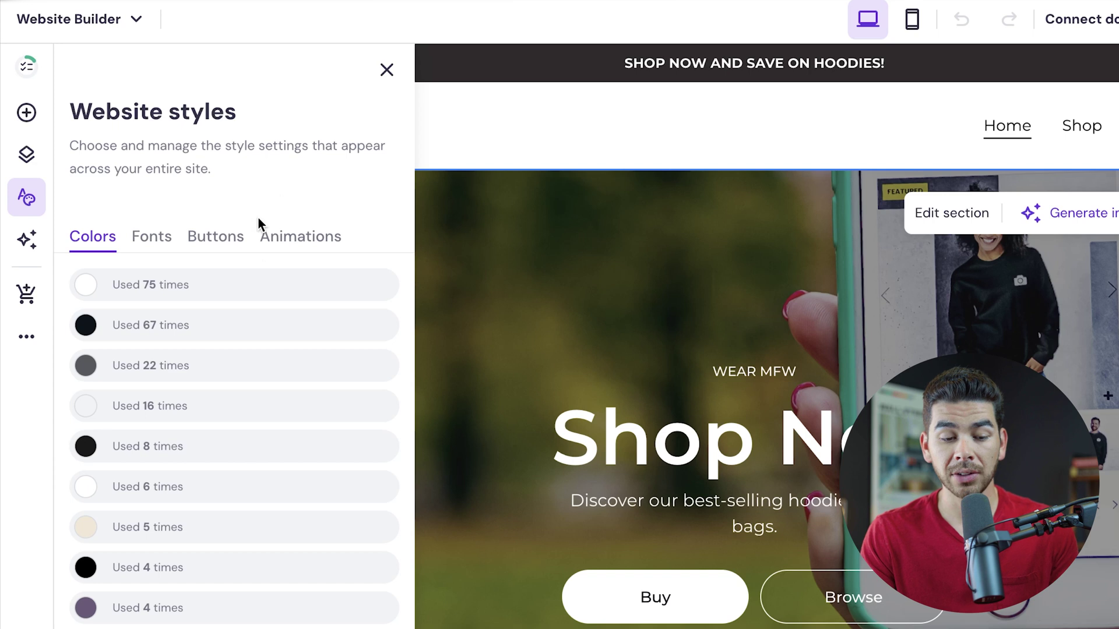
scroll(257, 387, down, 1)
scroll(257, 388, down, 2)
click(386, 70)
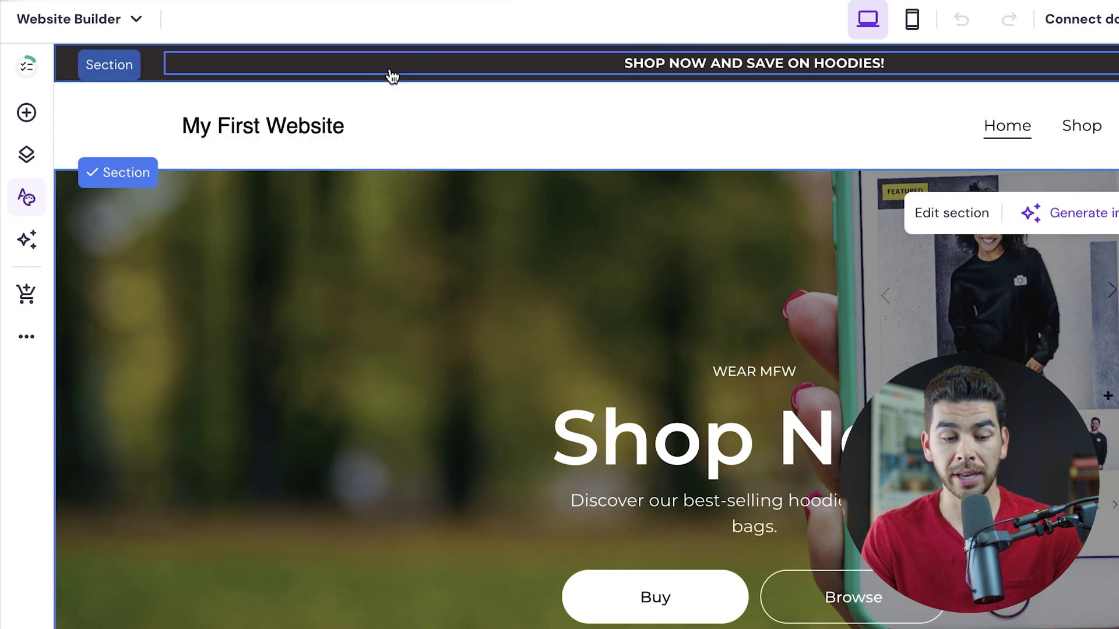
click(27, 240)
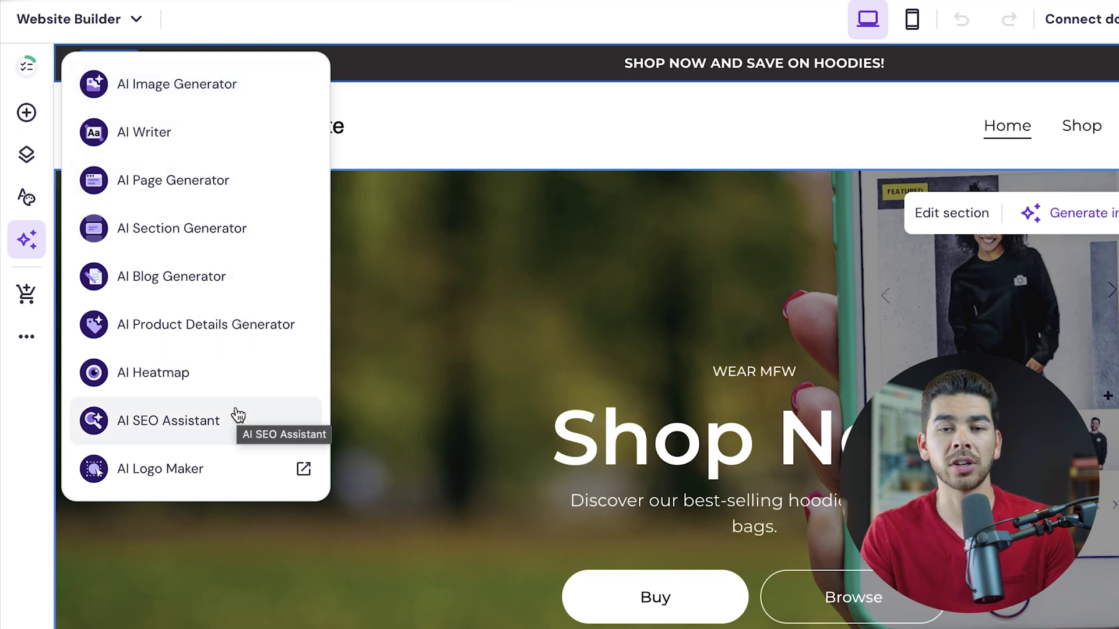
click(26, 296)
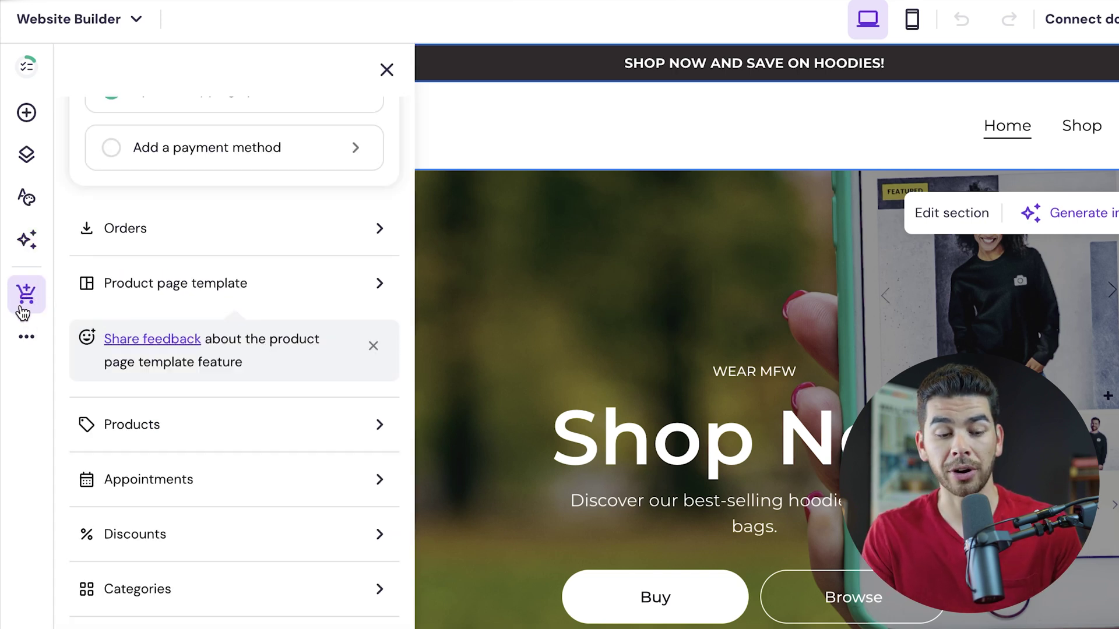
Open the full store manager and look at the store currency choices.
scroll(260, 312, up, 5)
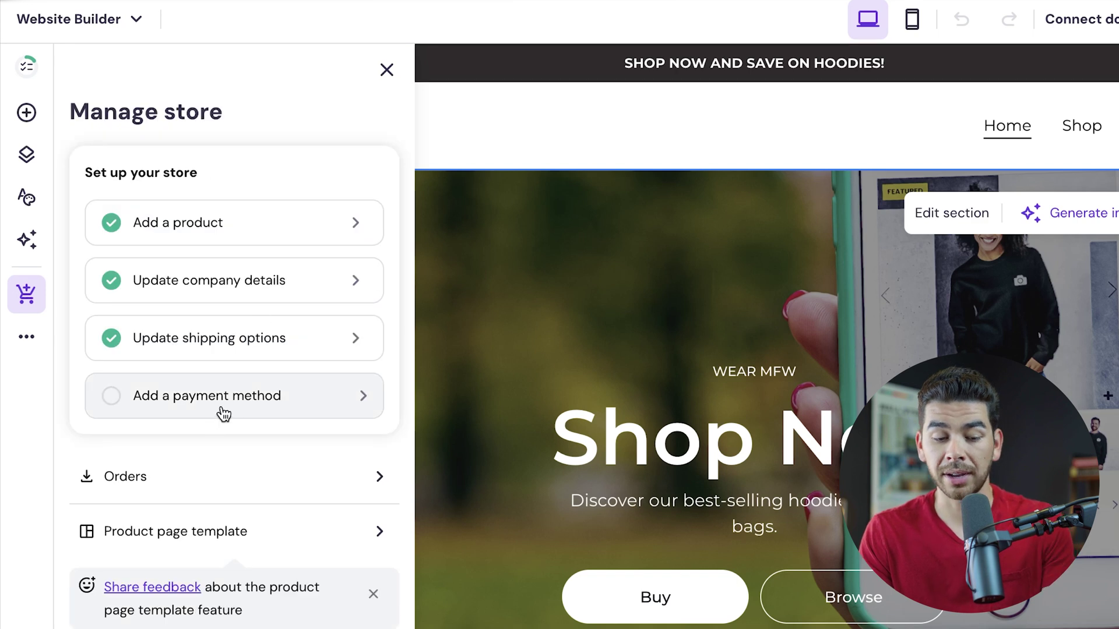
scroll(224, 414, down, 3)
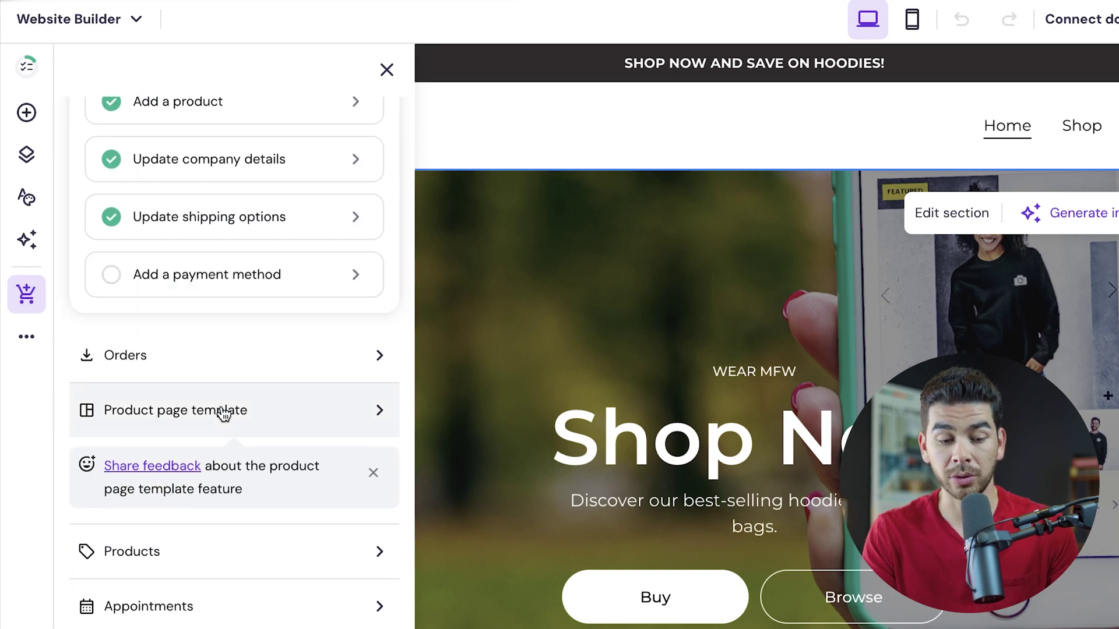
scroll(268, 369, down, 3)
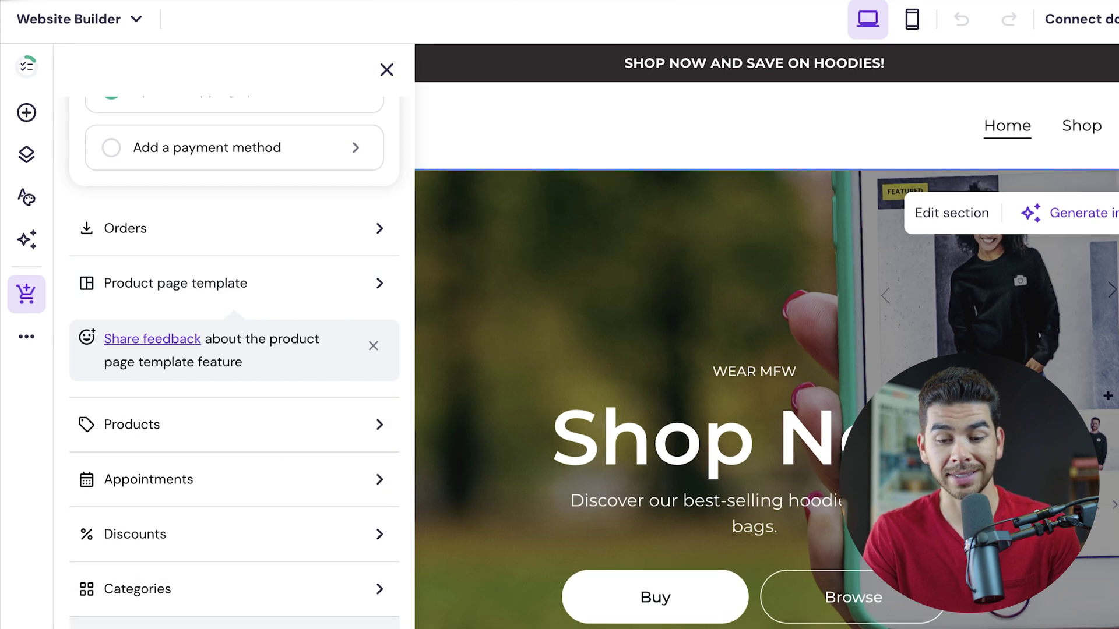
click(206, 626)
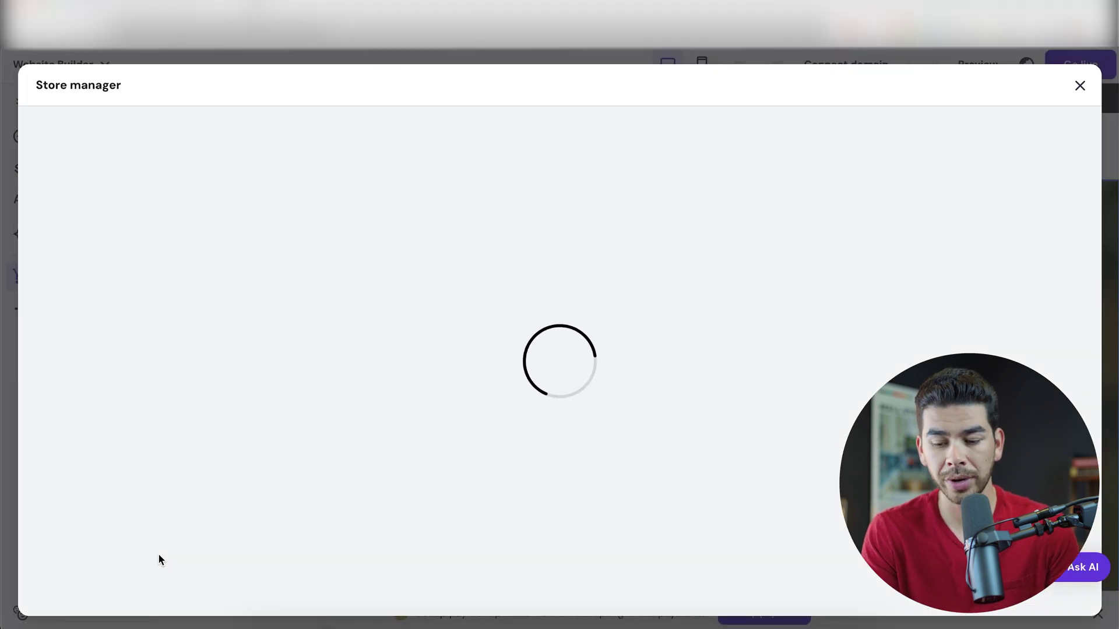
scroll(379, 369, down, 1)
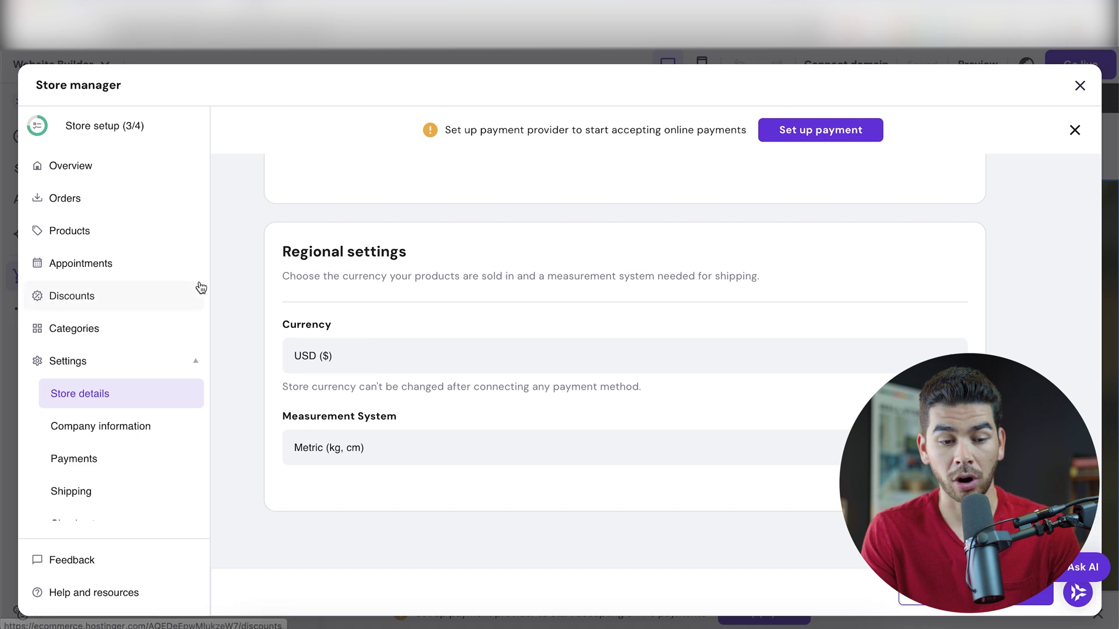
scroll(201, 287, down, 2)
scroll(304, 309, down, 3)
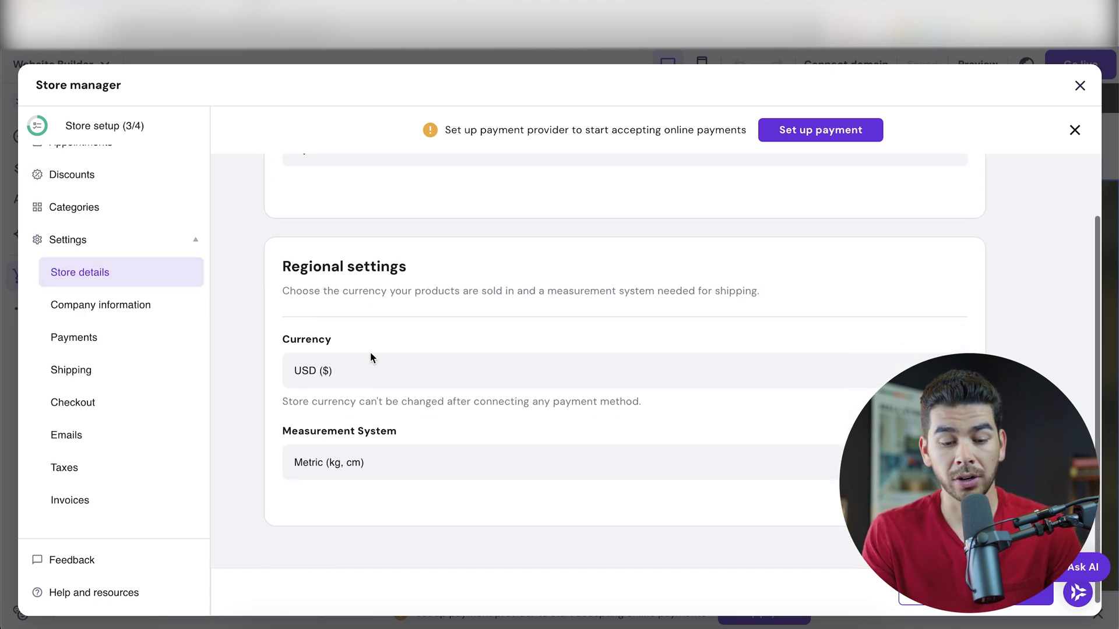
click(372, 367)
Review the Company information, Payments and Shipping settings in the store manager.
click(132, 315)
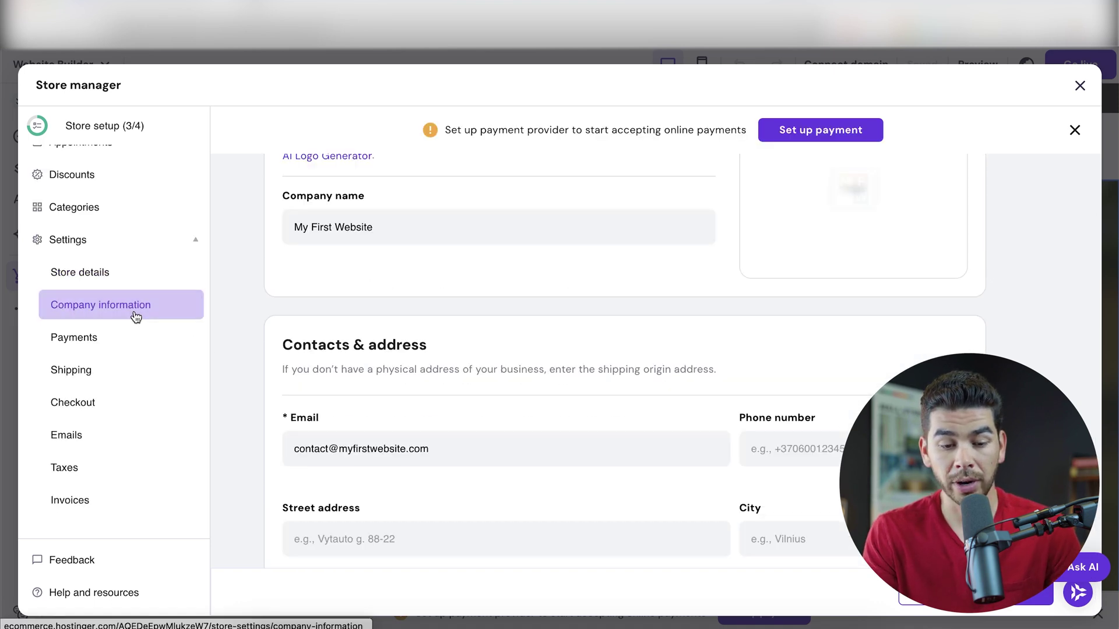
scroll(430, 396, down, 2)
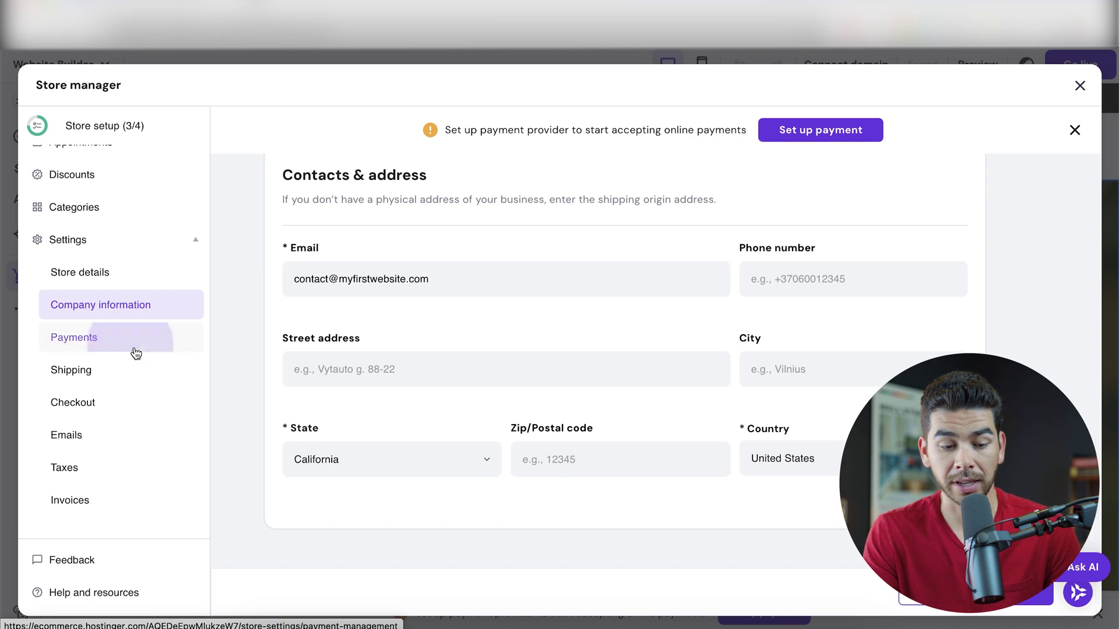
click(133, 349)
scroll(494, 345, down, 2)
scroll(490, 286, down, 2)
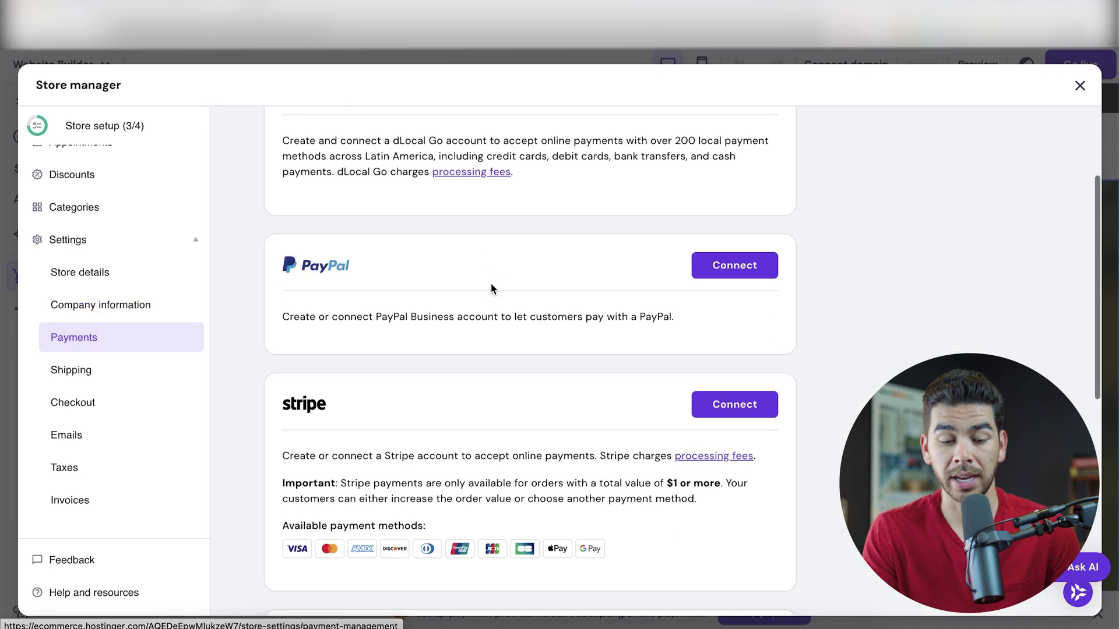
click(139, 371)
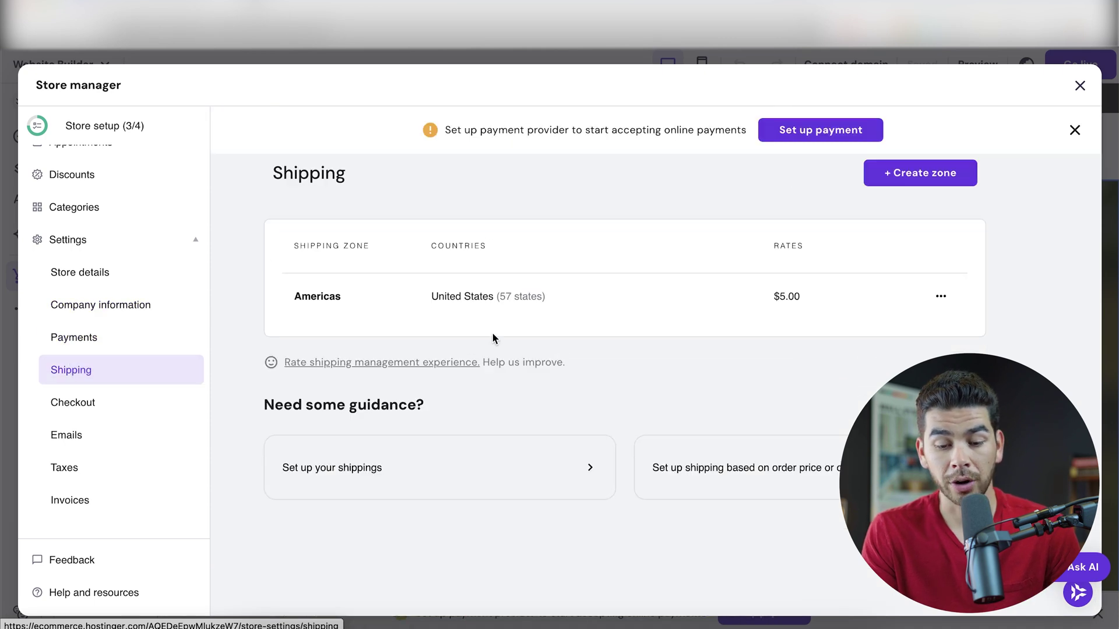
Add Terms & Conditions and Privacy policy agreements to checkout, leaving the custom field off.
click(70, 402)
click(342, 327)
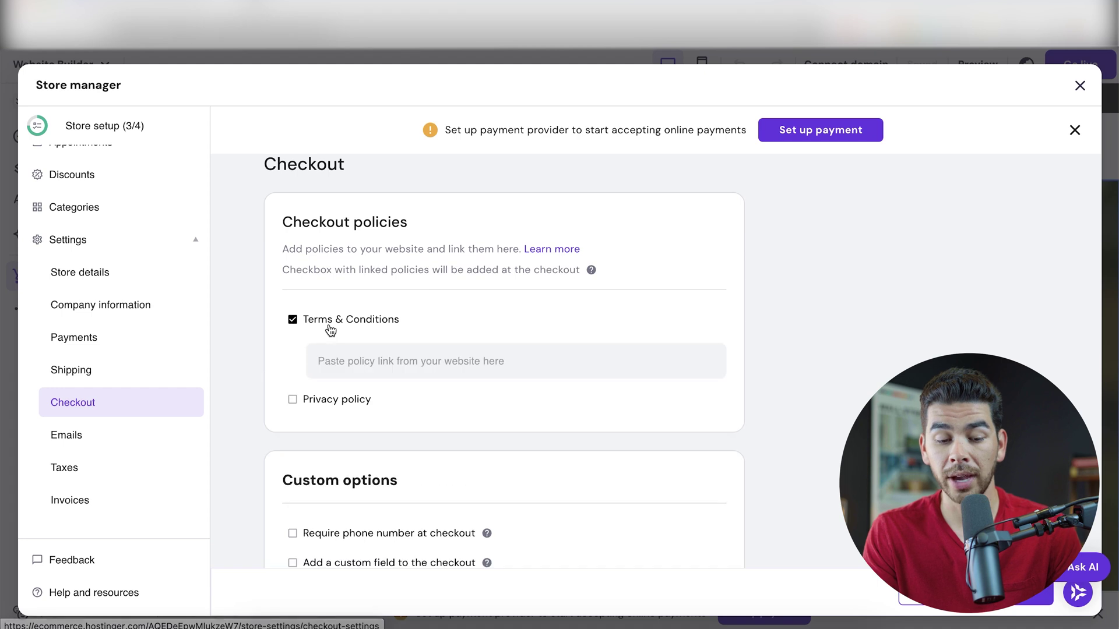
click(315, 408)
scroll(313, 405, down, 1)
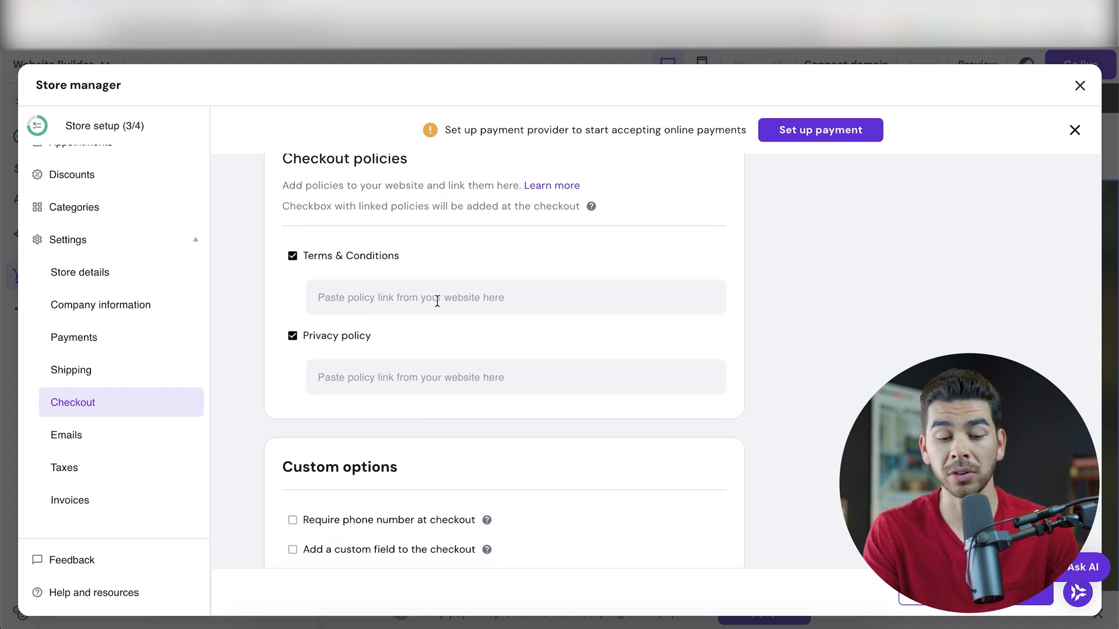
scroll(487, 326, up, 1)
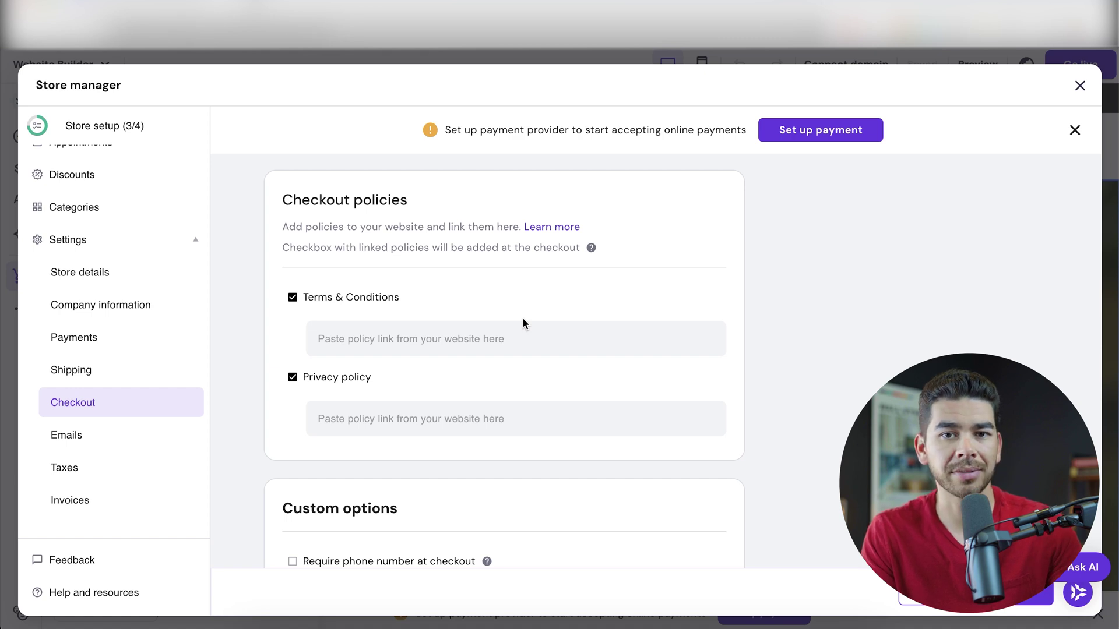
scroll(334, 372, down, 4)
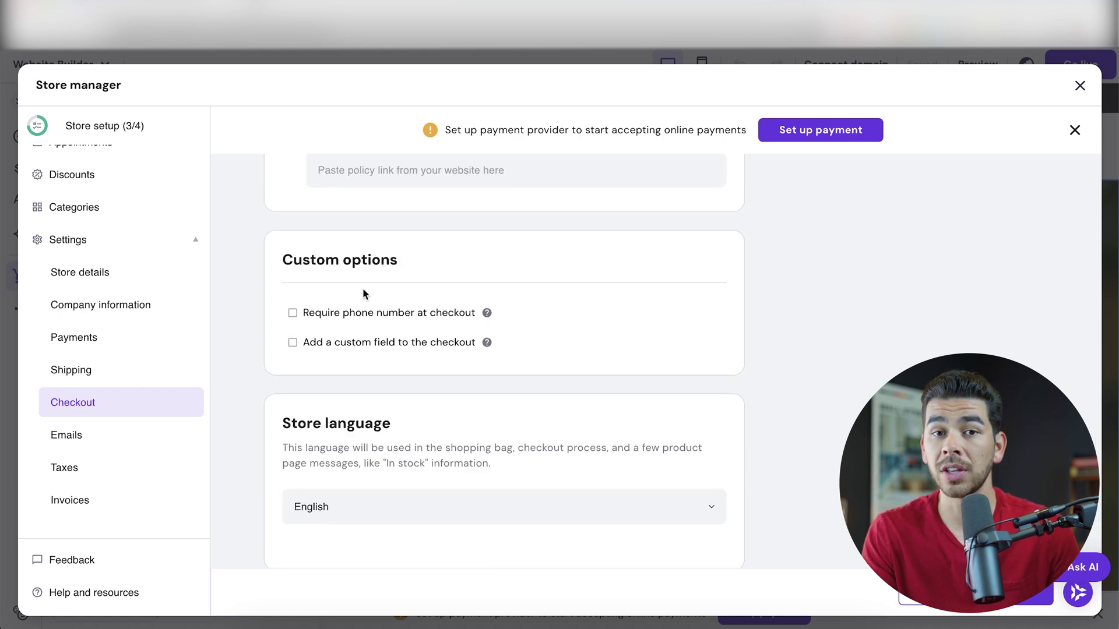
scroll(362, 323, down, 1)
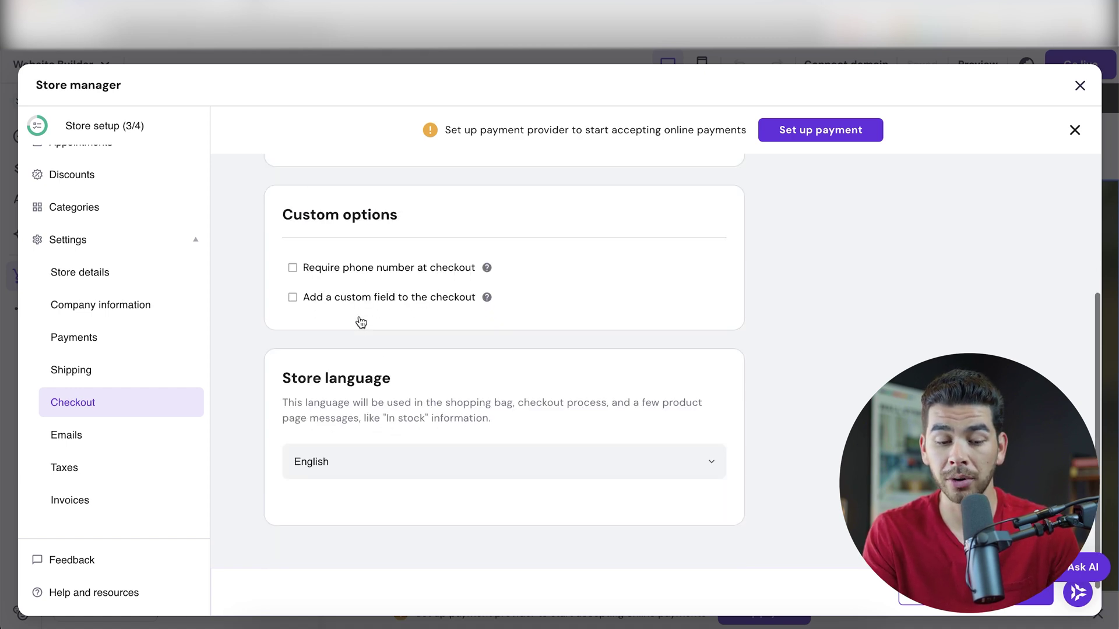
click(375, 298)
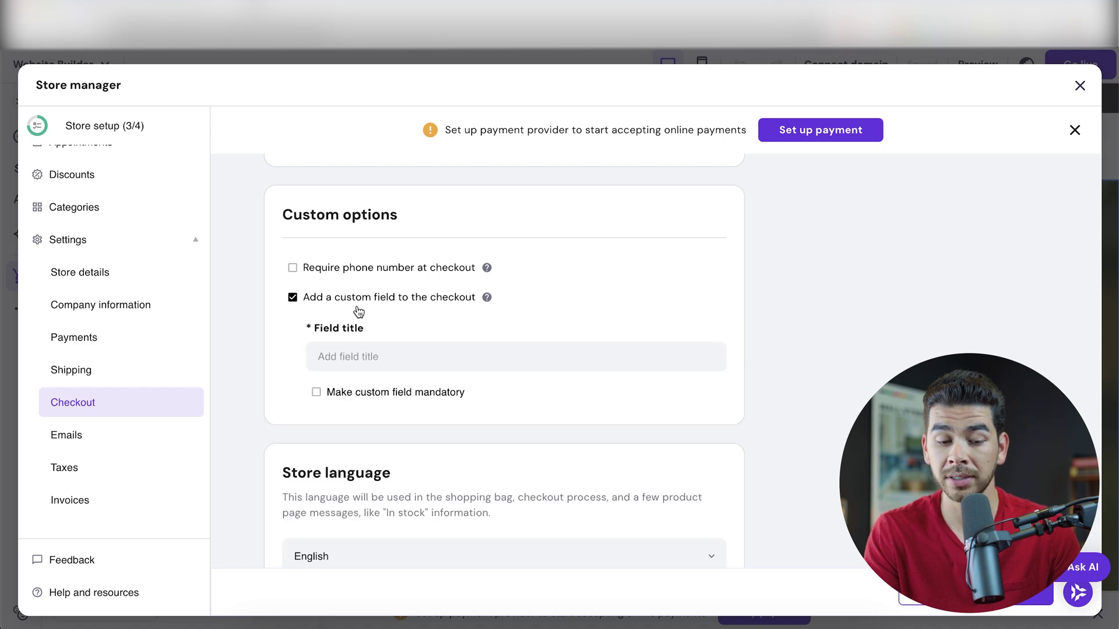
click(358, 307)
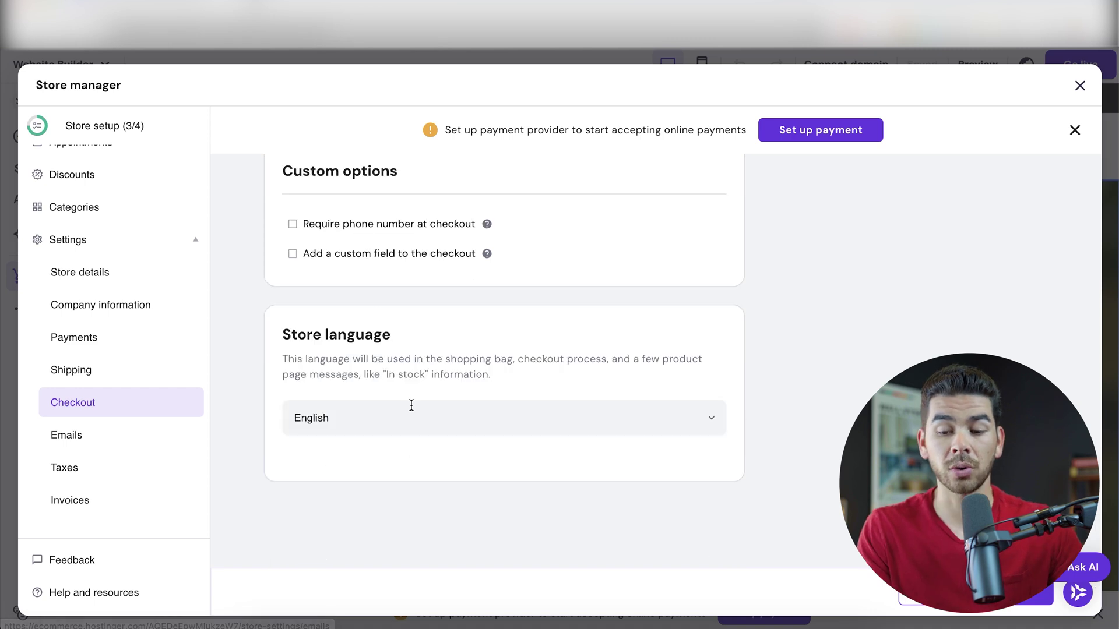
click(120, 430)
Review the Emails, Taxes and Invoices settings, including the next invoice number field.
scroll(359, 345, up, 10)
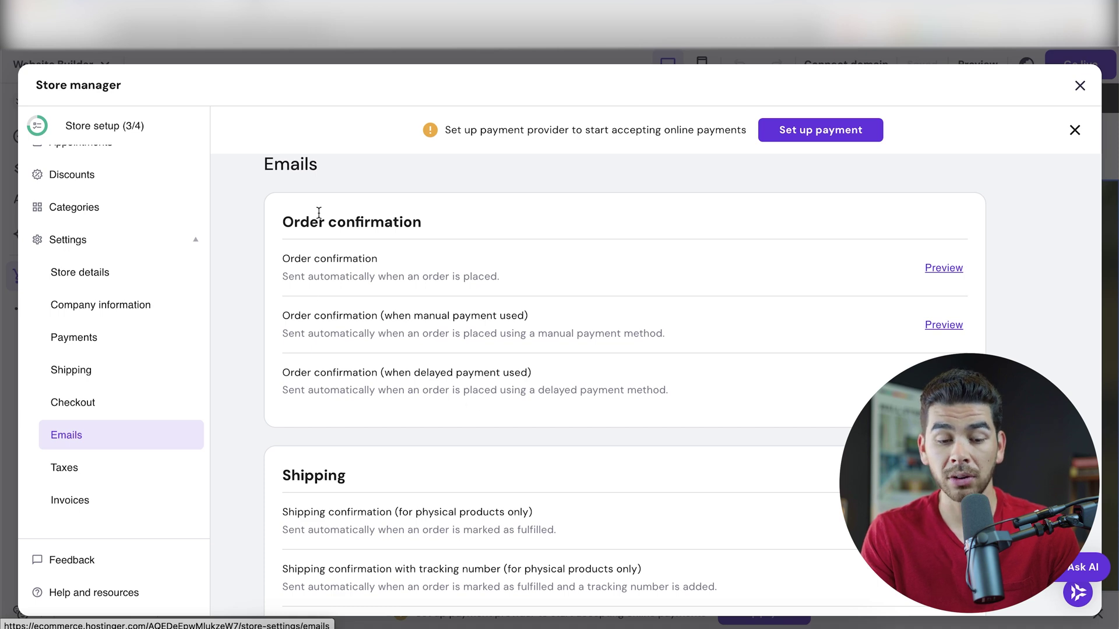
scroll(432, 382, down, 7)
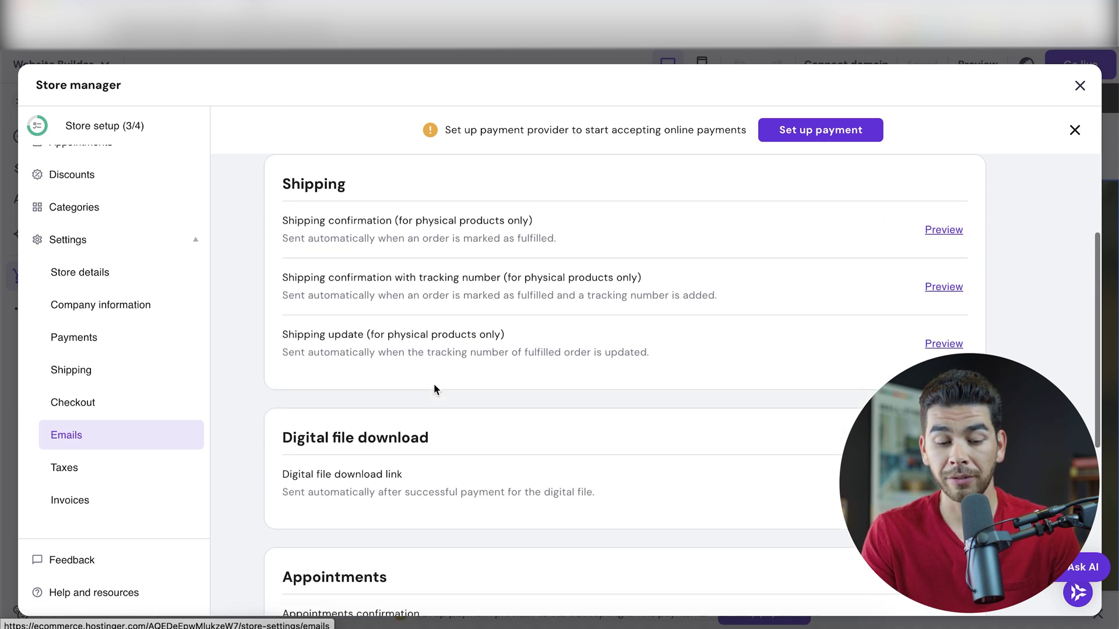
scroll(433, 390, down, 3)
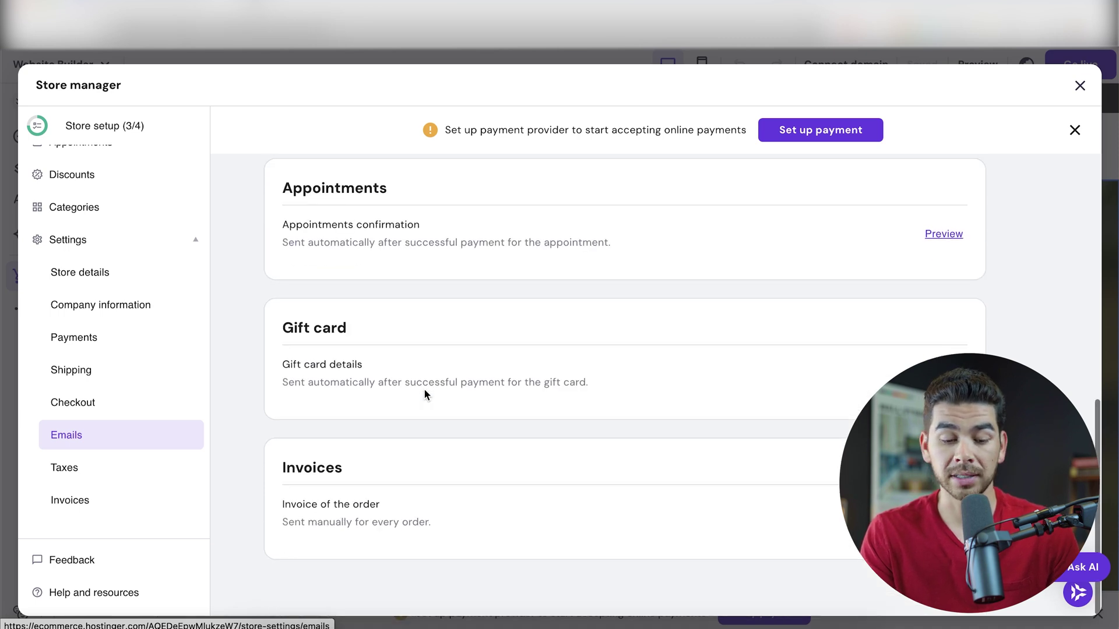
click(92, 463)
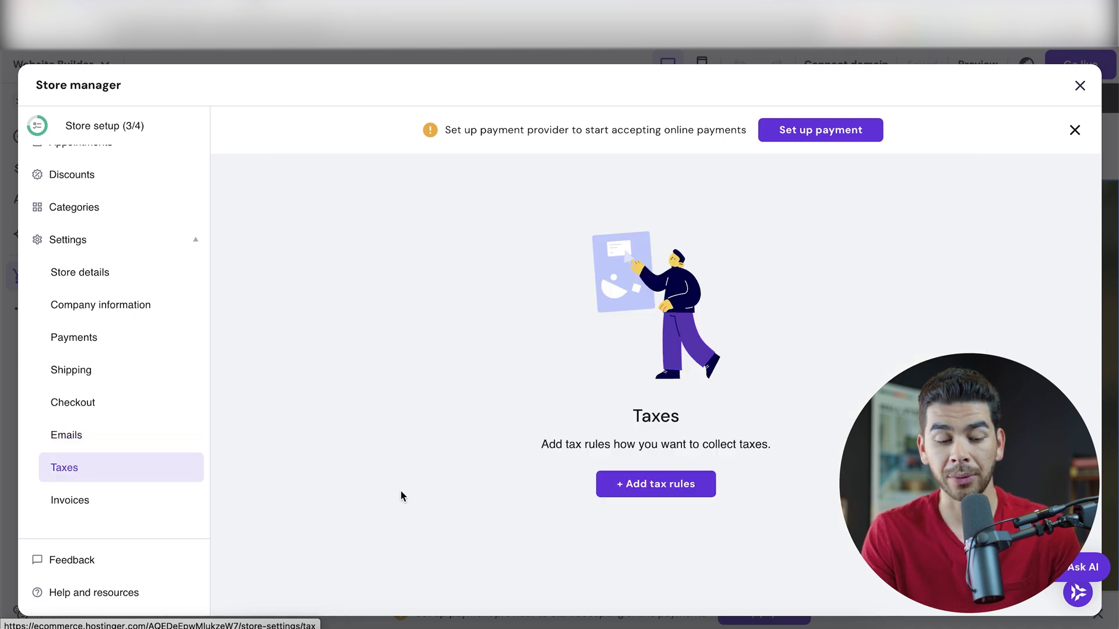
click(105, 502)
scroll(263, 444, down, 1)
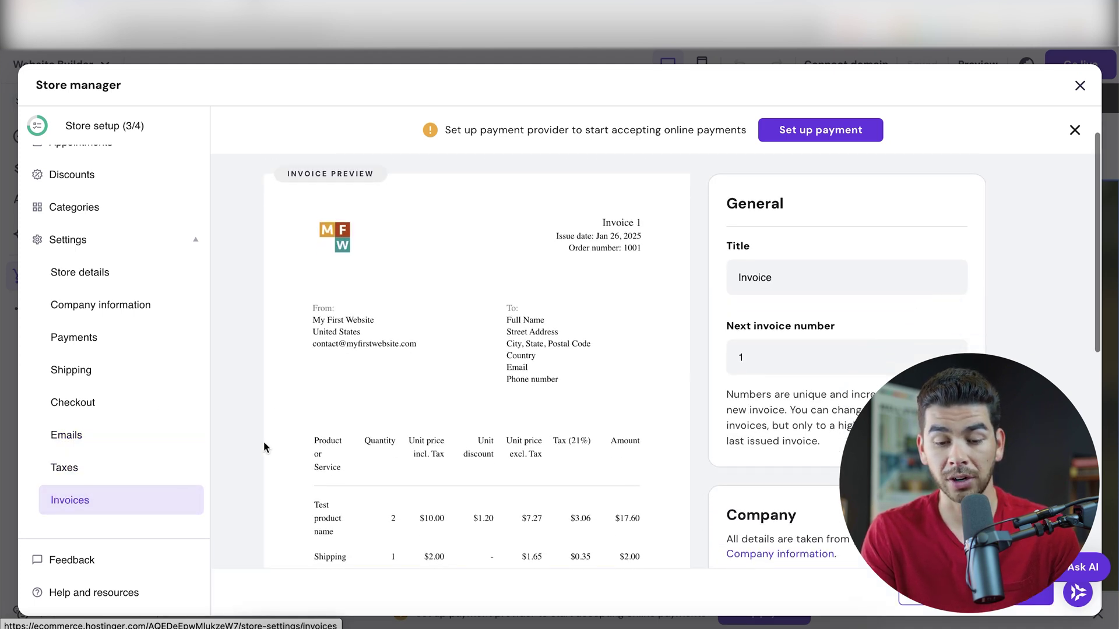
scroll(263, 447, down, 4)
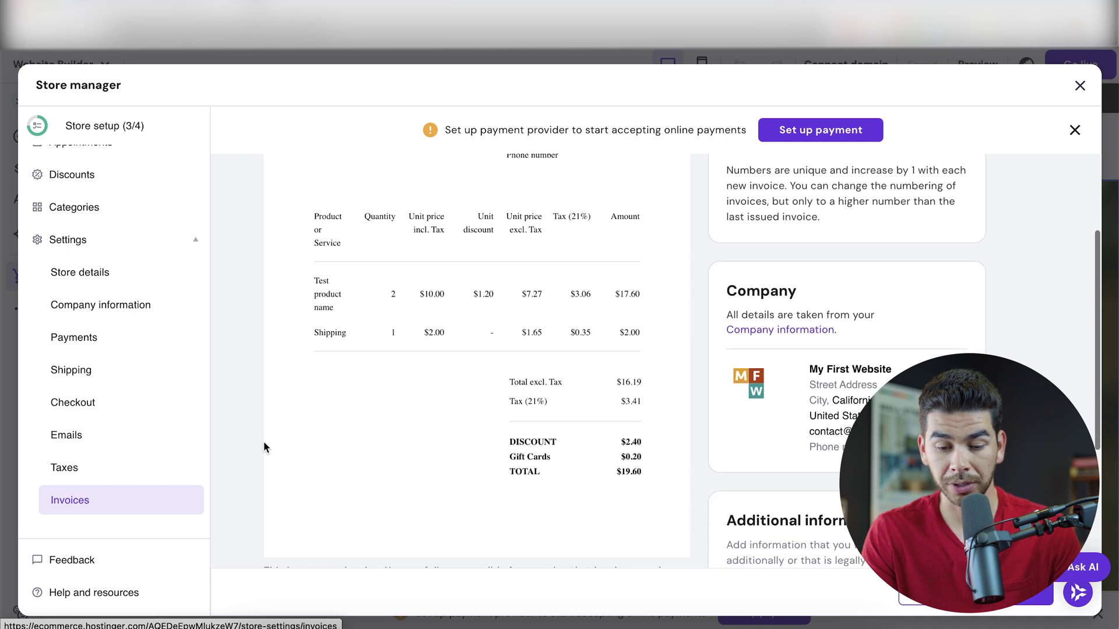
scroll(264, 447, up, 5)
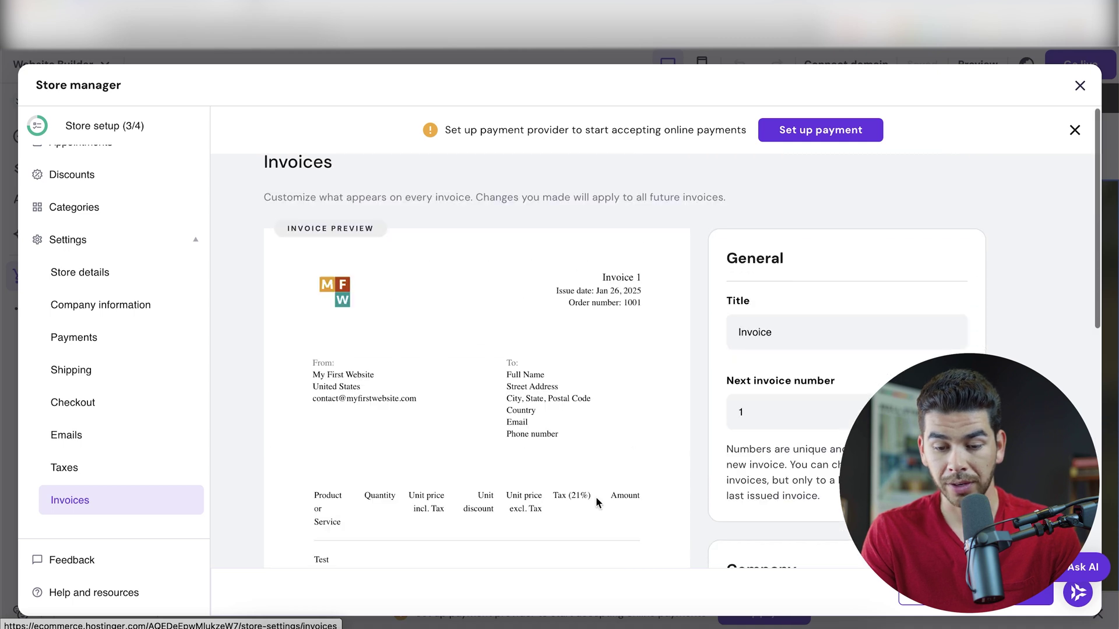
click(760, 410)
Look through the Orders, Products, Appointments, Discounts and Categories pages of the store manager.
scroll(485, 459, down, 2)
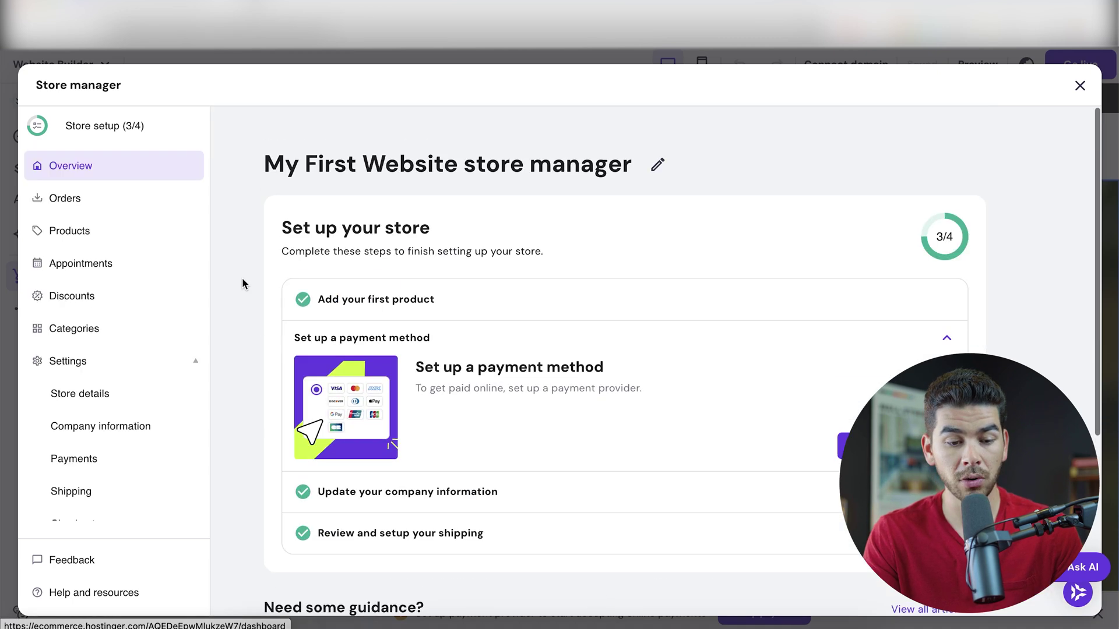
click(139, 205)
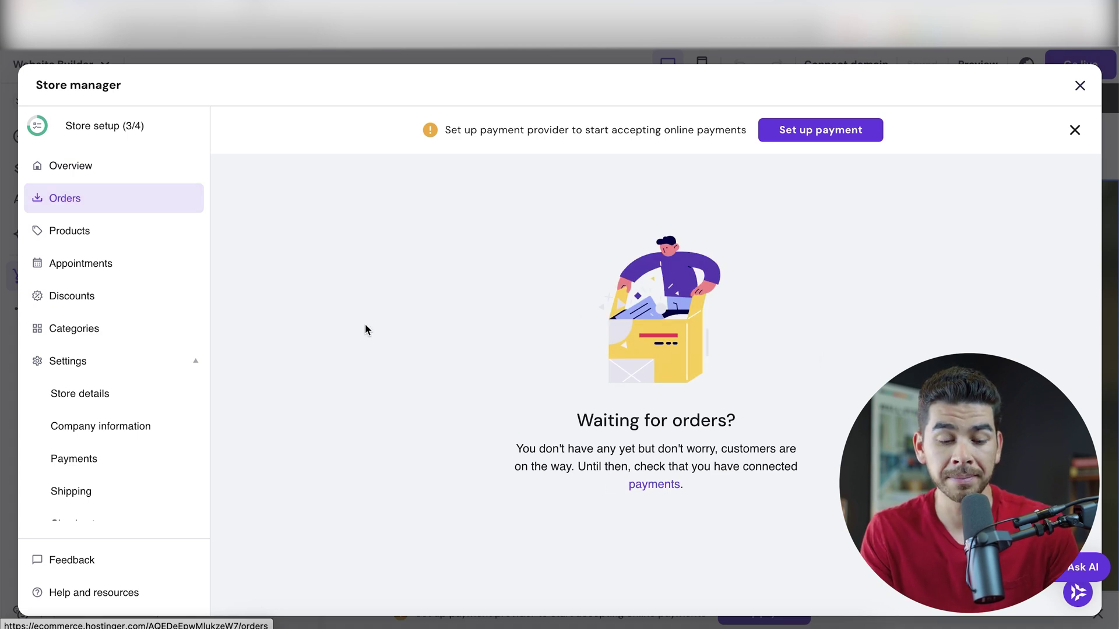
click(177, 224)
scroll(379, 425, down, 2)
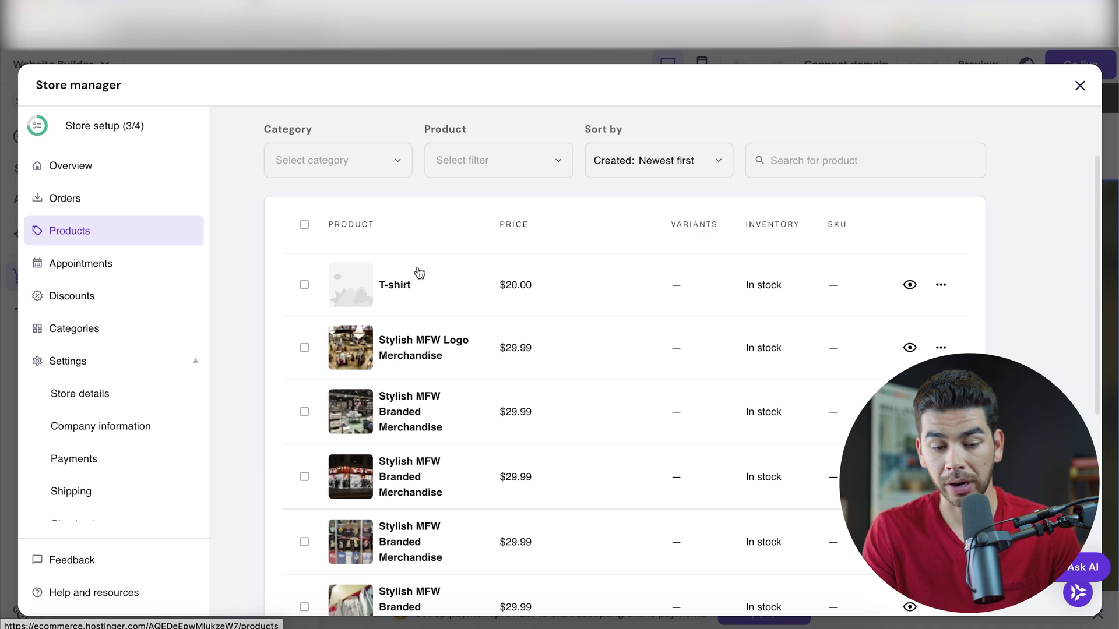
scroll(446, 361, down, 1)
scroll(447, 361, down, 3)
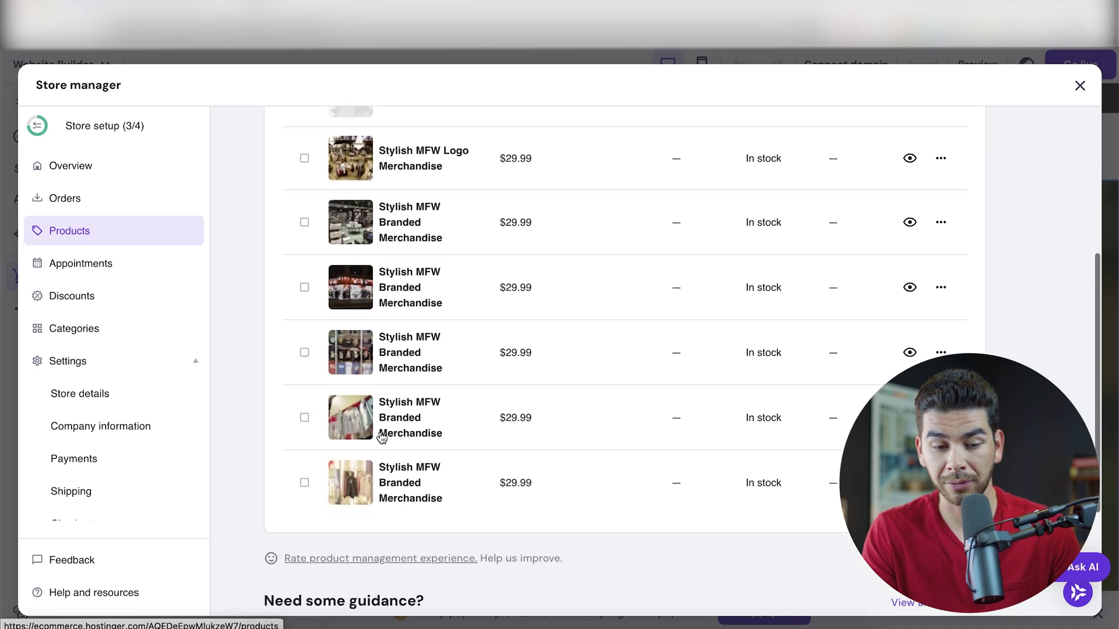
scroll(408, 169, up, 3)
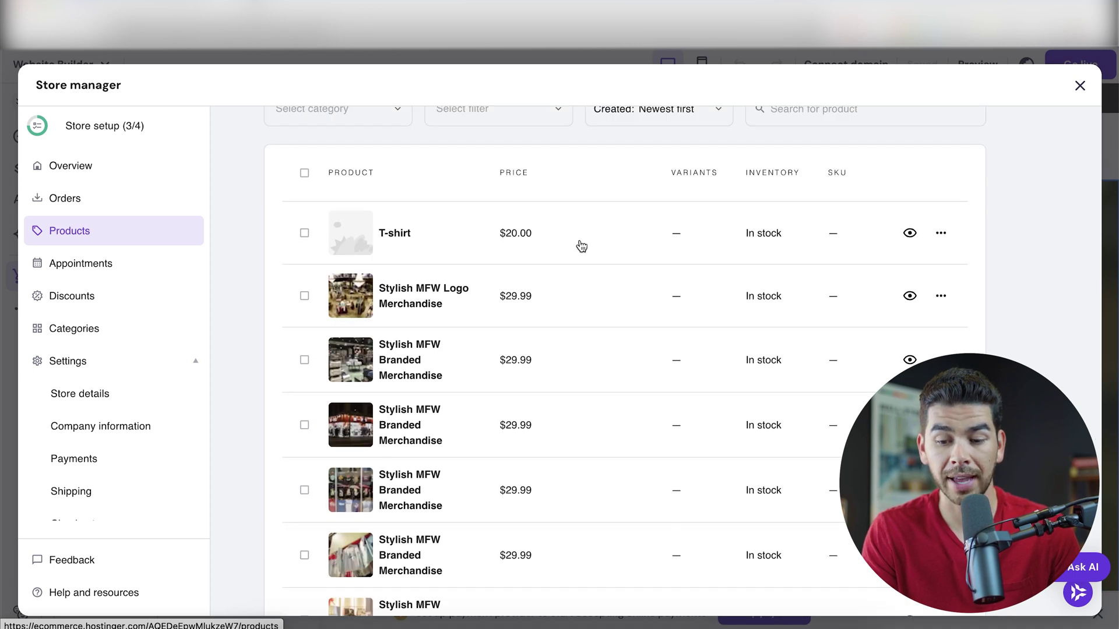
click(181, 264)
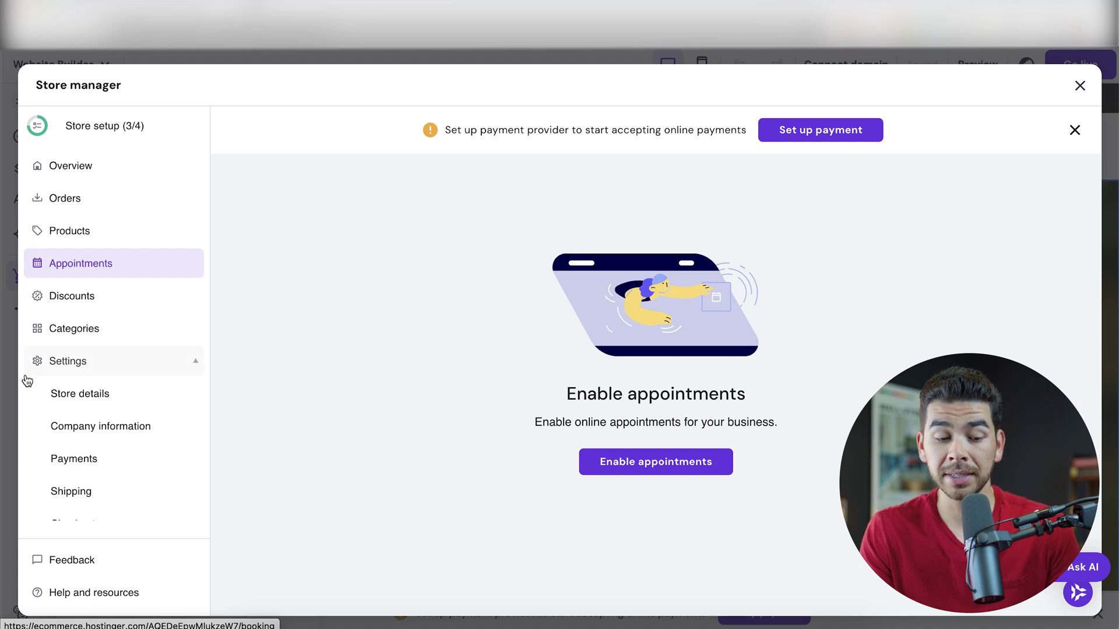
click(87, 296)
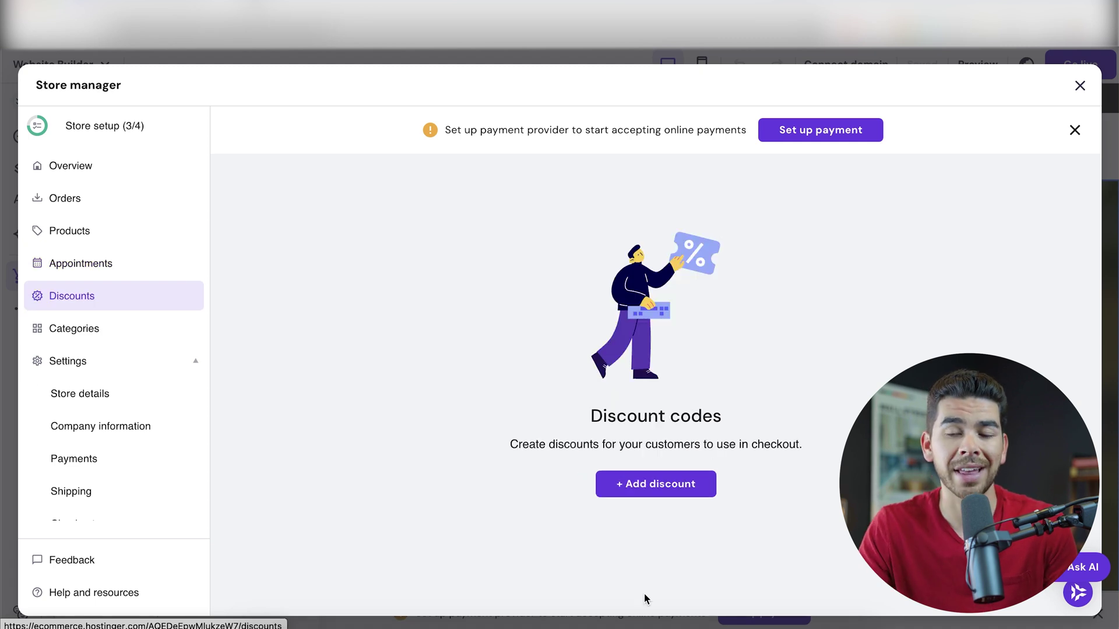
click(199, 331)
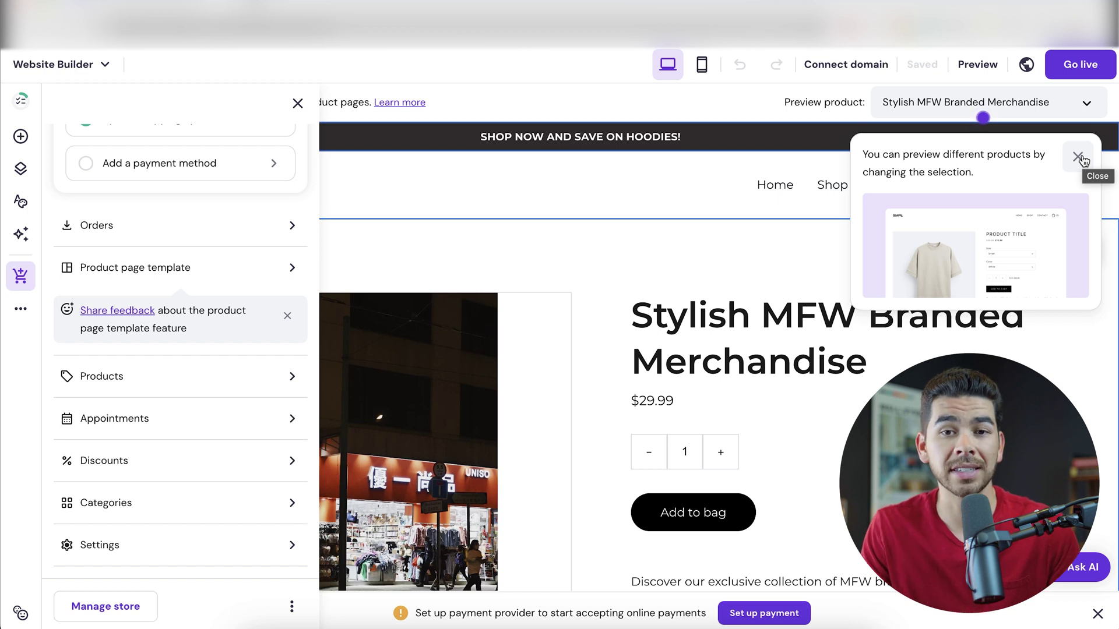
Bring up the extra site tools menu and review the Integrations settings.
click(21, 309)
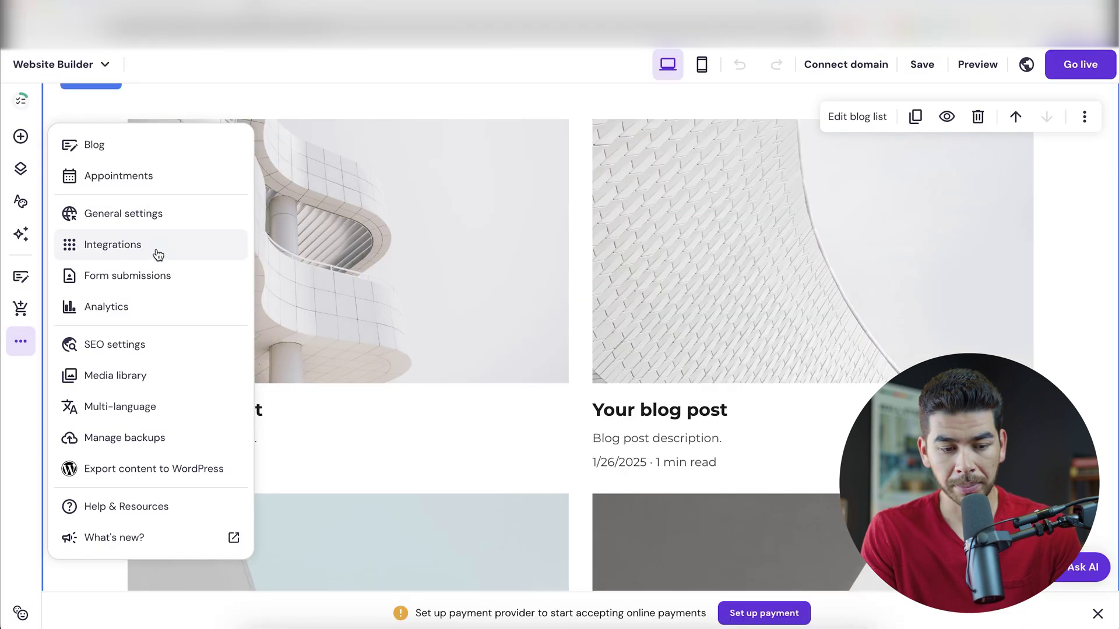
click(215, 217)
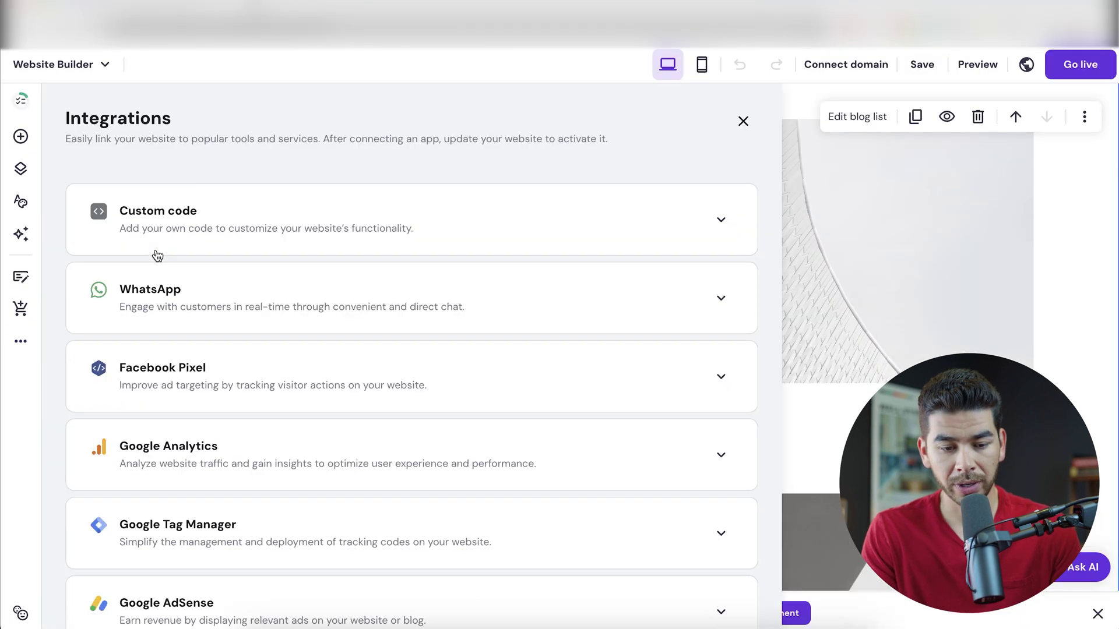
scroll(260, 379, down, 4)
scroll(260, 307, up, 4)
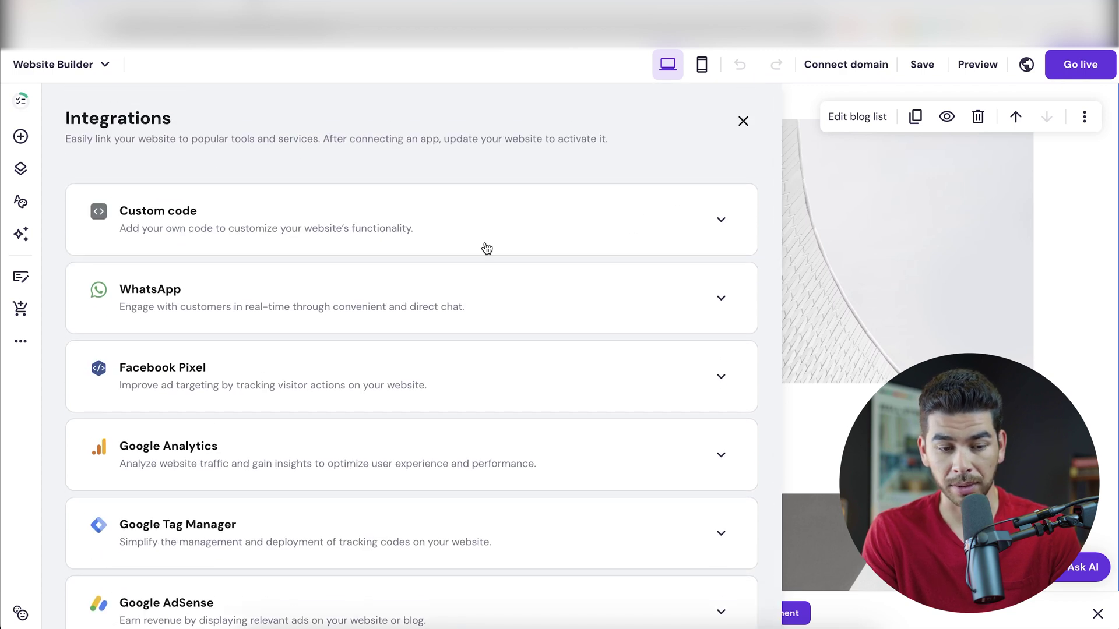
click(21, 341)
Check Form submissions, Analytics and the Blog page's SEO settings.
click(187, 281)
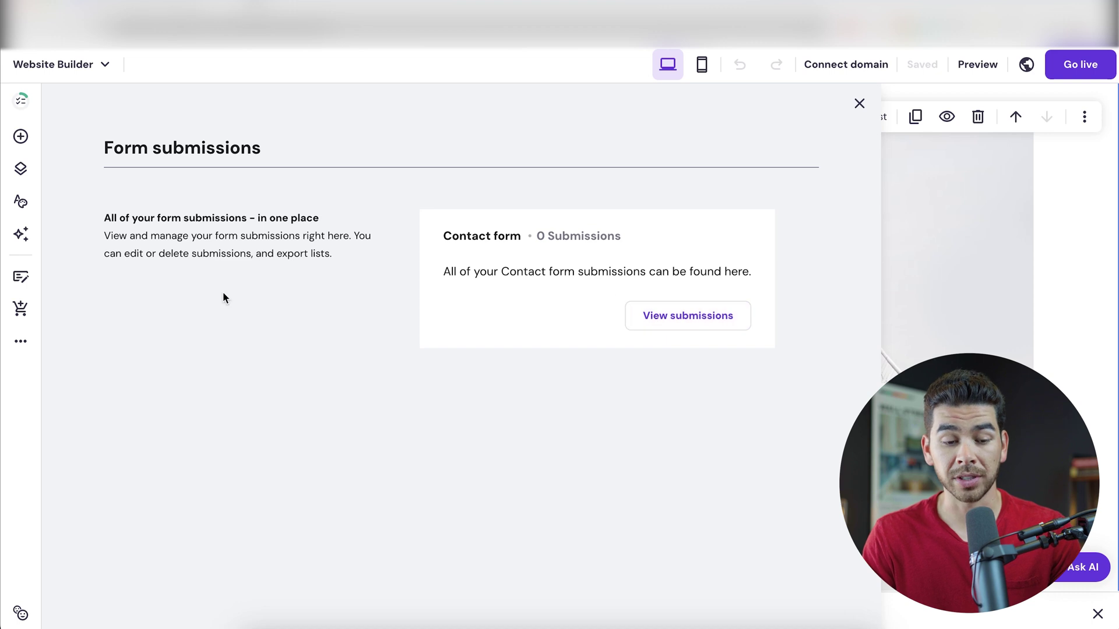
click(21, 340)
click(166, 312)
click(29, 341)
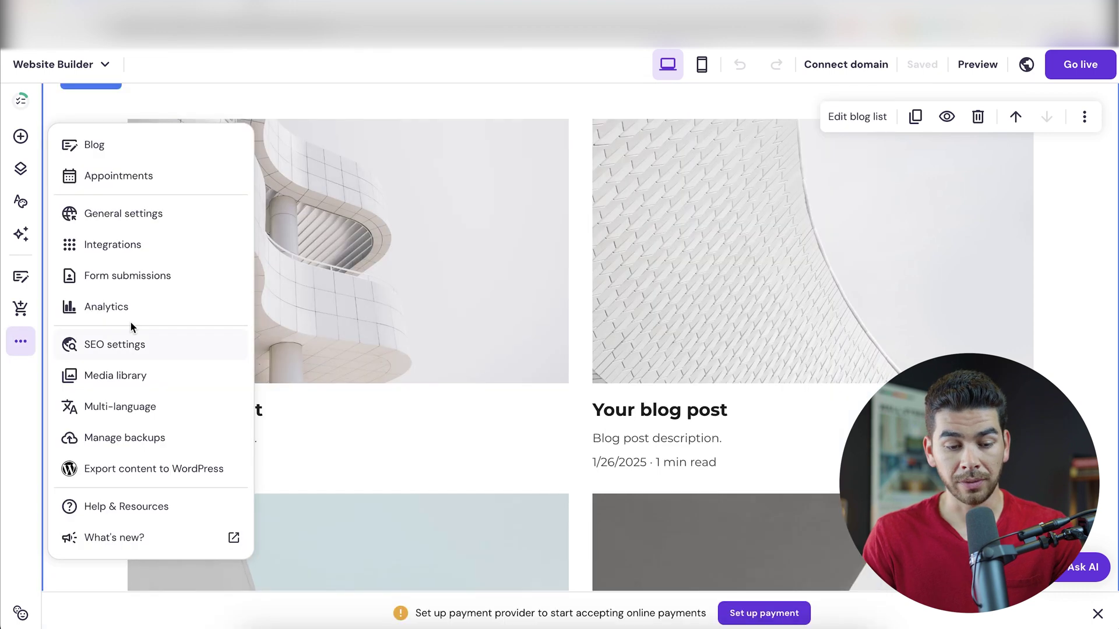
click(156, 346)
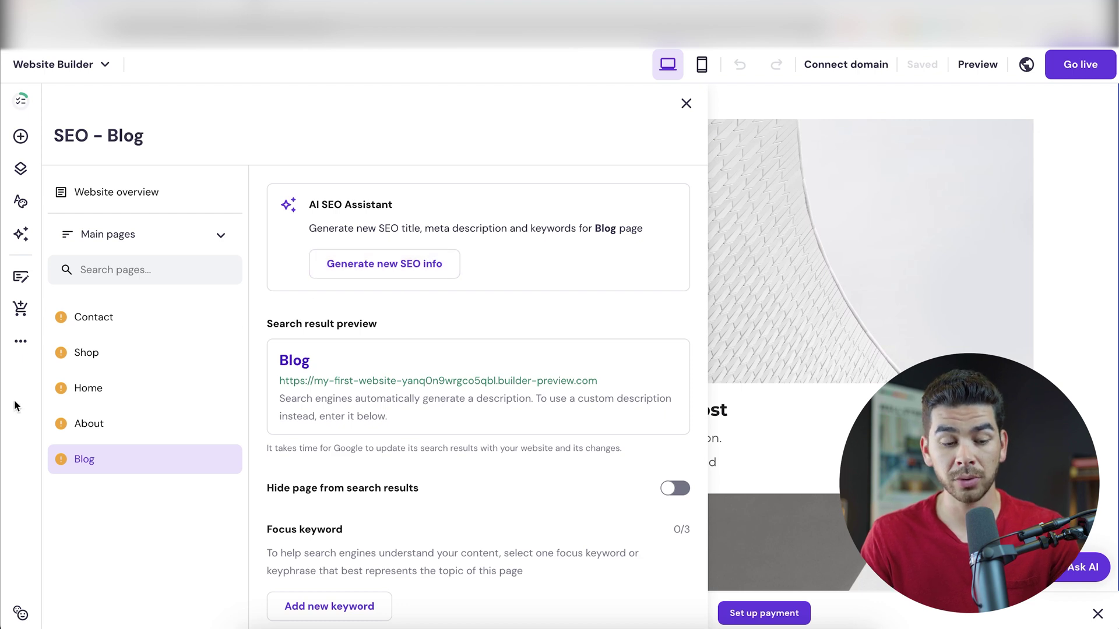
click(21, 341)
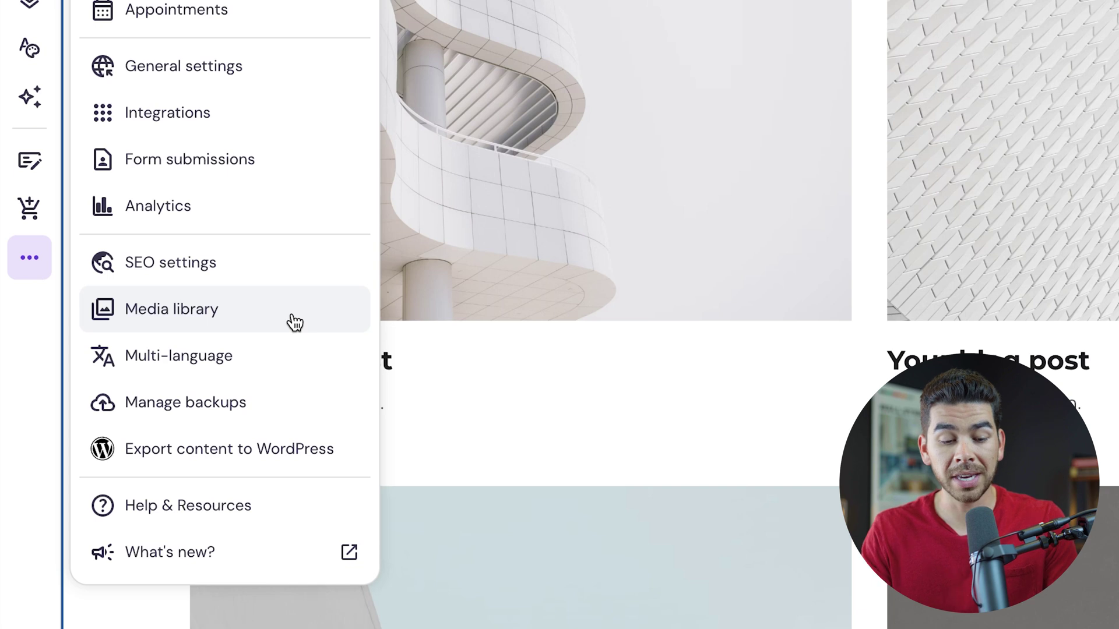
Inspect the sample 'Your blog post' entries on the Blog page.
mouse_move(390, 445)
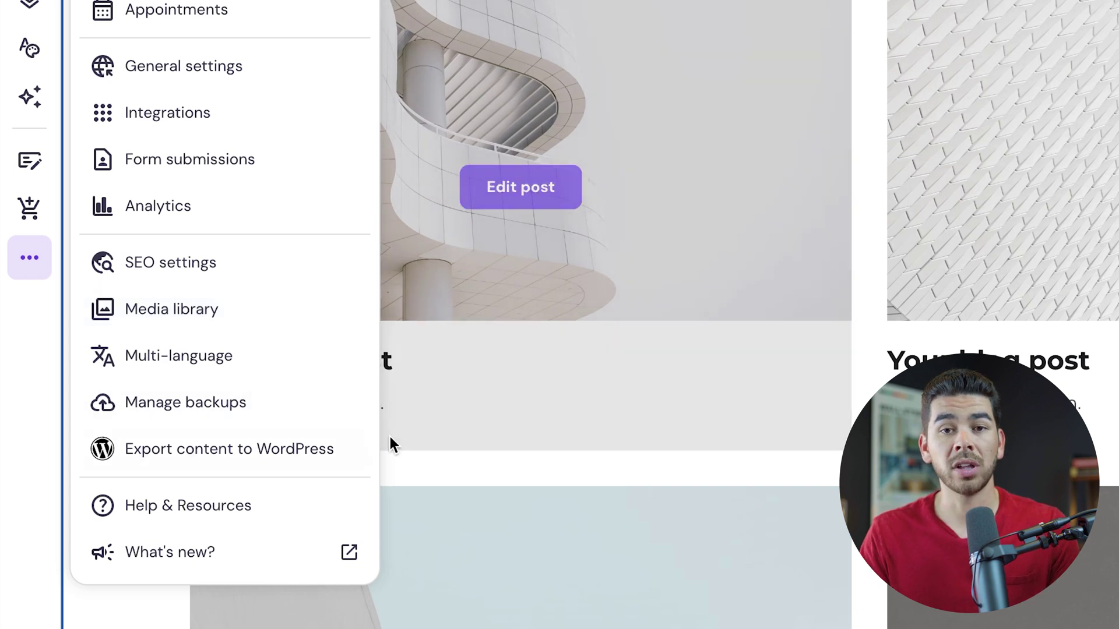